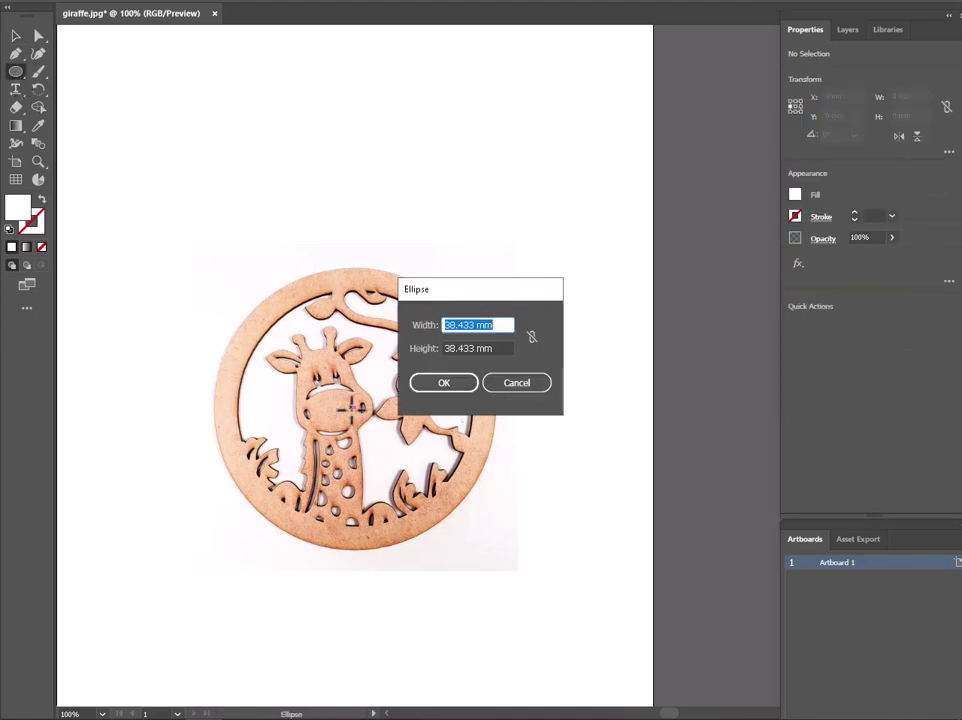
# Centre the 100×100 mm circle over the giraffe photo with no fill and a 1 pt black stroke
pyautogui.press('Return')
pyautogui.click(16, 37)
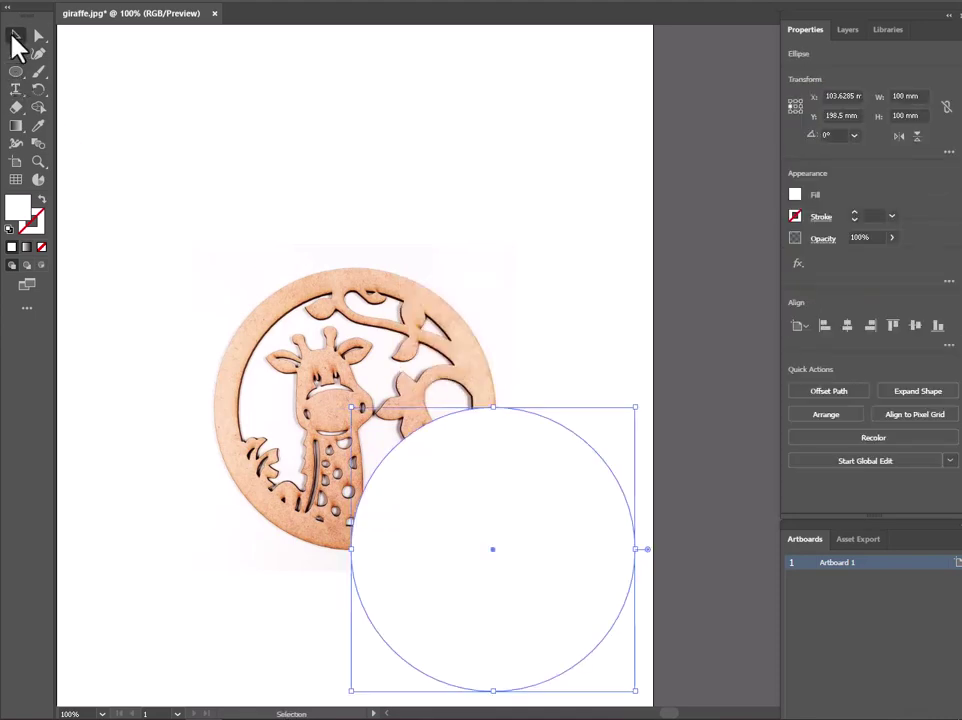
pyautogui.click(840, 325)
pyautogui.click(795, 195)
pyautogui.click(636, 221)
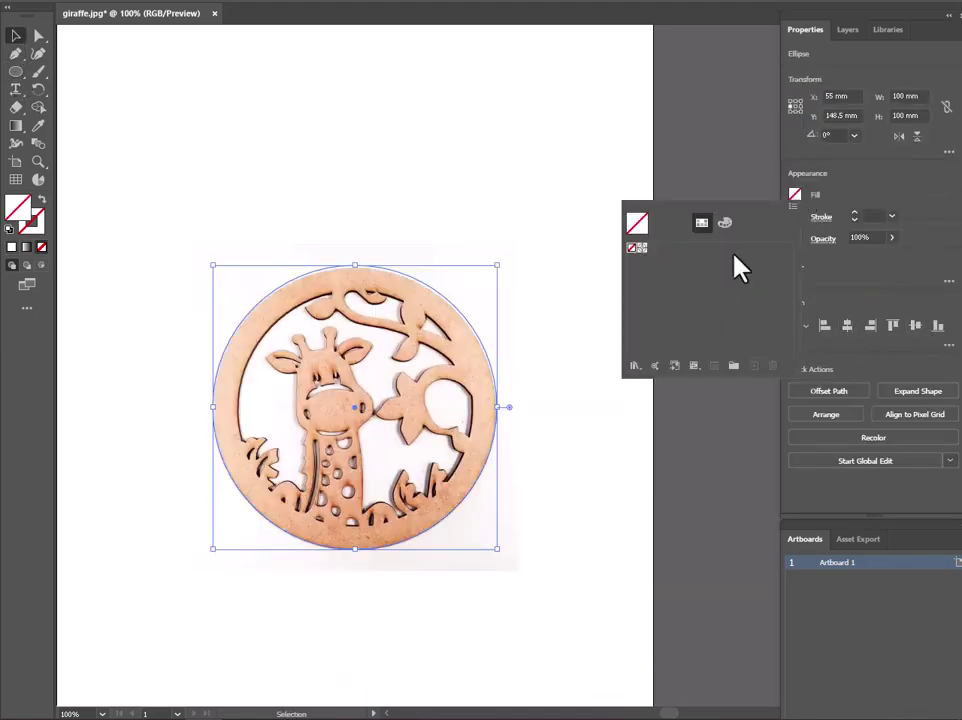
pyautogui.click(854, 212)
# Resize a circle to about 82.5 mm so it traces the ring's inner edge
pyautogui.hotkey('ctrl', 'shift', 'a')
pyautogui.hotkey('ctrl', '=')
pyautogui.hotkey('ctrl', '=')
pyautogui.click(95, 360)
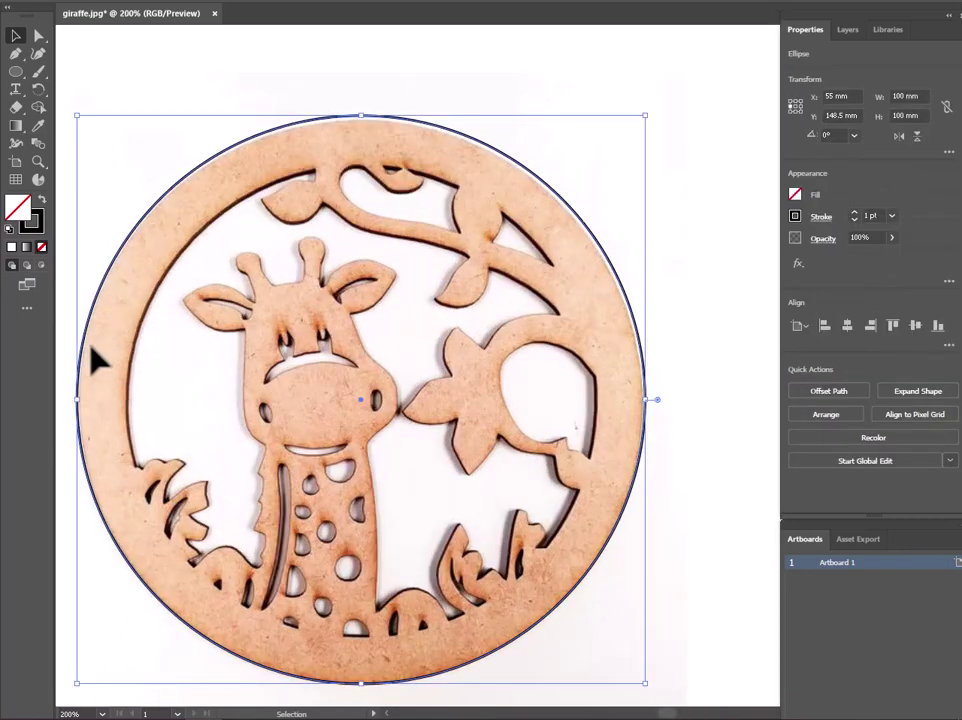
pyautogui.moveTo(644, 116)
pyautogui.mouseDown()
pyautogui.moveTo(632, 162)
pyautogui.moveTo(608, 161)
pyautogui.mouseUp()
pyautogui.click(668, 192)
pyautogui.click(488, 200)
# Pen-trace the small leaf below the top of the inner ring, around its upper edge and underside
pyautogui.scroll(3, 298, 144)
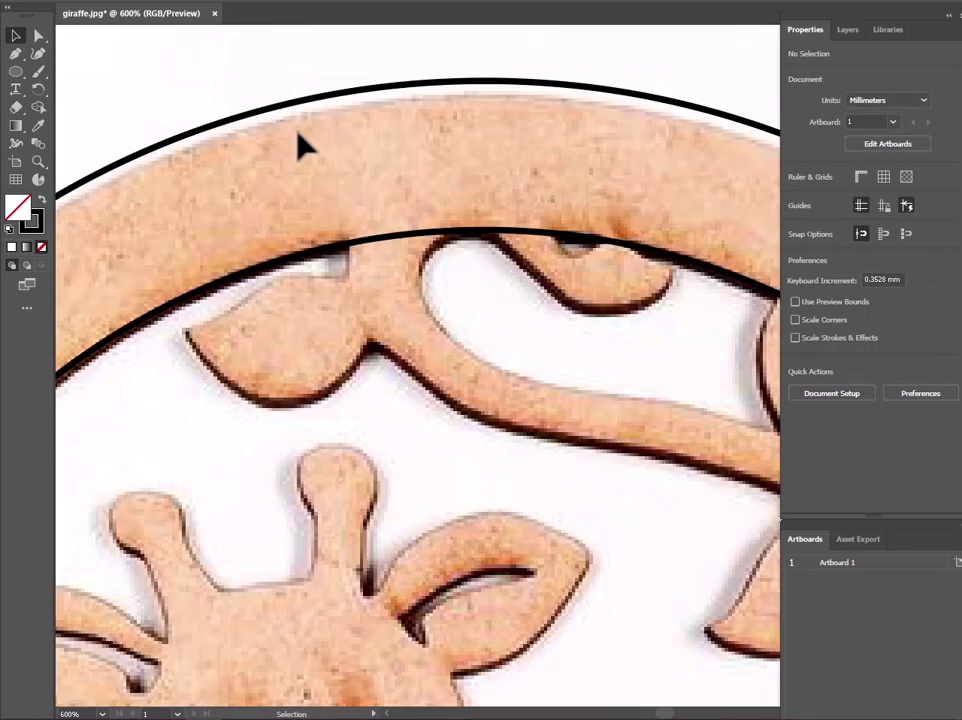
pyautogui.press('p')
pyautogui.click(348, 244)
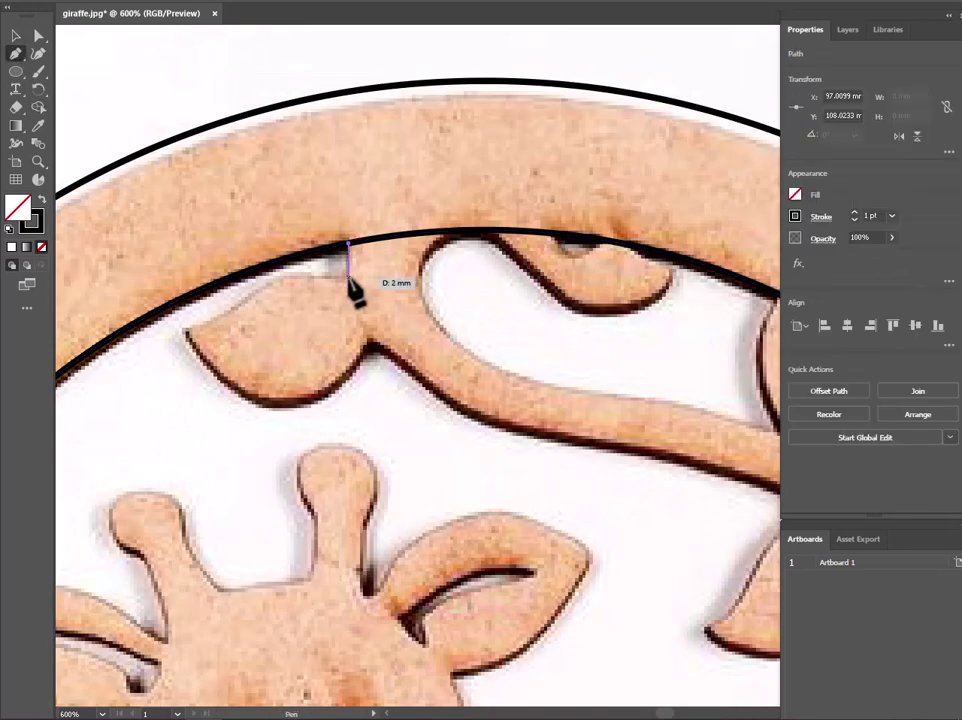
pyautogui.click(348, 277)
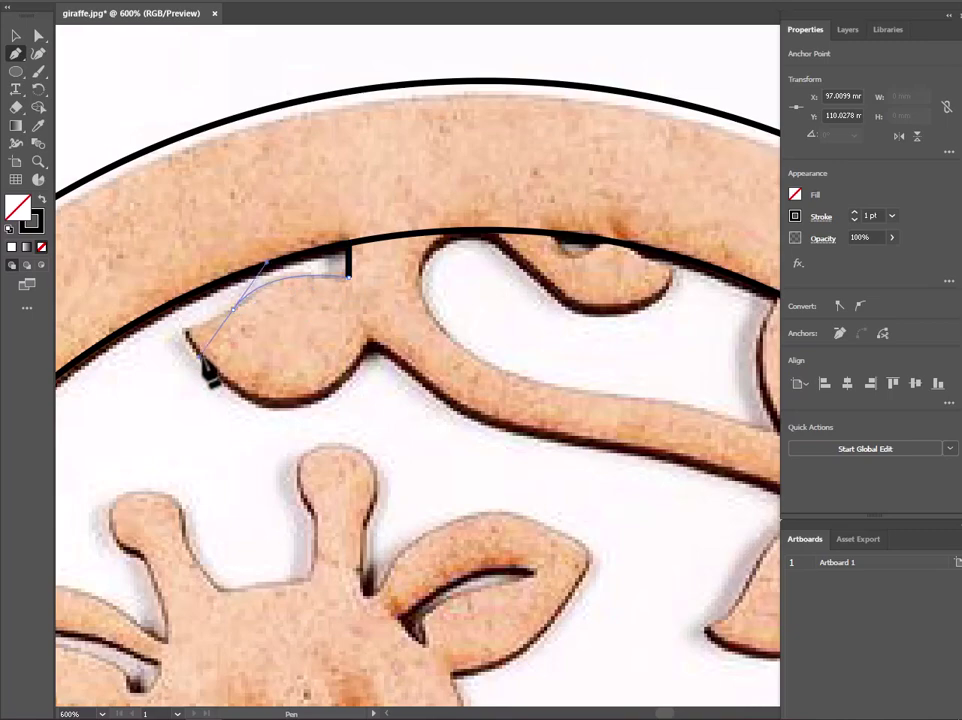
pyautogui.moveTo(232, 312); pyautogui.dragTo(183, 333)
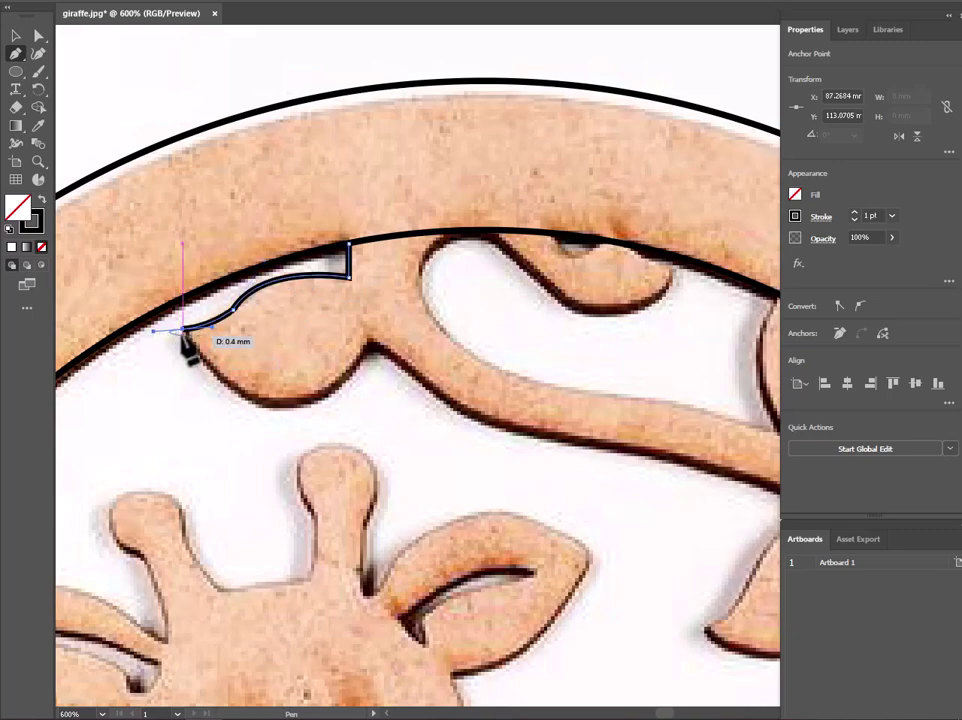
pyautogui.moveTo(373, 343); pyautogui.dragTo(482, 187)
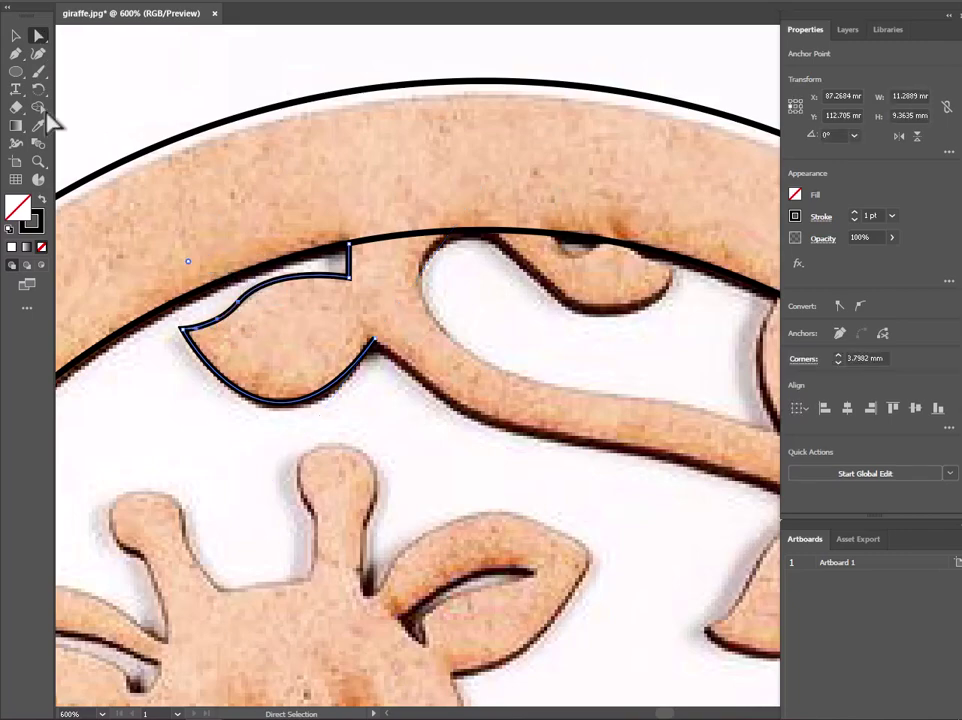
pyautogui.click(15, 53)
# Continue the outline from the leaf tip along the vine's underside, ending in a sharp corner
pyautogui.hotkey('ctrl', '-')
pyautogui.hotkey('ctrl', '-')
pyautogui.hotkey('ctrl', '-')
pyautogui.scroll(3, 477, 360)
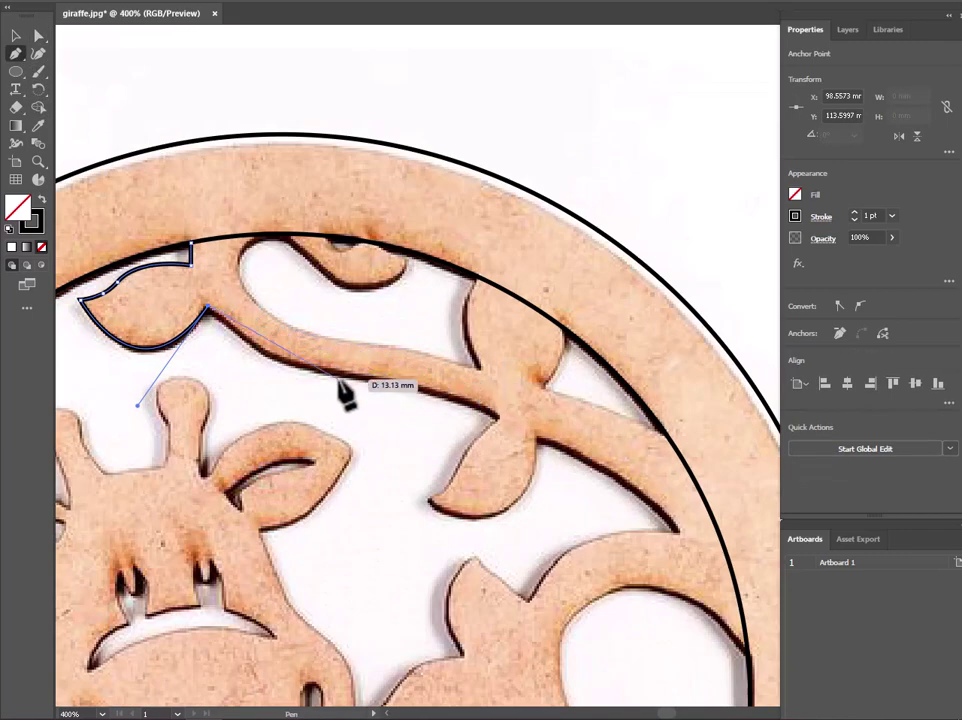
pyautogui.moveTo(435, 392); pyautogui.dragTo(601, 414)
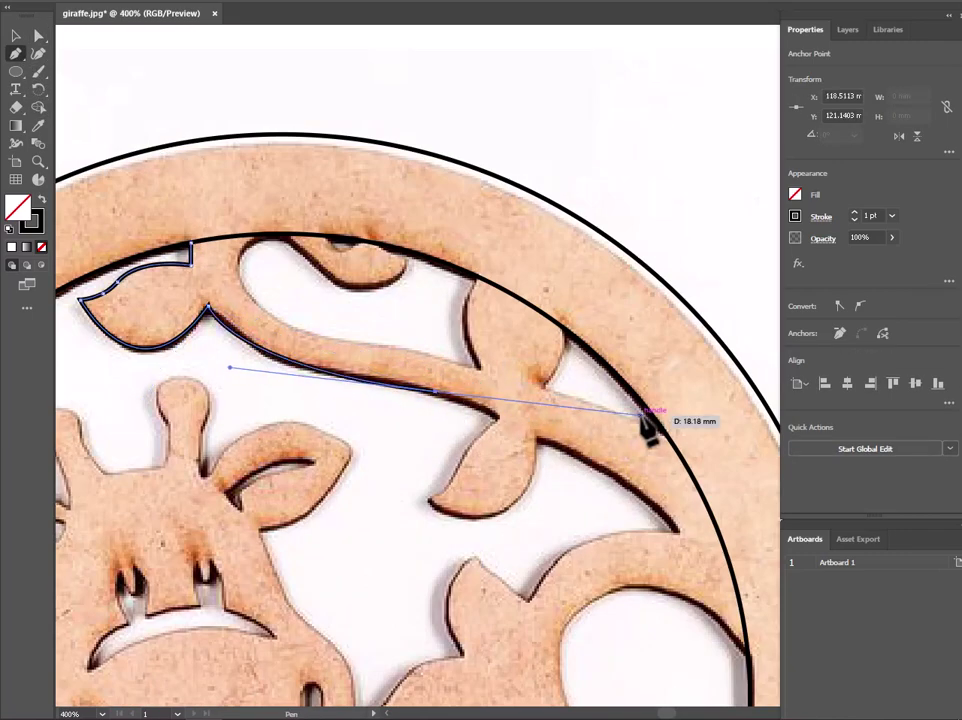
pyautogui.hotkey('ctrl', 'z')
pyautogui.moveTo(300, 372); pyautogui.dragTo(305, 380)
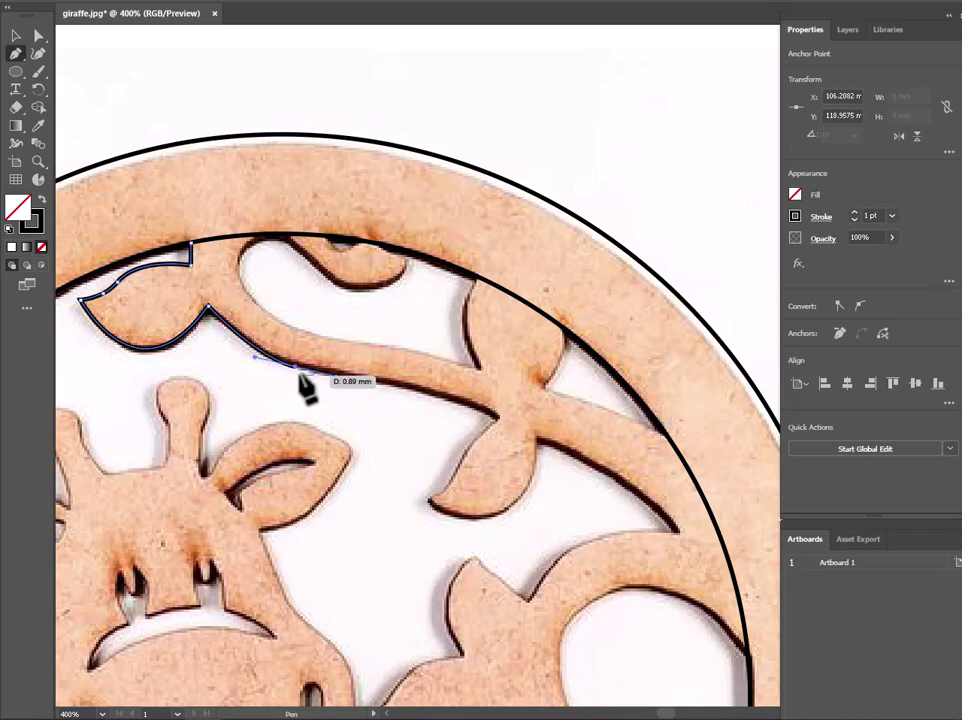
pyautogui.moveTo(492, 421); pyautogui.dragTo(558, 460)
pyautogui.click(494, 425)
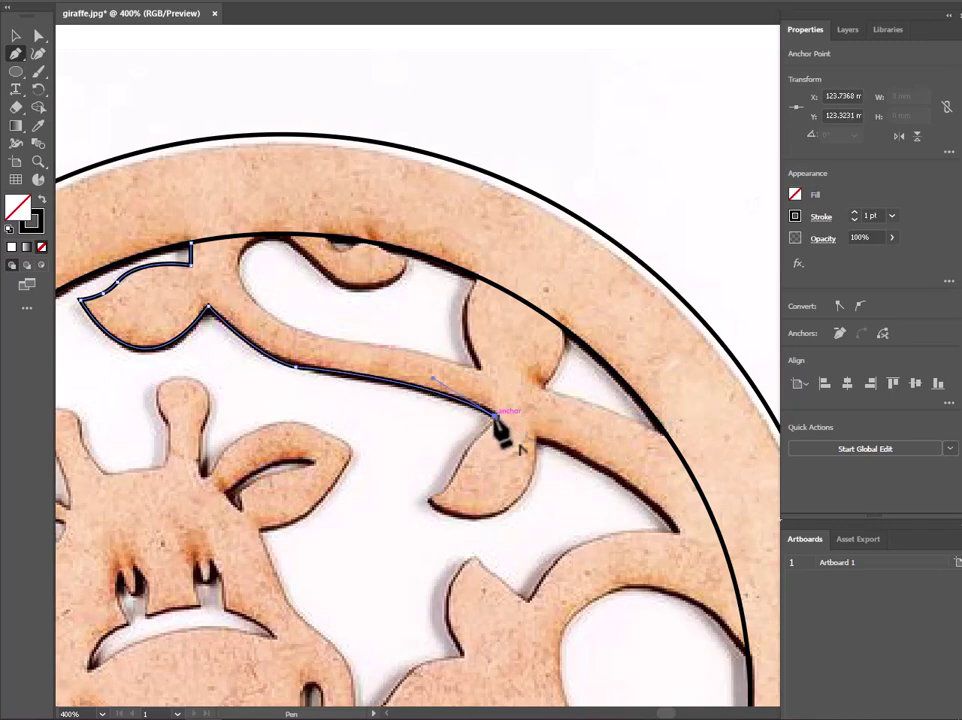
pyautogui.scroll(1, 494, 428)
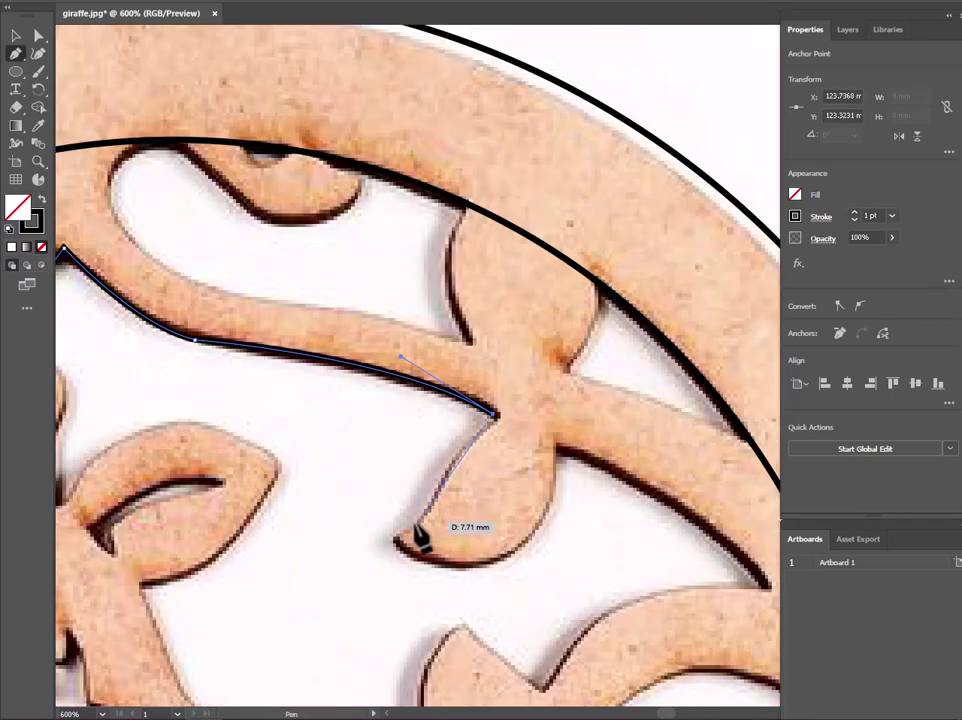
pyautogui.click(493, 416)
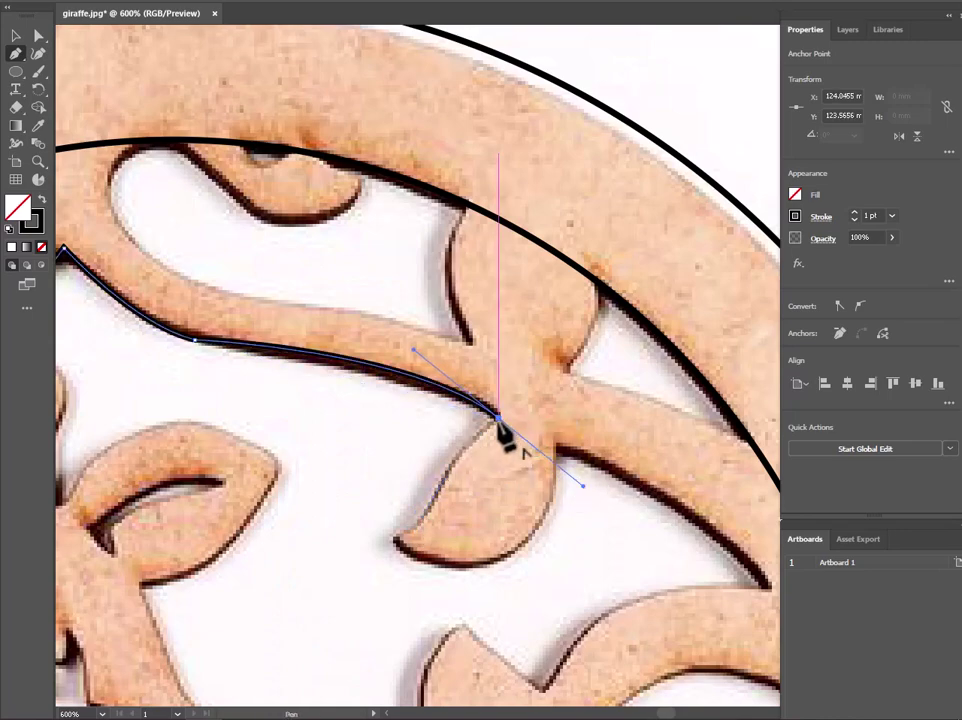
# Trace down the leaf's edge to its lower tip and back up its other side
pyautogui.moveTo(443, 473); pyautogui.dragTo(441, 480)
pyautogui.moveTo(396, 541); pyautogui.dragTo(364, 553)
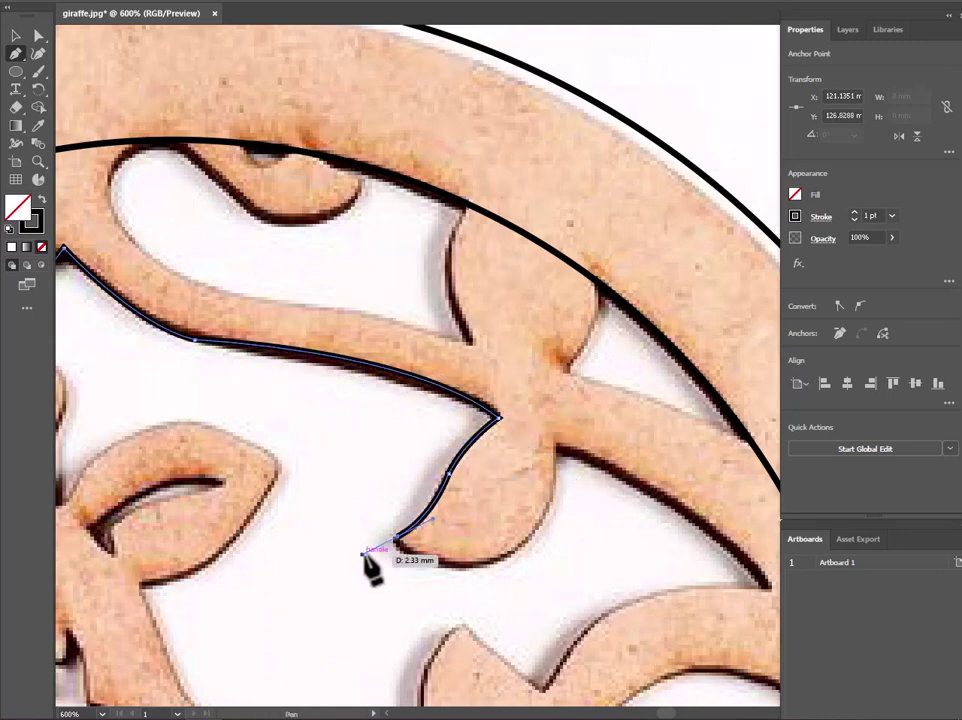
pyautogui.moveTo(557, 452); pyautogui.dragTo(574, 248)
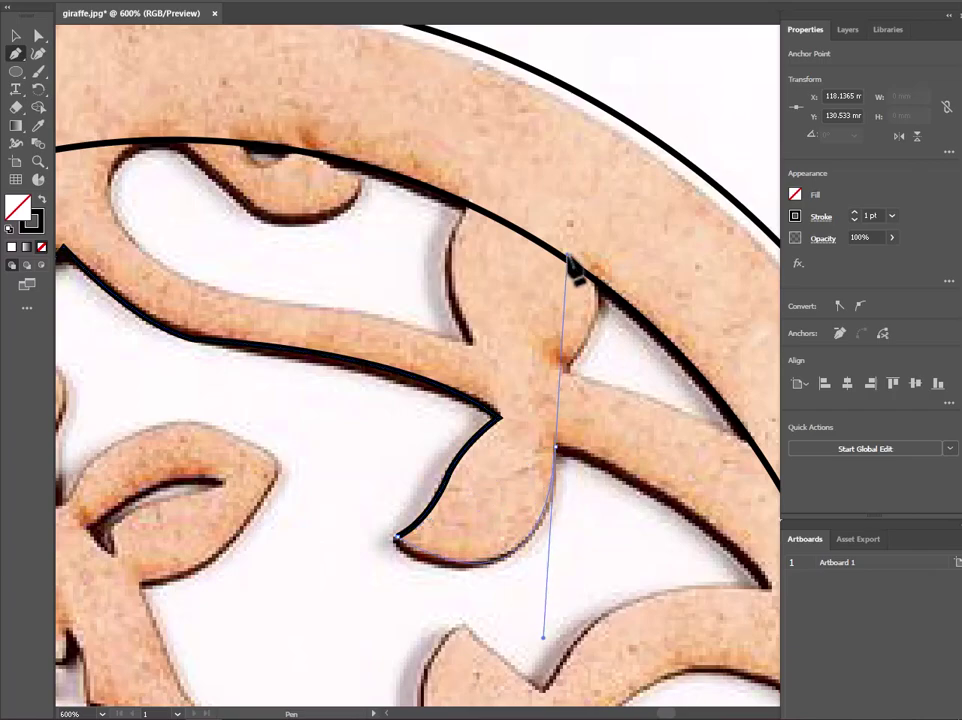
pyautogui.click(557, 452)
pyautogui.scroll(-3, 563, 462)
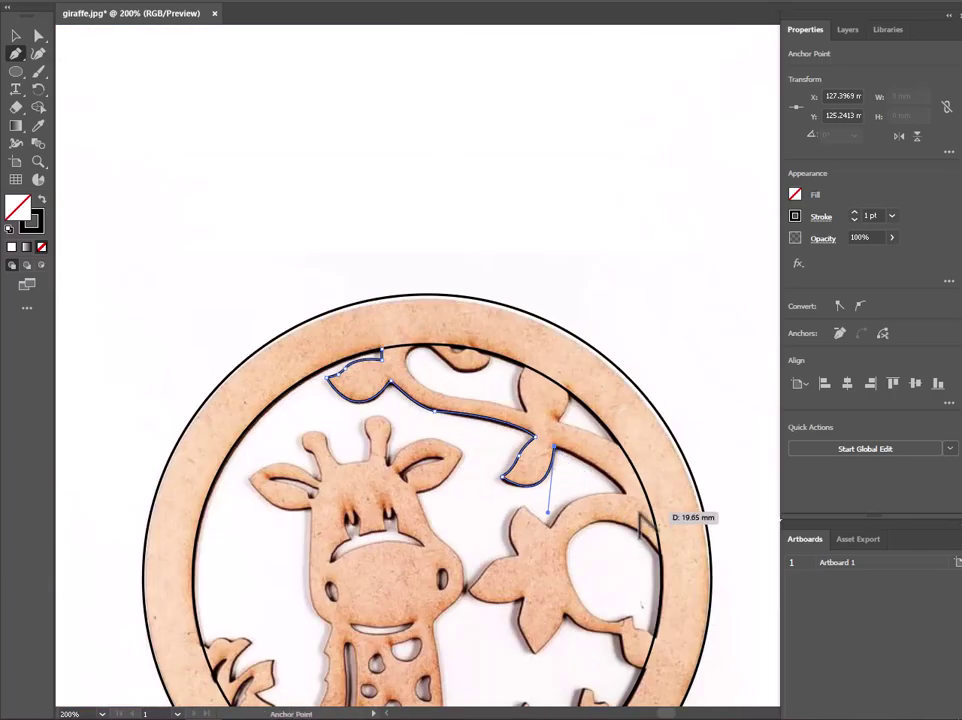
pyautogui.scroll(4, 644, 499)
# Trace the vine's underside toward the ring and down into the next notch with a sharp corner
pyautogui.moveTo(614, 468)
pyautogui.mouseDown()
pyautogui.moveTo(686, 586)
pyautogui.moveTo(706, 597)
pyautogui.mouseUp()
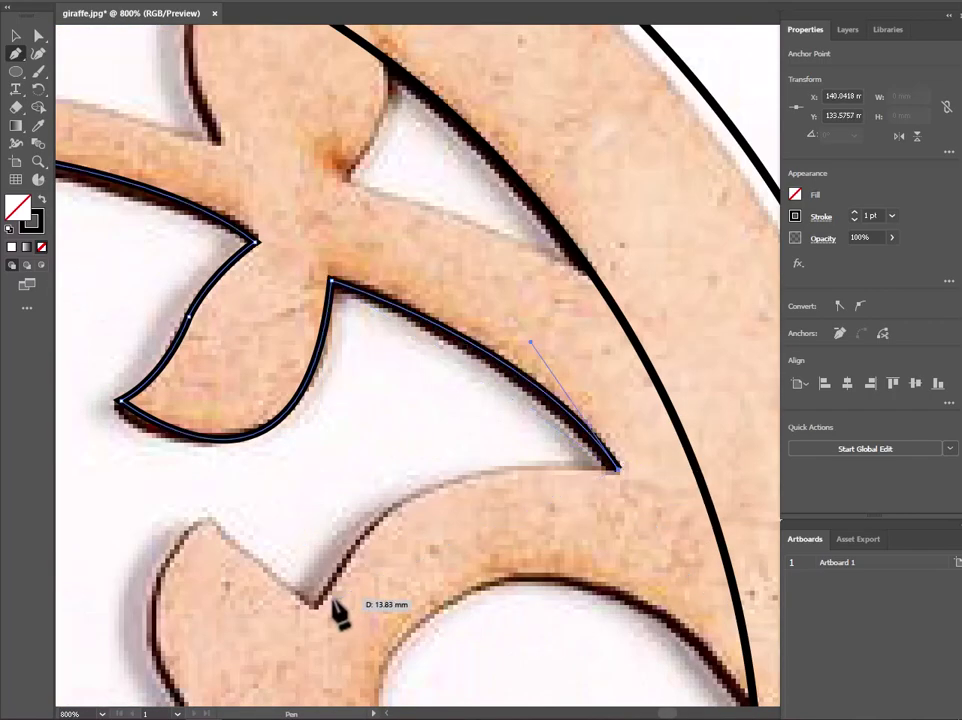
pyautogui.scroll(-2, 337, 612)
pyautogui.scroll(1, 297, 688)
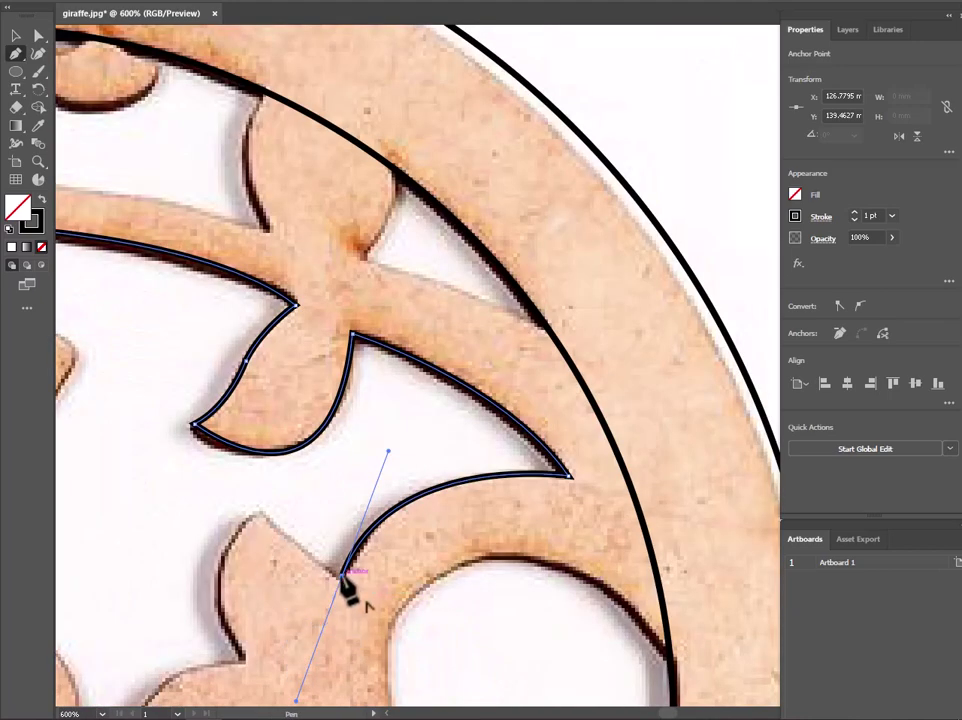
pyautogui.moveTo(257, 513); pyautogui.dragTo(298, 607)
pyautogui.scroll(-5, 245, 670)
pyautogui.scroll(5, 266, 560)
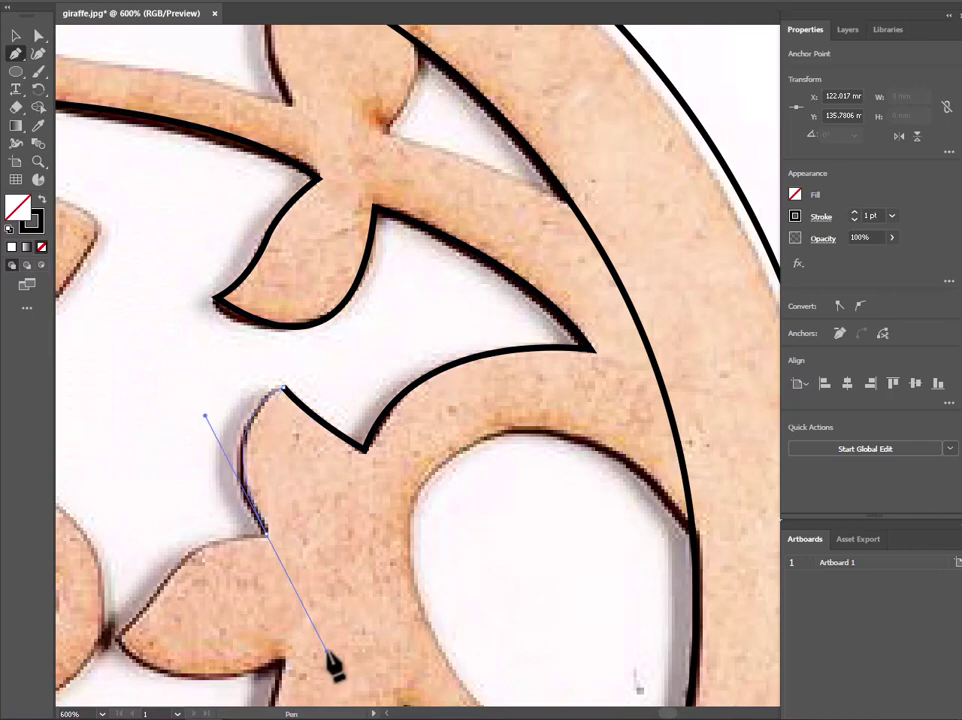
pyautogui.click(266, 535)
pyautogui.scroll(-3, 266, 550)
pyautogui.scroll(3, 230, 552)
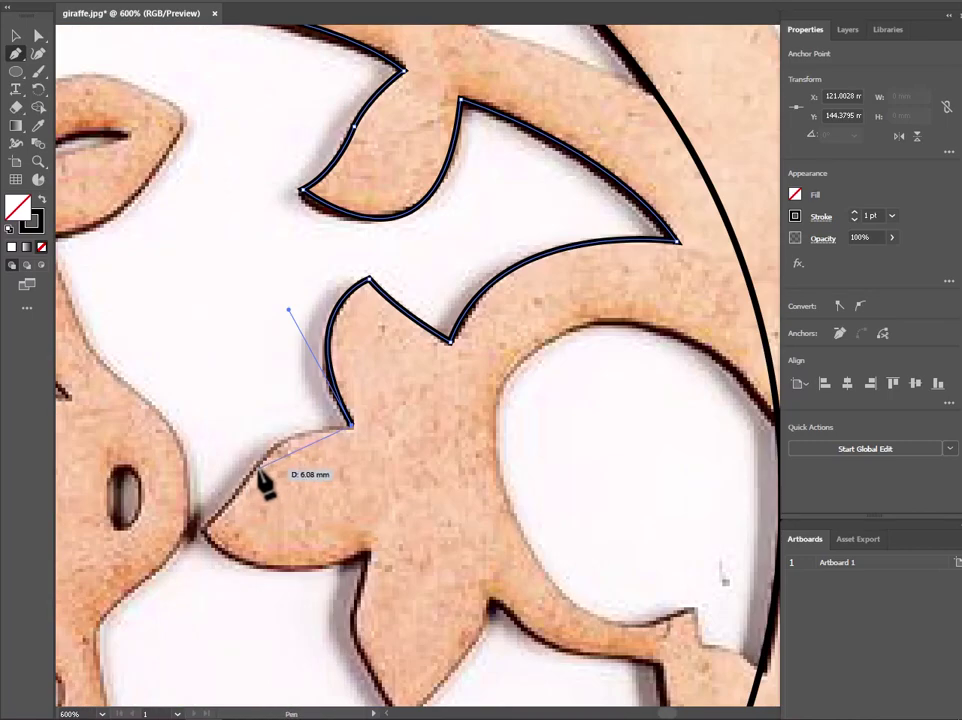
# Outline the star flower's left tip and the underside of its left petal
pyautogui.moveTo(205, 524); pyautogui.dragTo(190, 541)
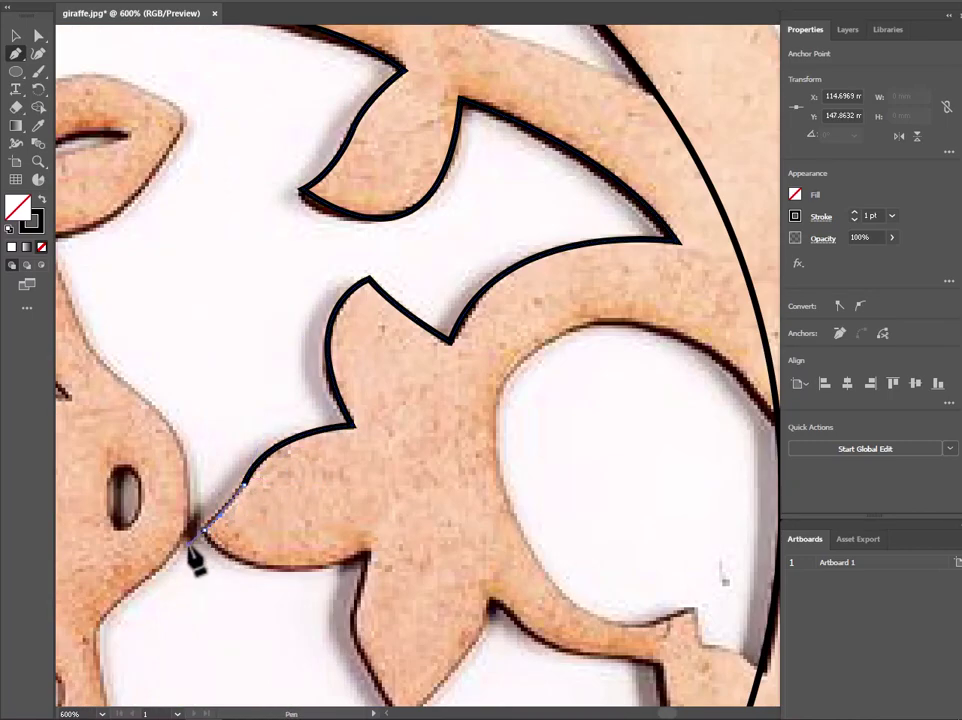
pyautogui.click(205, 528)
pyautogui.moveTo(366, 553); pyautogui.dragTo(500, 522)
pyautogui.scroll(-3, 421, 610)
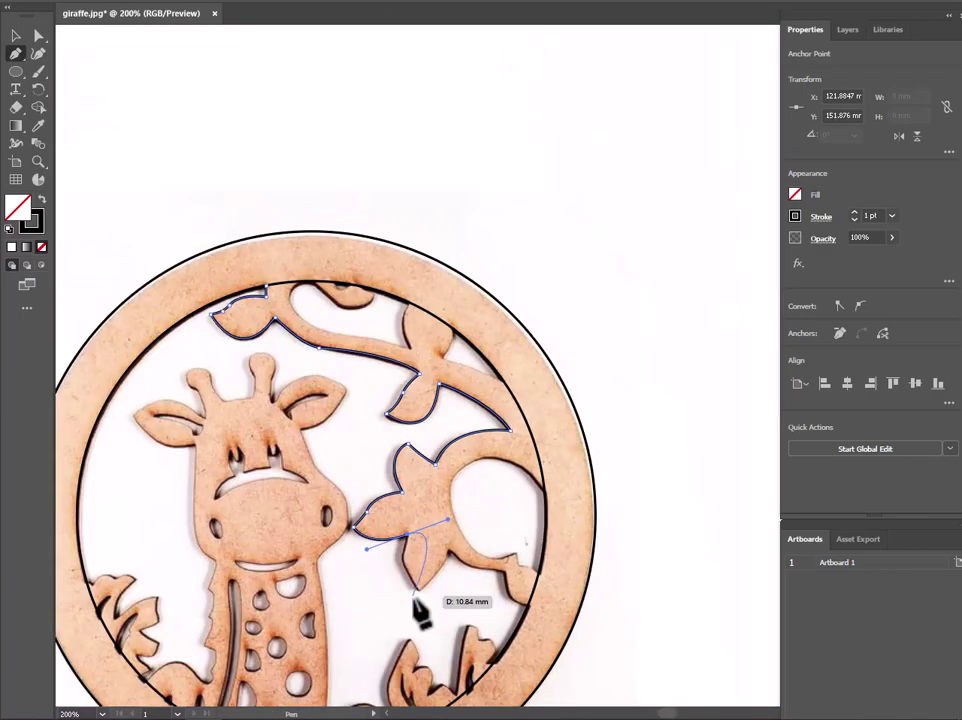
pyautogui.scroll(3, 393, 419)
pyautogui.click(390, 401)
# Trace the flower's bottom petal tip, the next notch, and the stem and its bump up to the ring
pyautogui.moveTo(421, 563); pyautogui.dragTo(452, 620)
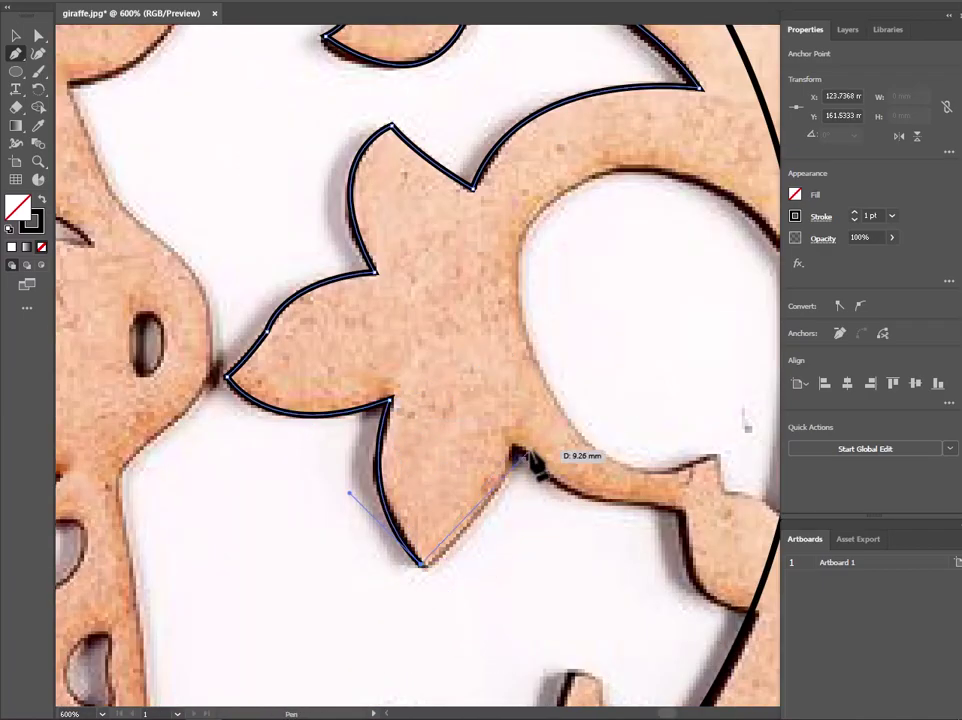
pyautogui.moveTo(513, 448); pyautogui.dragTo(531, 391)
pyautogui.moveTo(545, 342); pyautogui.dragTo(561, 341)
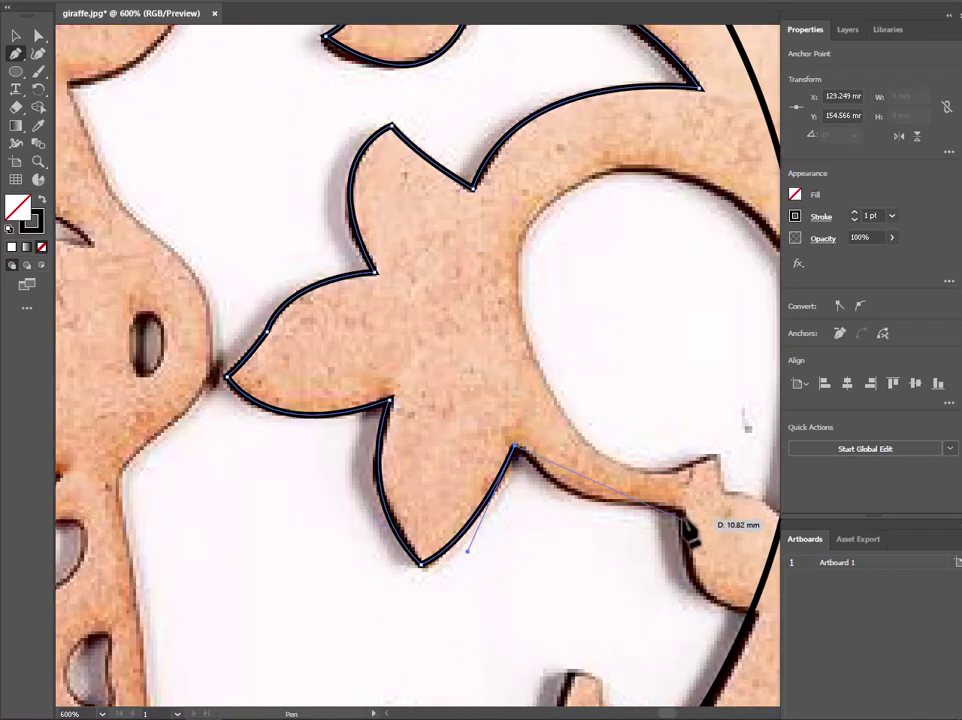
pyautogui.moveTo(682, 512); pyautogui.dragTo(817, 508)
pyautogui.hotkey('ctrl', '-')
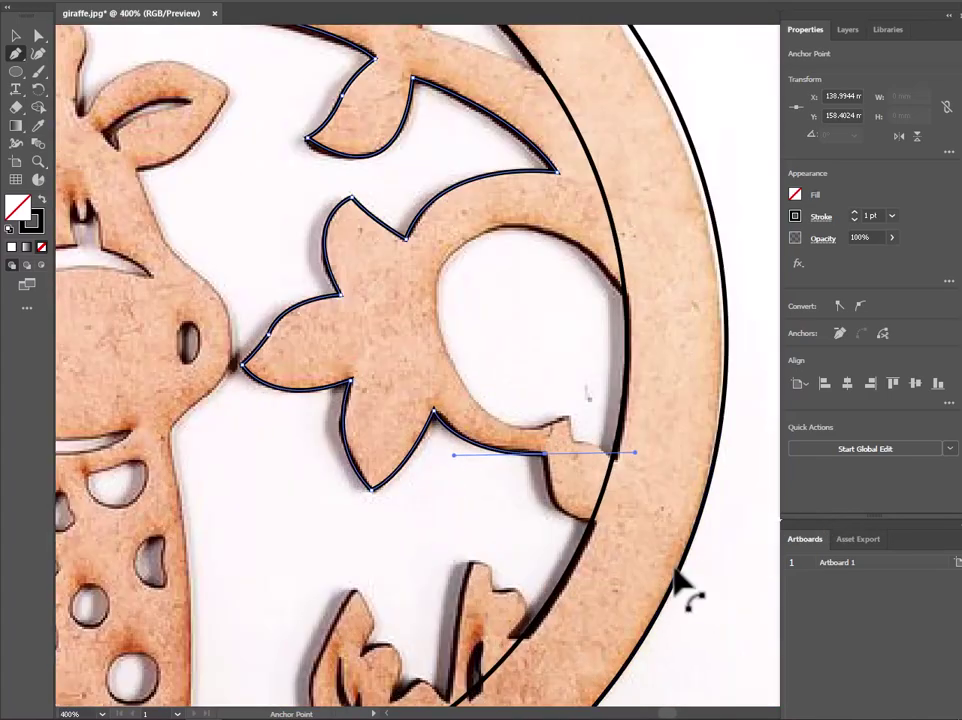
pyautogui.scroll(1, 678, 583)
pyautogui.moveTo(555, 499); pyautogui.dragTo(635, 510)
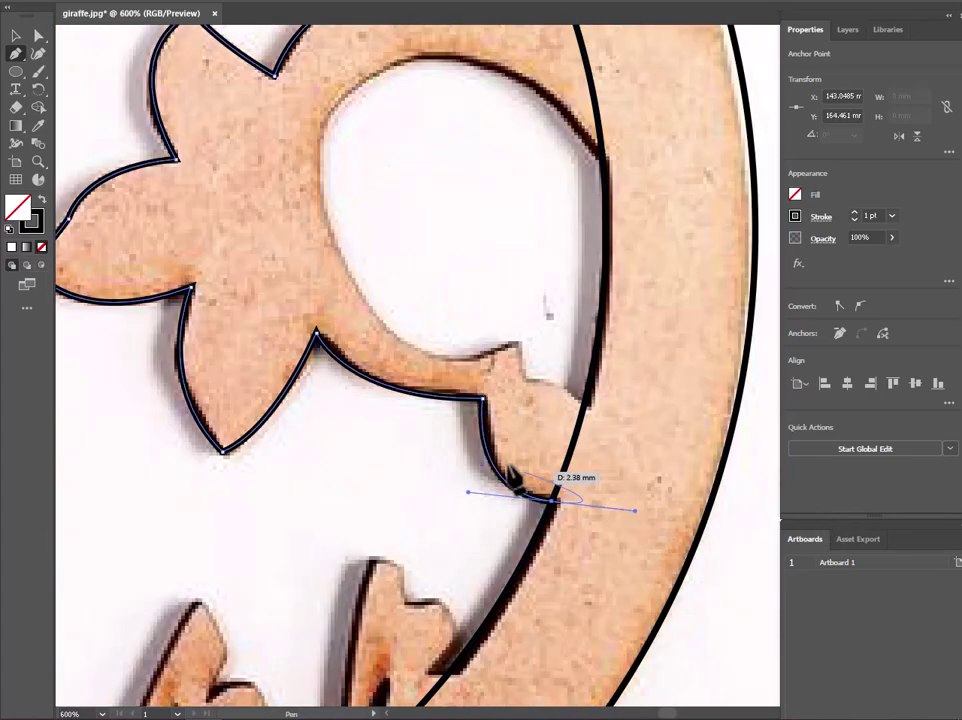
pyautogui.scroll(-2, 505, 335)
pyautogui.scroll(2, 268, 82)
pyautogui.scroll(1, 419, 129)
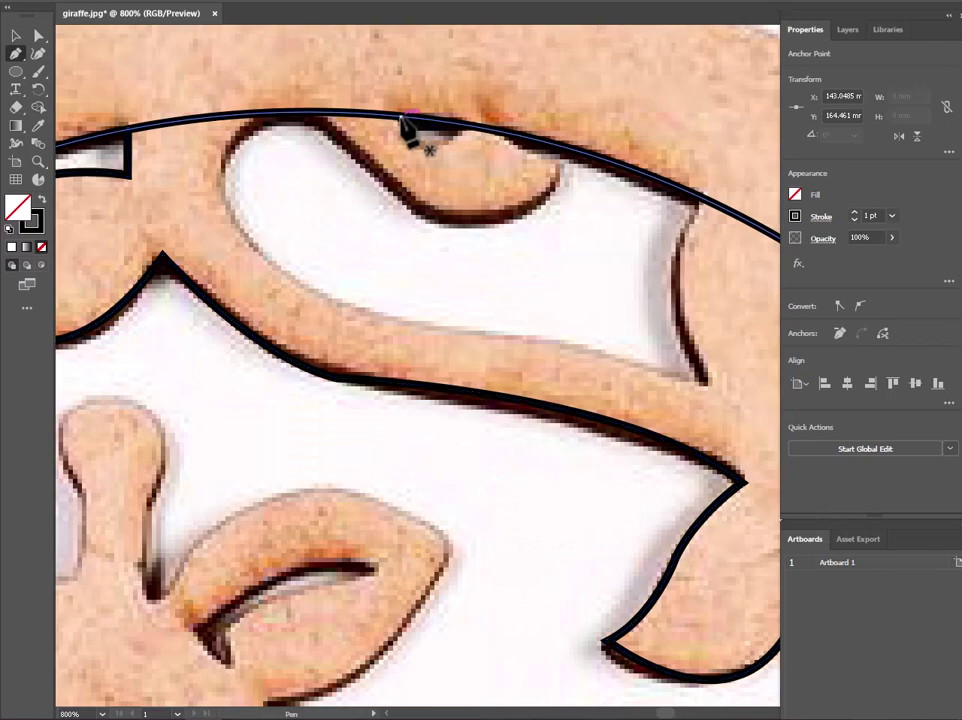
# Draw a short outline along the ring's inner edge and the vine's edge, then end it
pyautogui.moveTo(402, 118); pyautogui.dragTo(450, 133)
pyautogui.moveTo(510, 66); pyautogui.dragTo(508, 64)
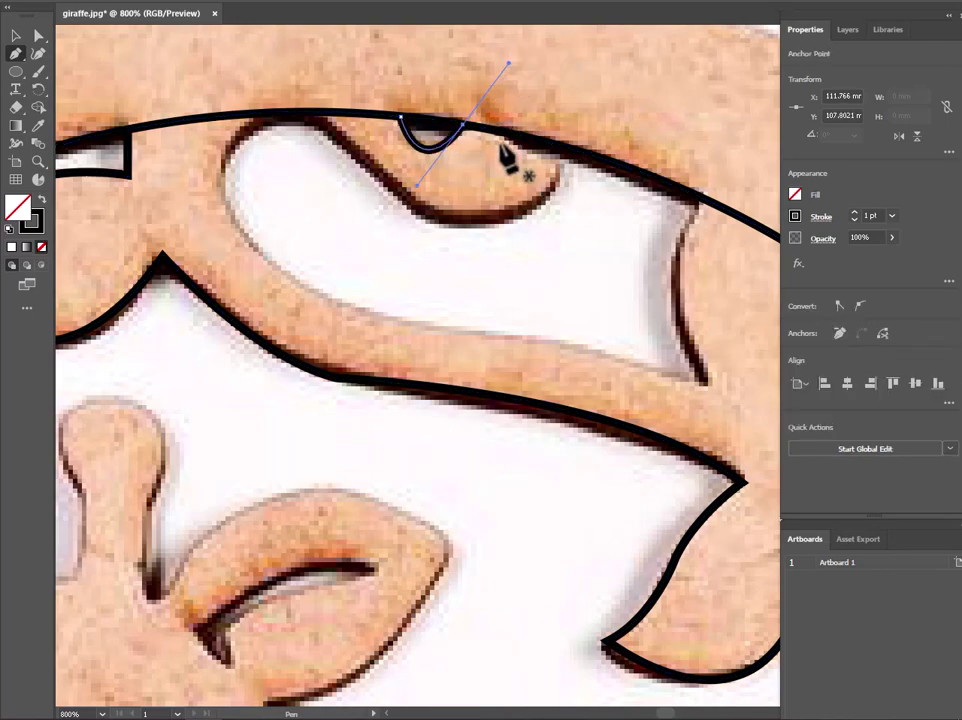
pyautogui.moveTo(266, 111); pyautogui.dragTo(257, 117)
pyautogui.hotkey('ctrl', 'z')
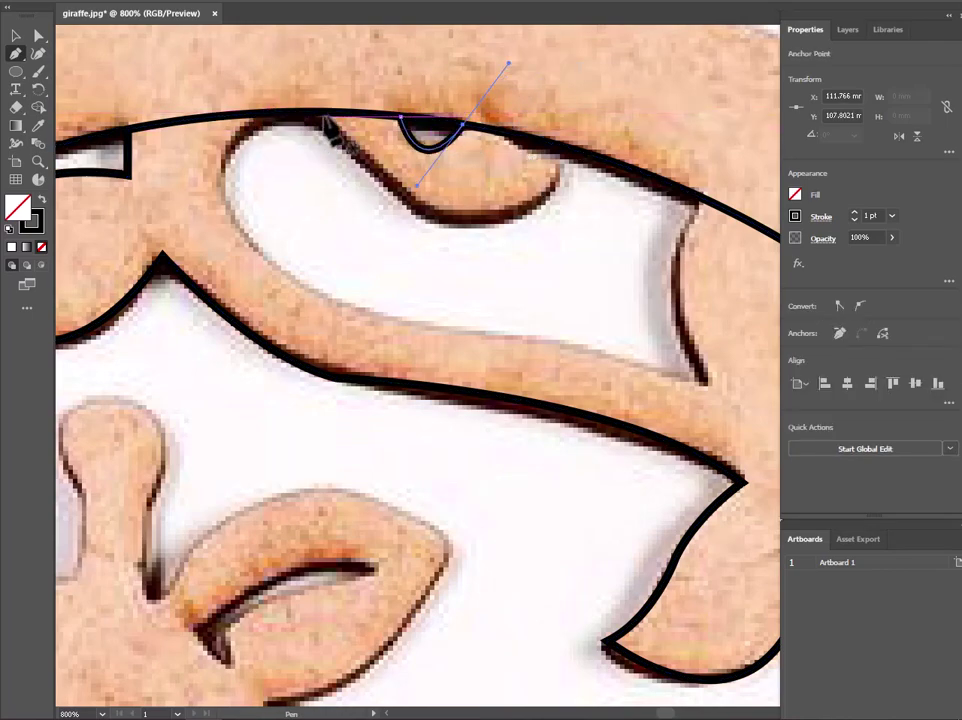
pyautogui.scroll(1, 325, 128)
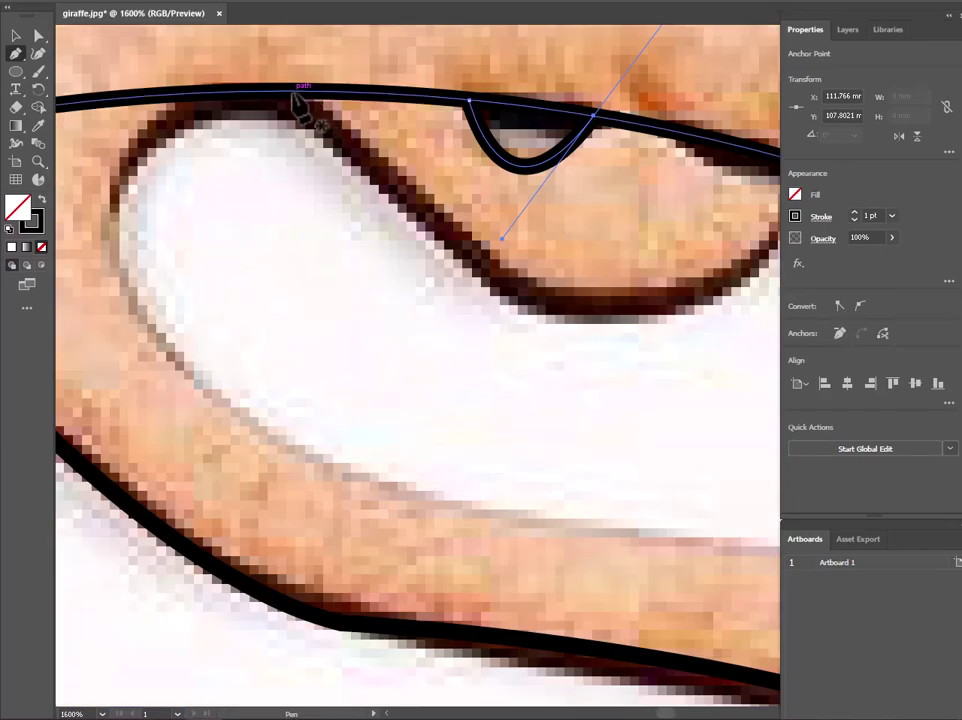
pyautogui.scroll(-1, 295, 97)
pyautogui.moveTo(526, 125)
pyautogui.mouseDown()
pyautogui.moveTo(597, 62)
pyautogui.moveTo(615, 75)
pyautogui.mouseUp()
pyautogui.hscroll(-2, 548, 300)
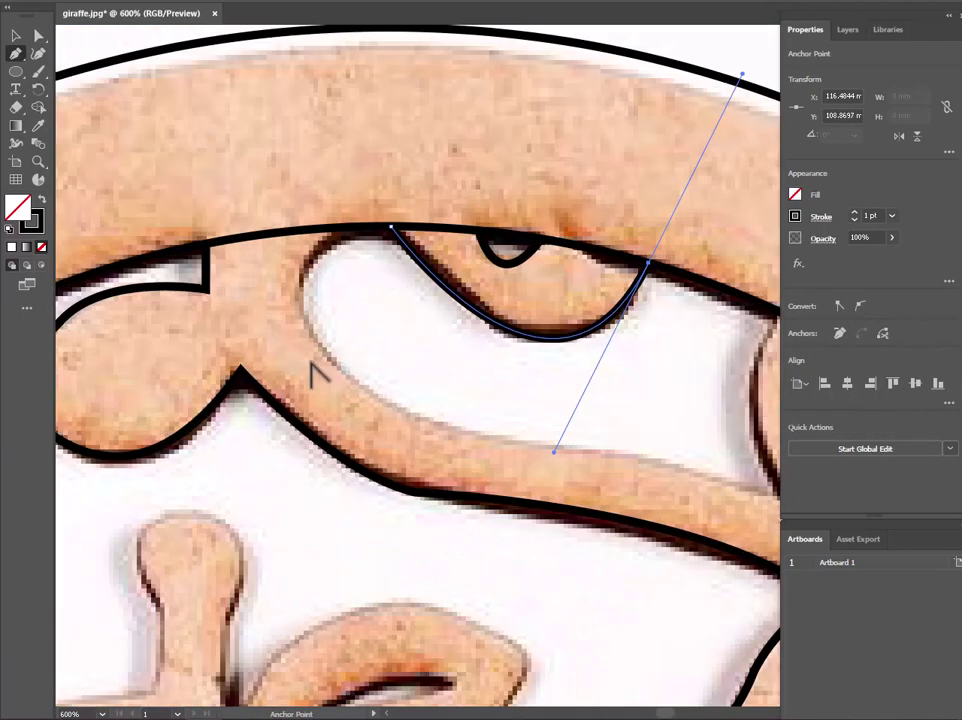
pyautogui.click(340, 230)
# Outline the white gap from its top corner down the vine to its pointed tip and back to the ring
pyautogui.click(338, 228)
pyautogui.moveTo(502, 438)
pyautogui.mouseDown()
pyautogui.moveTo(798, 484)
pyautogui.moveTo(818, 512)
pyautogui.mouseUp()
pyautogui.hscroll(4, 503, 441)
pyautogui.scroll(-1, 584, 447)
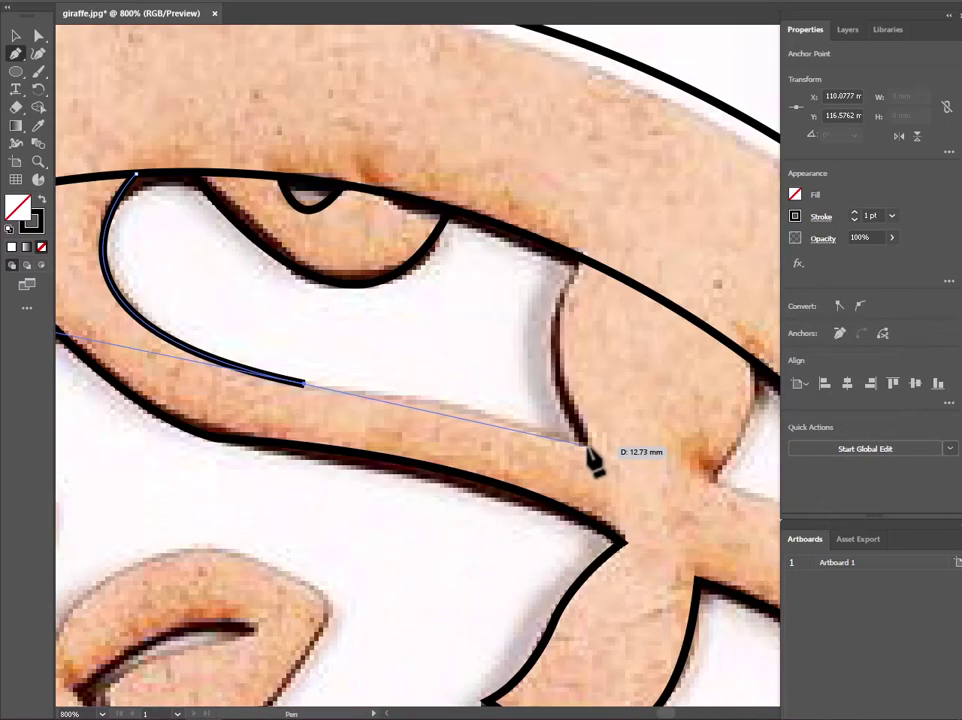
pyautogui.moveTo(587, 447); pyautogui.dragTo(672, 498)
pyautogui.click(587, 447)
pyautogui.moveTo(580, 262); pyautogui.dragTo(646, 207)
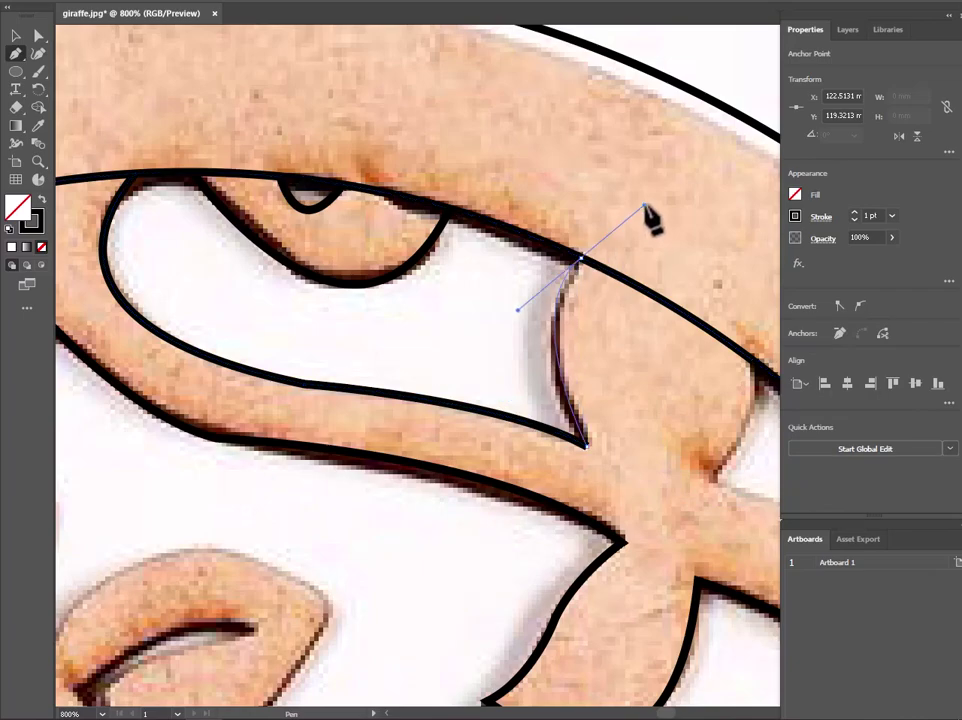
pyautogui.press('Escape')
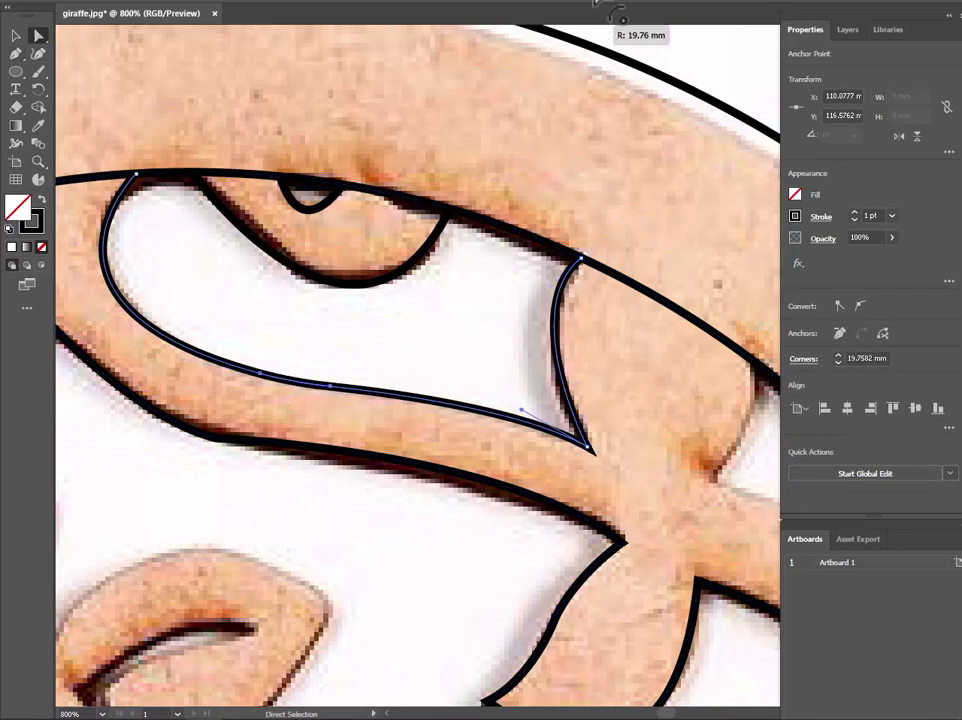
pyautogui.press('v')
pyautogui.hotkey('ctrl', '-')
pyautogui.hotkey('ctrl', '-')
pyautogui.hotkey('ctrl', '-')
pyautogui.scroll(2, 634, 375)
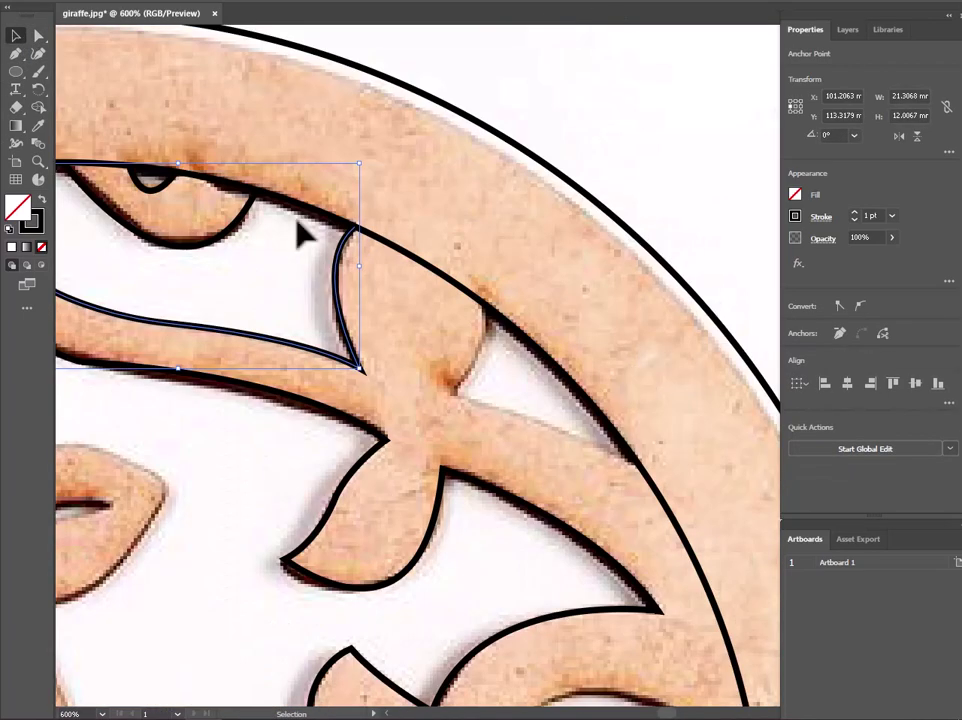
# Start a new pen outline at the branch junction, curving down past the leaf stem toward the ring
pyautogui.press('p')
pyautogui.moveTo(496, 315); pyautogui.dragTo(395, 222)
pyautogui.click(377, 207)
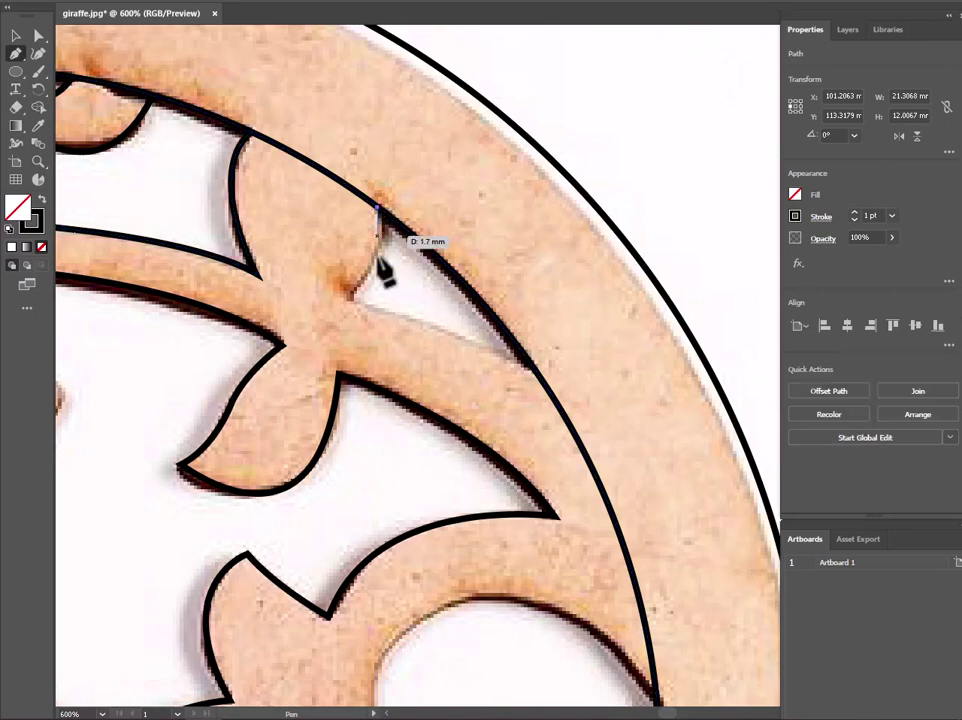
pyautogui.moveTo(315, 345); pyautogui.dragTo(305, 350)
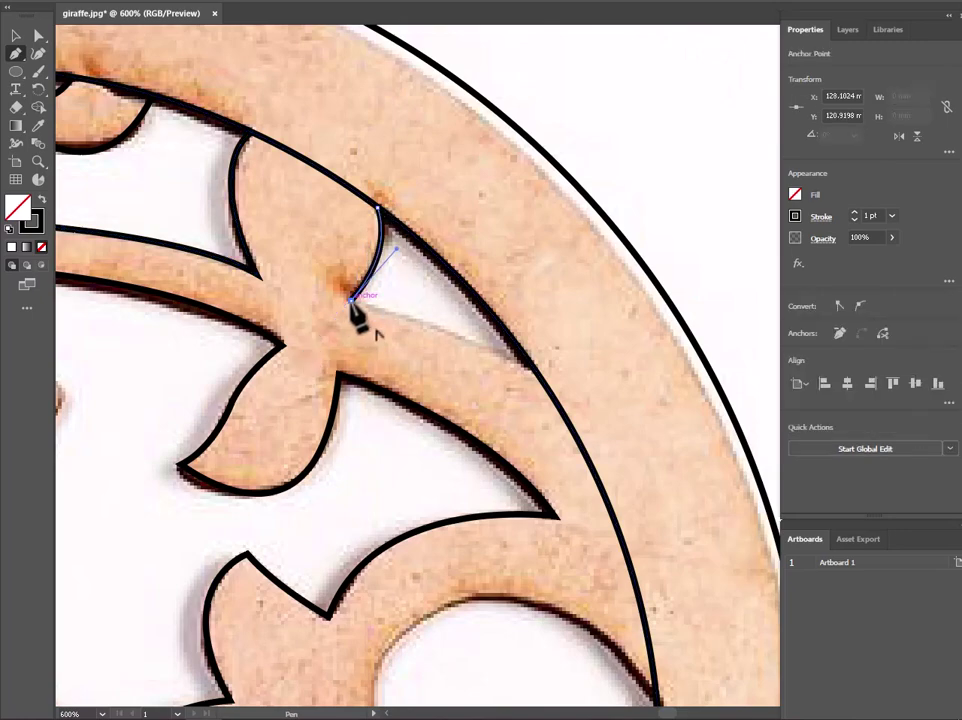
pyautogui.moveTo(533, 368); pyautogui.dragTo(628, 420)
pyautogui.scroll(-3, 537, 509)
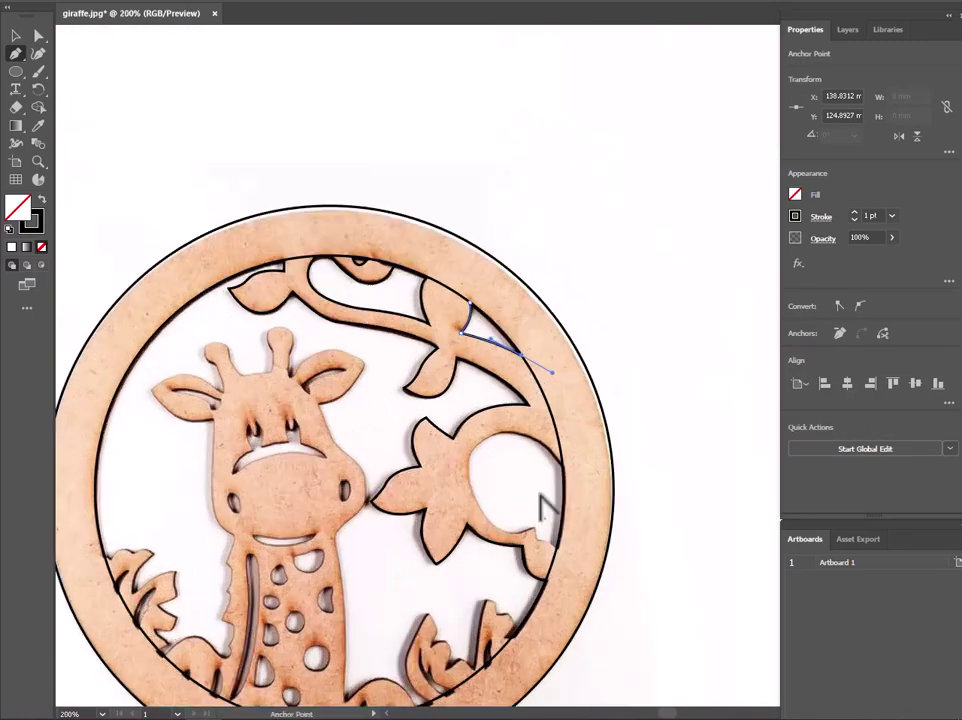
pyautogui.scroll(2, 569, 532)
pyautogui.scroll(2, 575, 311)
pyautogui.scroll(-1, 220, 245)
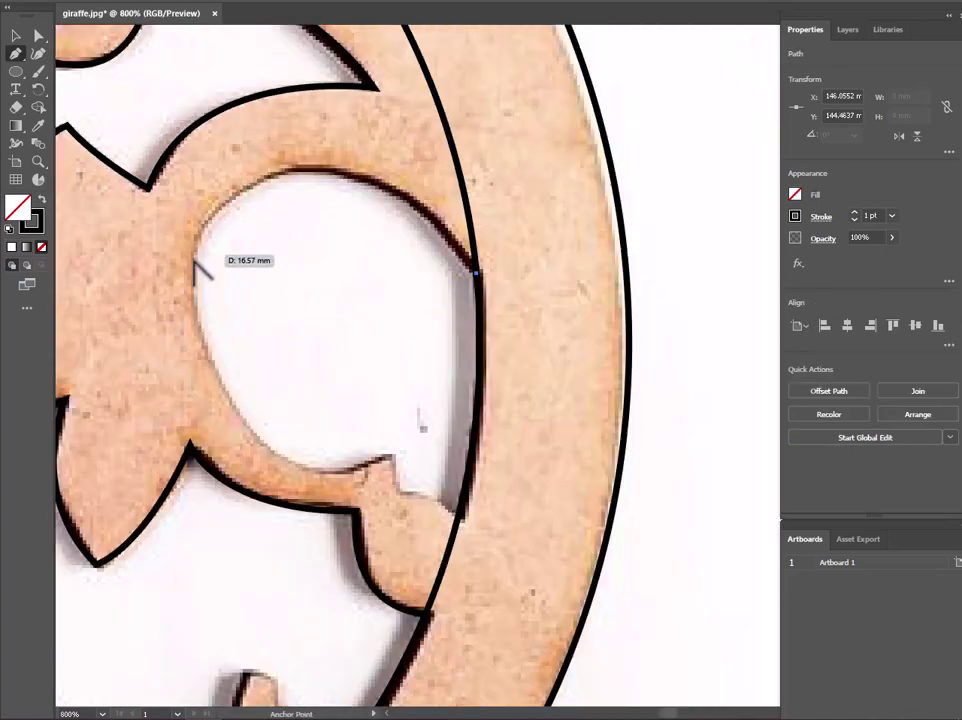
# Trace the oval opening's top, left side and bottom to the notch, then over to the ring
pyautogui.moveTo(270, 186); pyautogui.dragTo(137, 192)
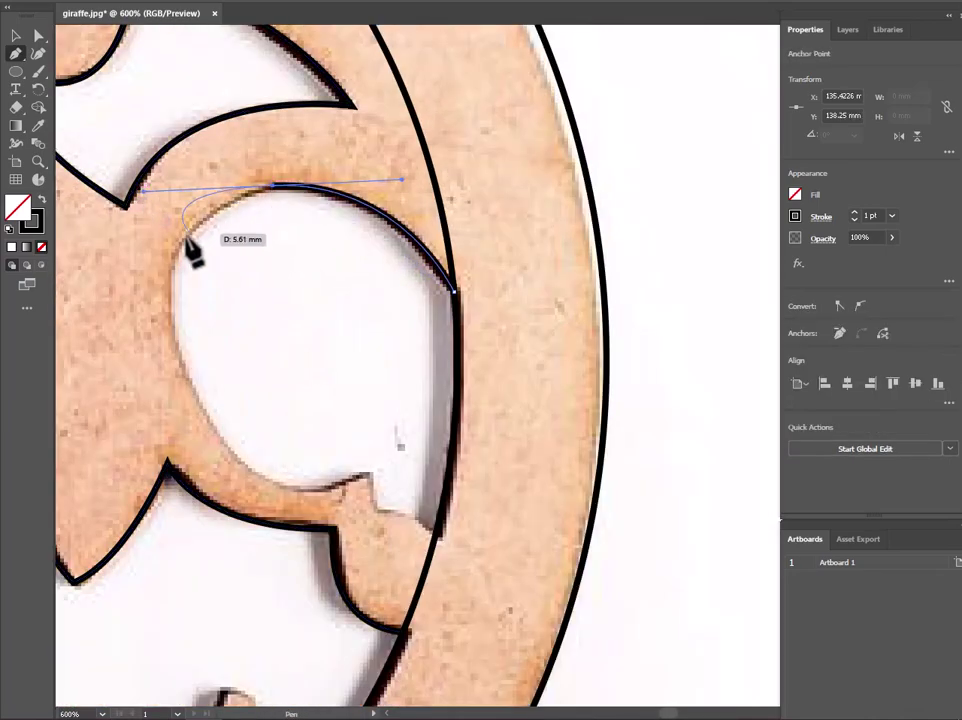
pyautogui.click(272, 187)
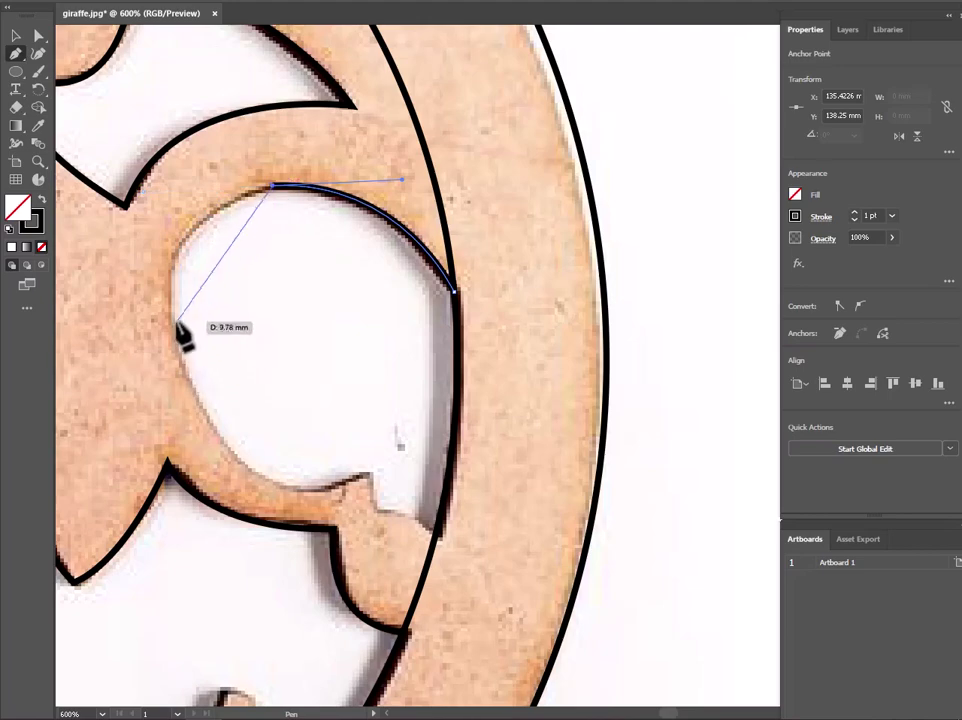
pyautogui.moveTo(172, 316); pyautogui.dragTo(185, 435)
pyautogui.click(172, 316)
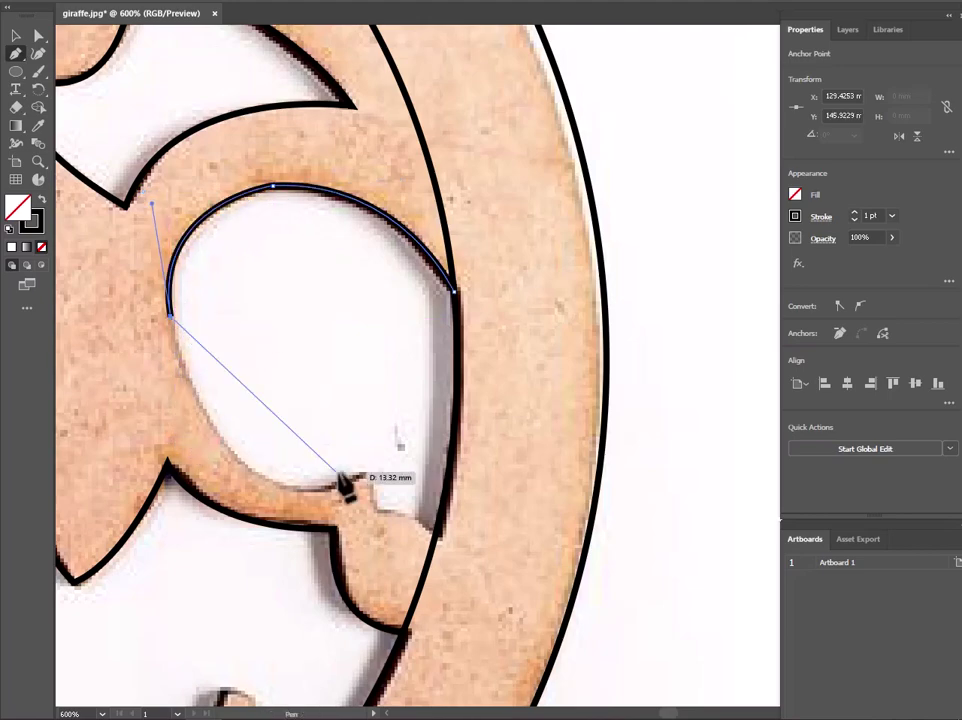
pyautogui.moveTo(365, 473); pyautogui.dragTo(515, 391)
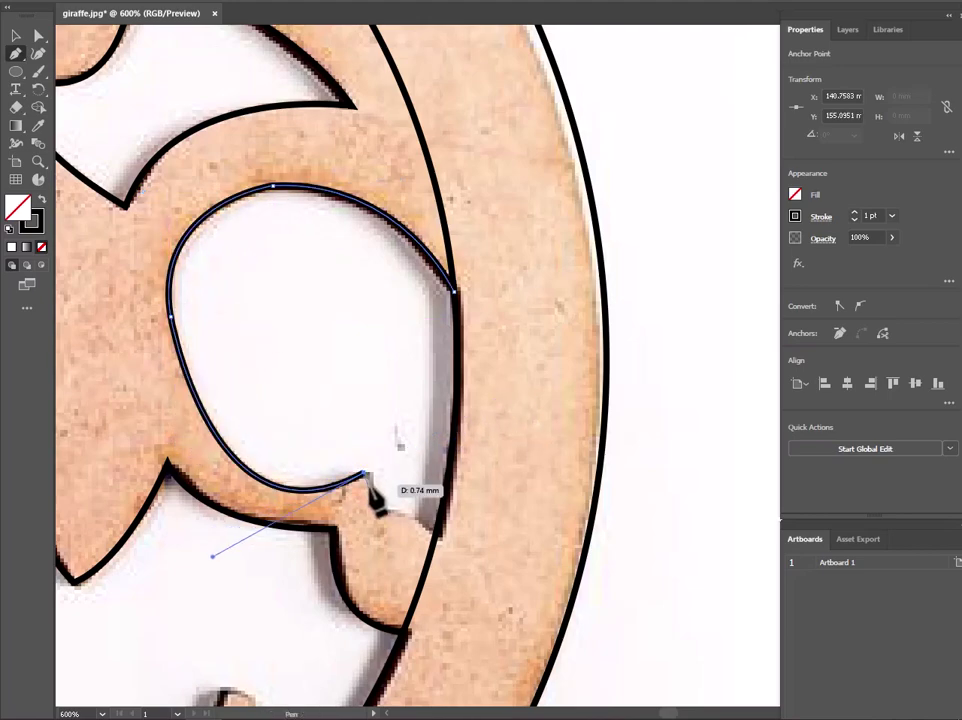
pyautogui.click(374, 511)
pyautogui.moveTo(436, 535); pyautogui.dragTo(455, 562)
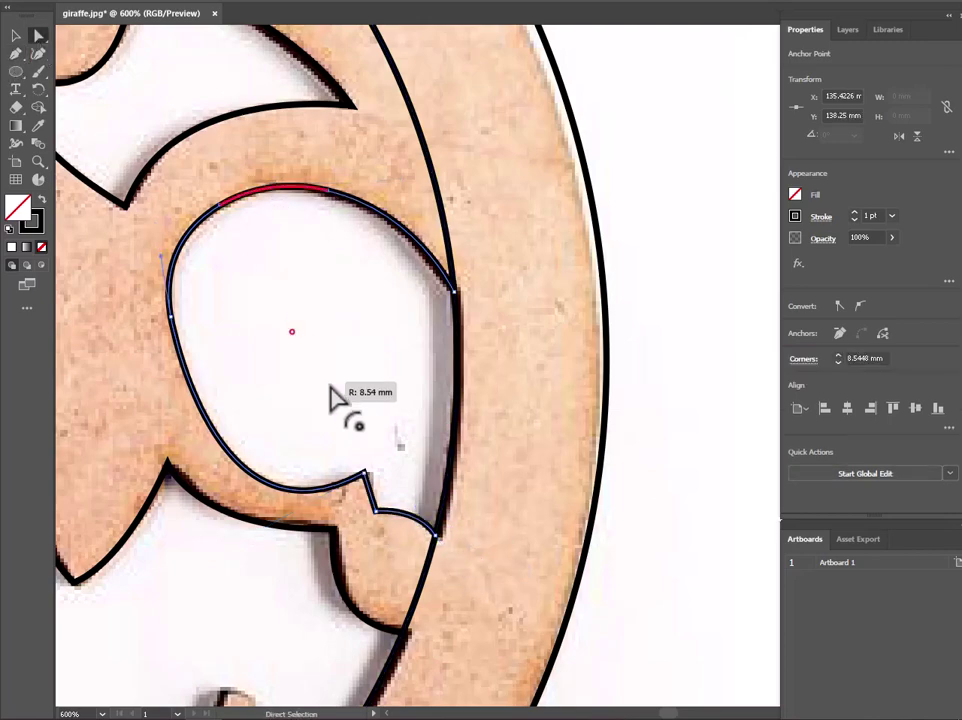
# Make the notch corner fully sharp with a 0 mm corner radius
pyautogui.click(172, 316)
pyautogui.click(374, 510)
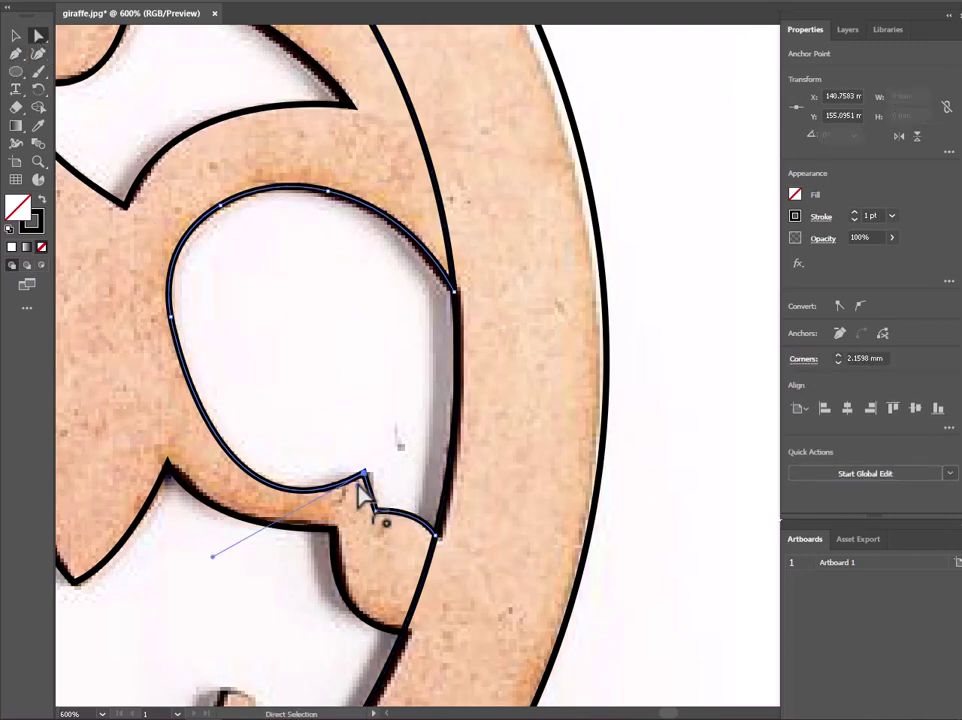
pyautogui.moveTo(362, 497); pyautogui.dragTo(378, 518)
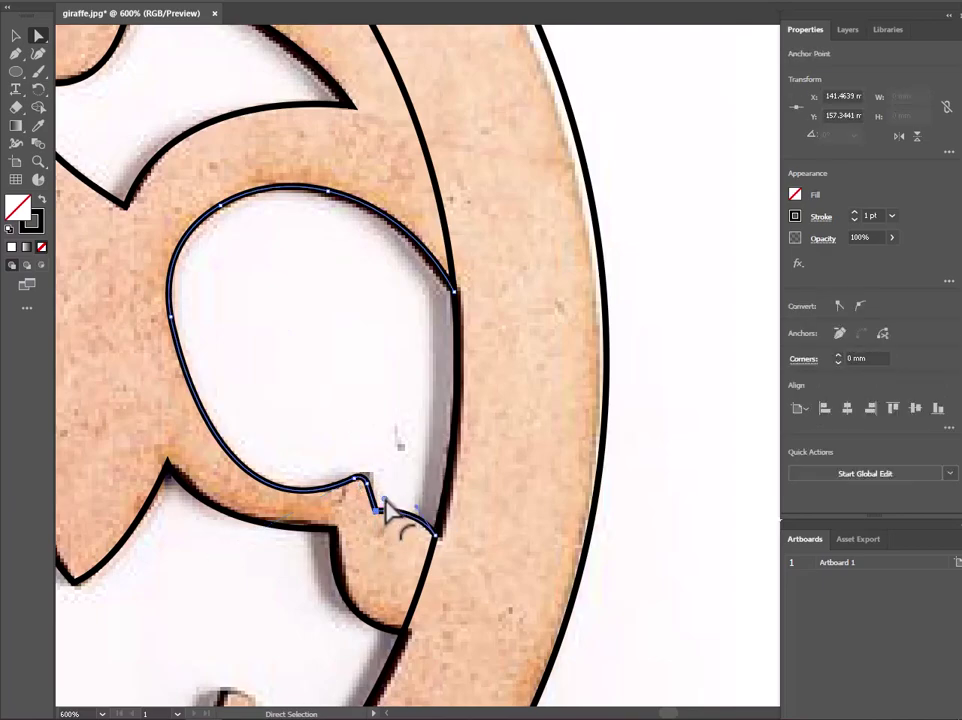
# Pen-trace from the horn base over the right horn's top, around the right ear, down to the neck
pyautogui.scroll(-4, 360, 480)
pyautogui.scroll(-2, 251, 414)
pyautogui.scroll(3, 140, 398)
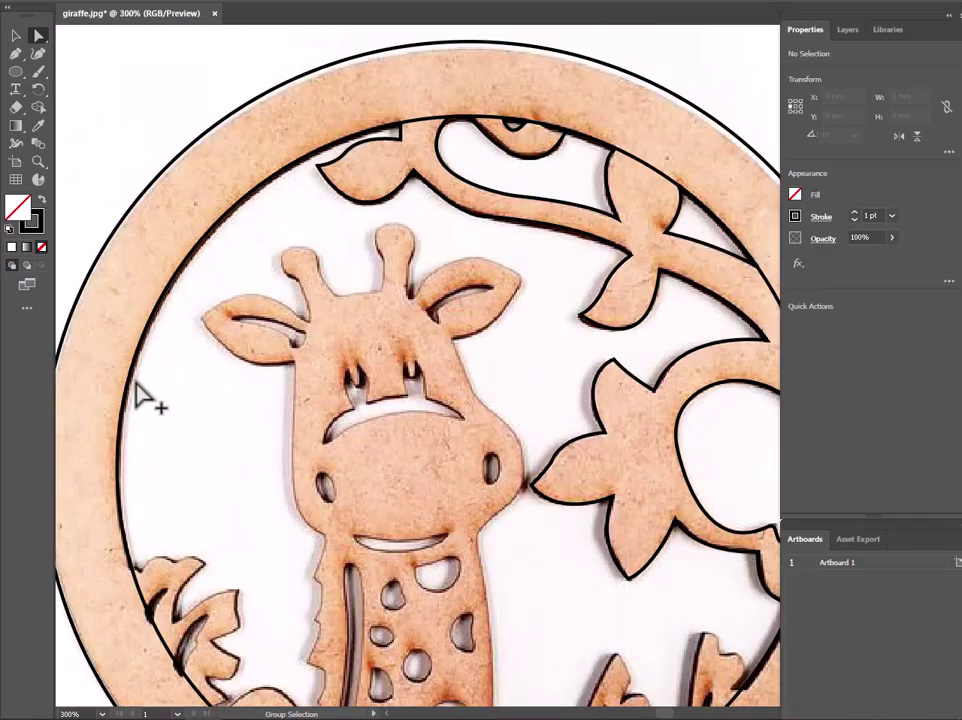
pyautogui.scroll(2, 320, 278)
pyautogui.click(350, 321)
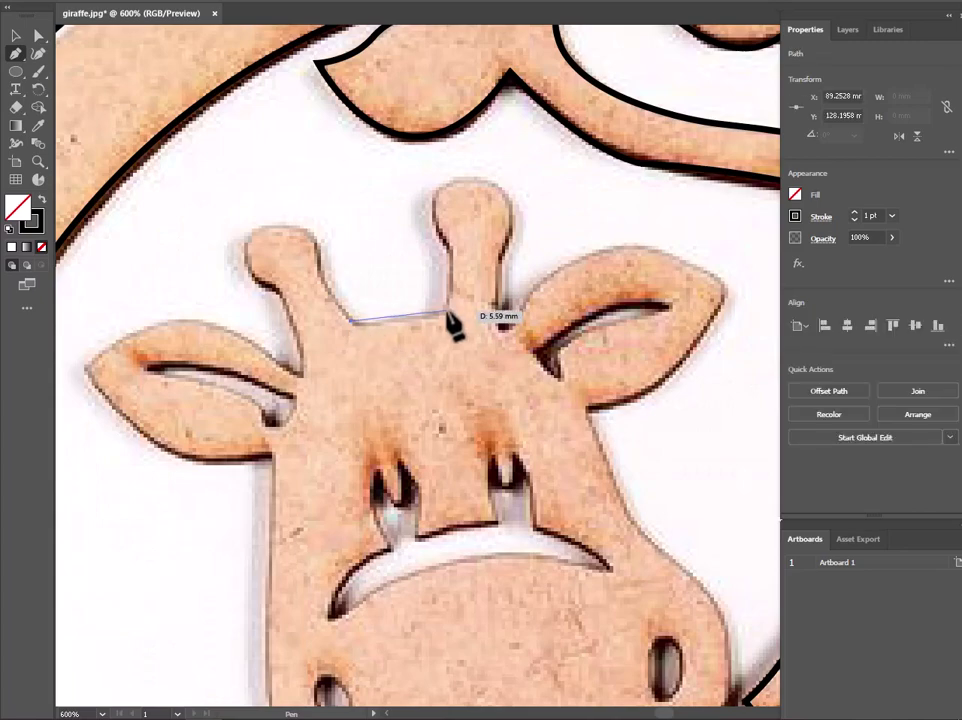
pyautogui.moveTo(478, 297); pyautogui.dragTo(449, 282)
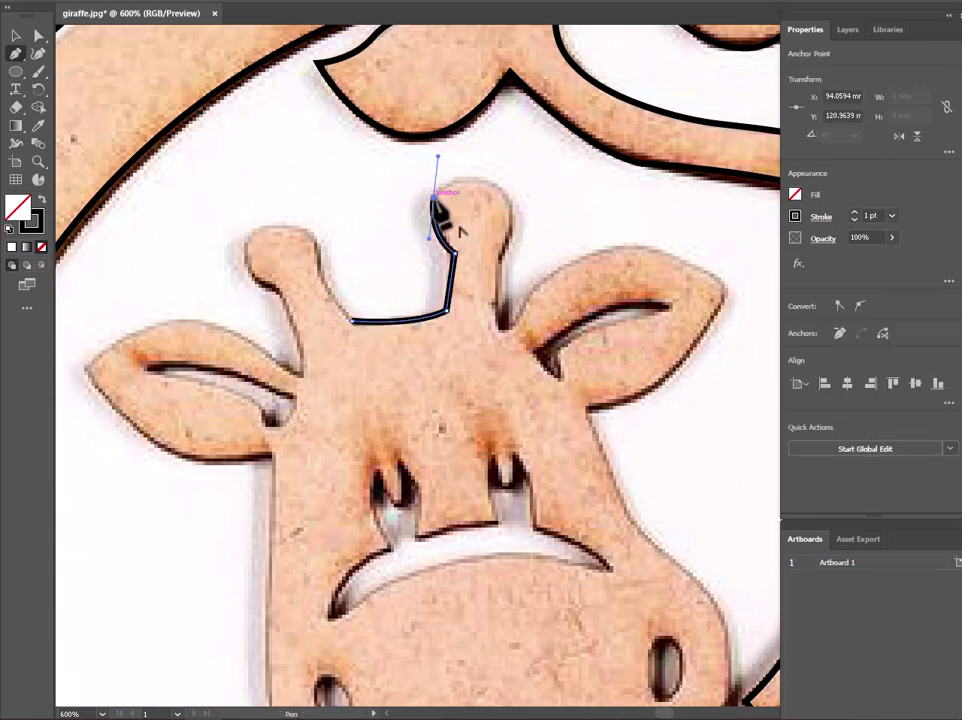
pyautogui.moveTo(510, 205)
pyautogui.mouseDown()
pyautogui.moveTo(527, 230)
pyautogui.moveTo(528, 222)
pyautogui.mouseUp()
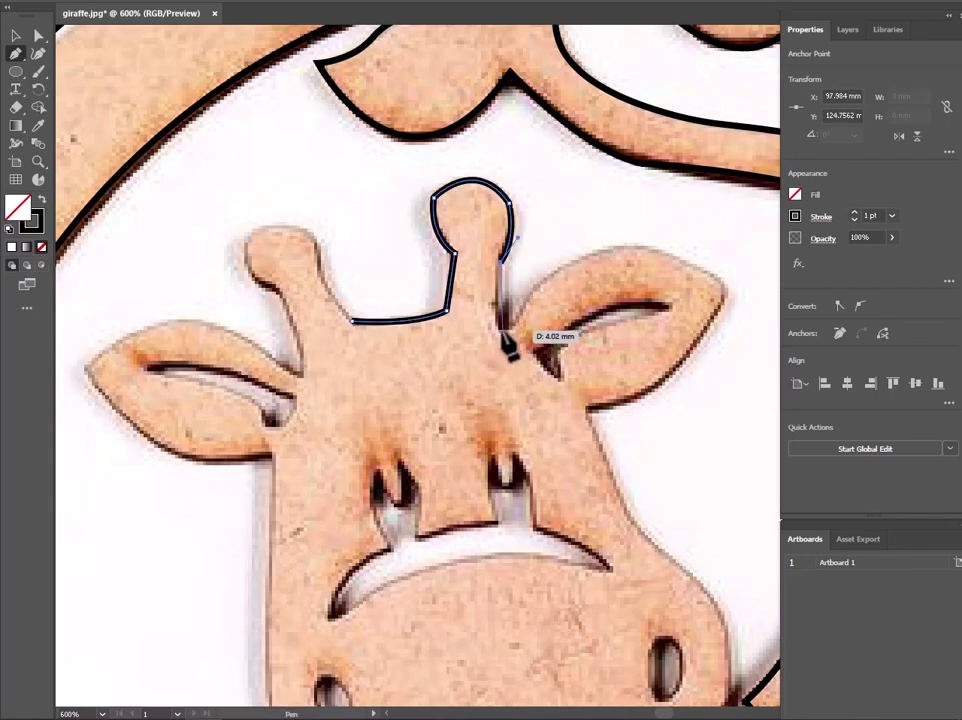
pyautogui.click(500, 327)
pyautogui.moveTo(719, 287); pyautogui.dragTo(838, 392)
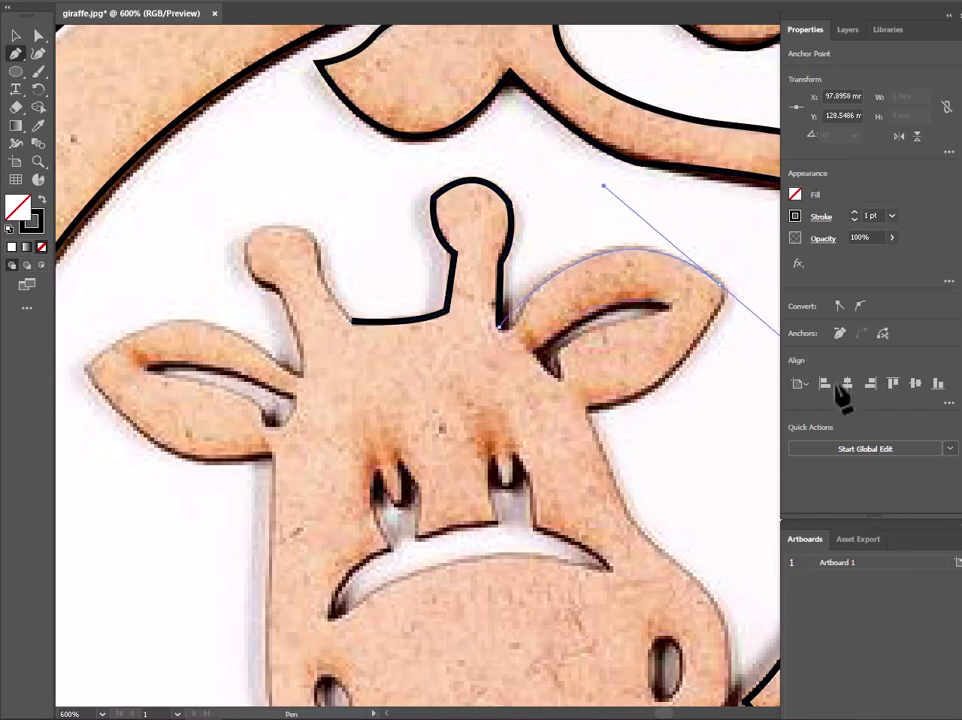
pyautogui.moveTo(589, 411)
pyautogui.mouseDown()
pyautogui.moveTo(438, 470)
pyautogui.moveTo(427, 465)
pyautogui.mouseUp()
# Nudge the horn's lower anchor to fit the wood edge and check the horn's side anchors
pyautogui.click(40, 40)
pyautogui.moveTo(448, 308); pyautogui.dragTo(436, 313)
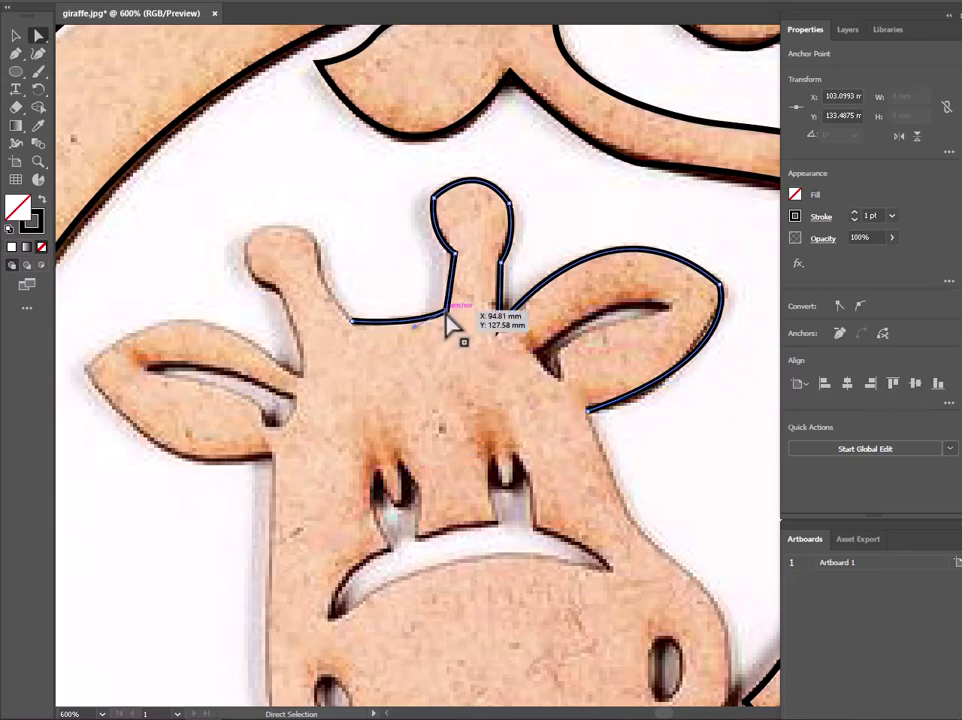
pyautogui.click(453, 257)
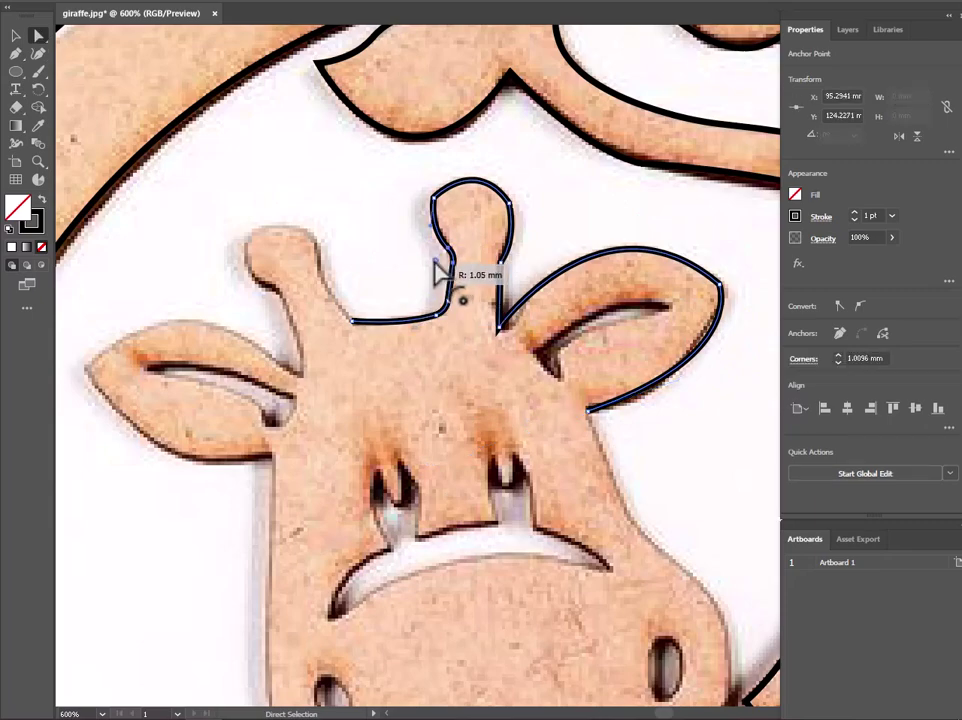
pyautogui.click(438, 204)
pyautogui.click(507, 210)
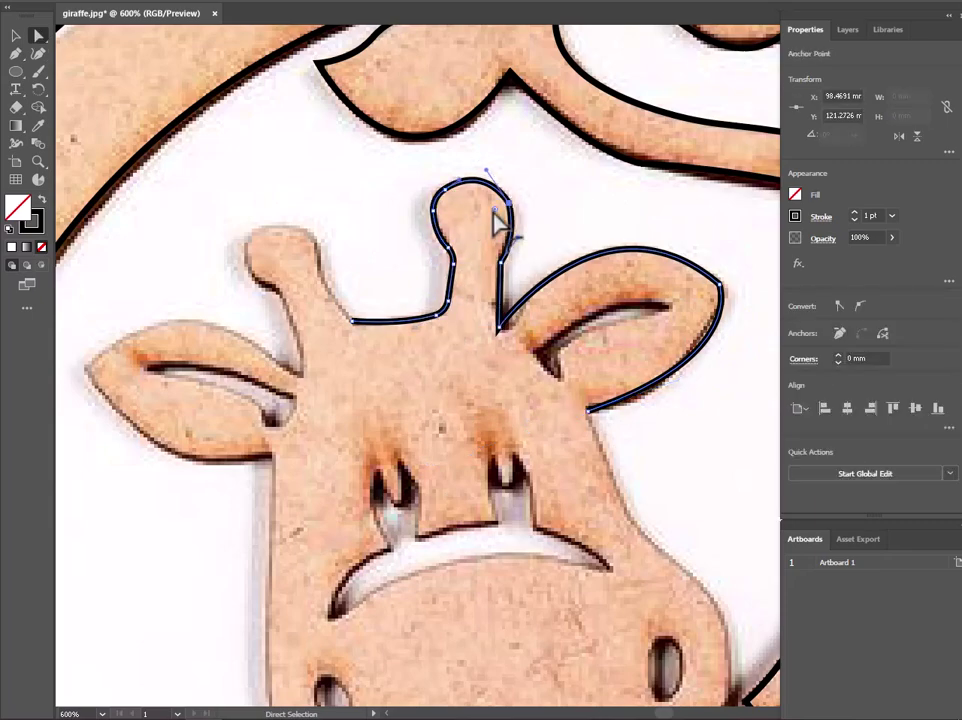
# Reduce the horn–ear junction's corner rounding to about 0.22 mm
pyautogui.click(499, 327)
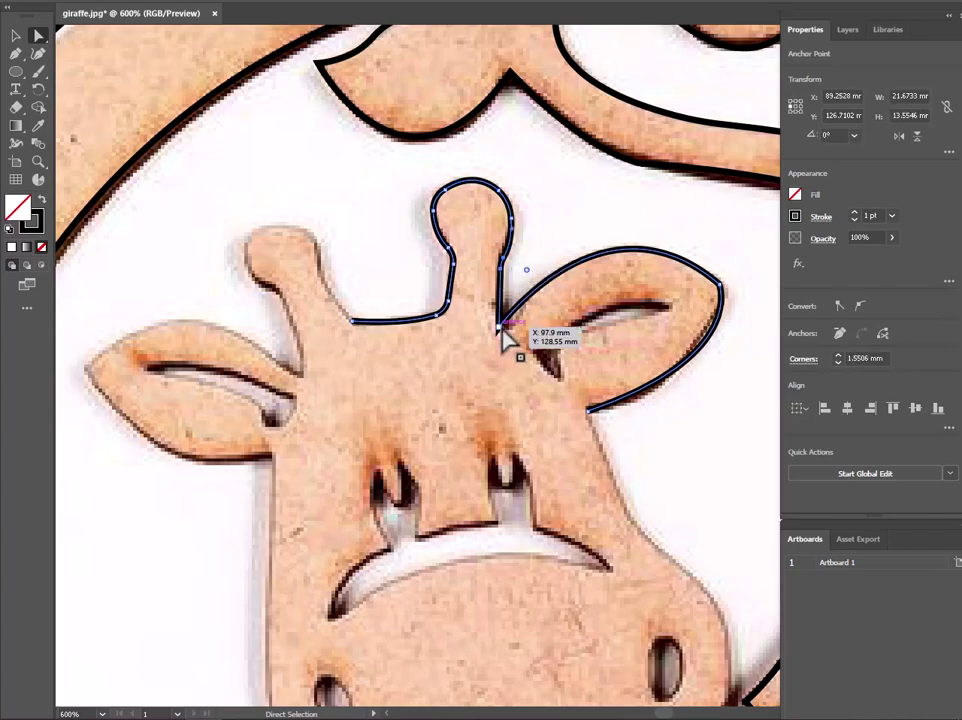
pyautogui.moveTo(526, 269); pyautogui.dragTo(505, 320)
pyautogui.click(691, 376)
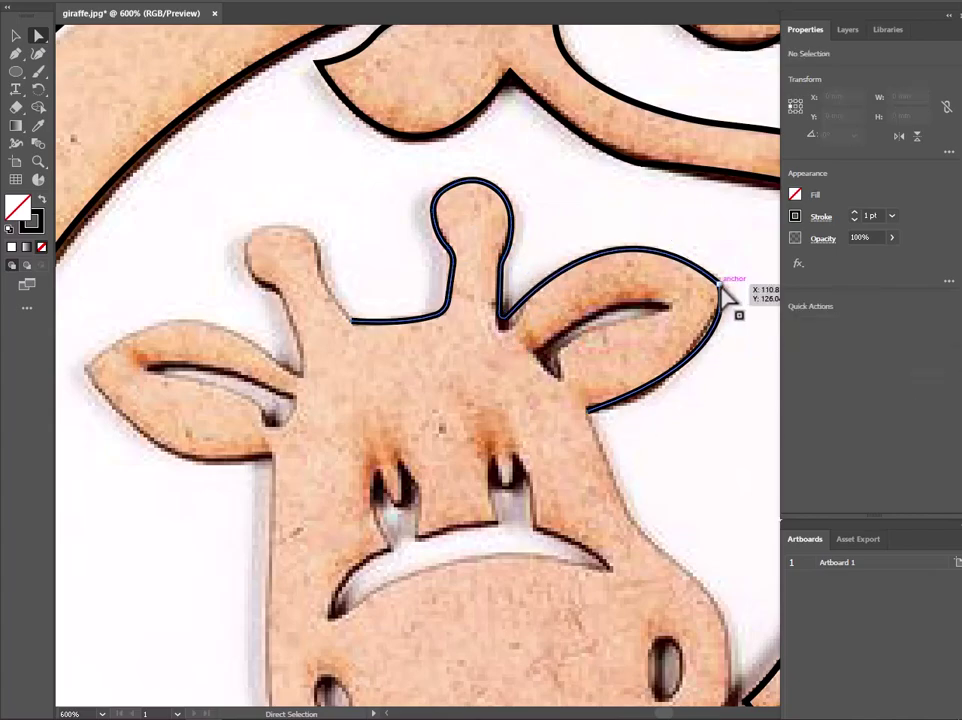
pyautogui.click(717, 284)
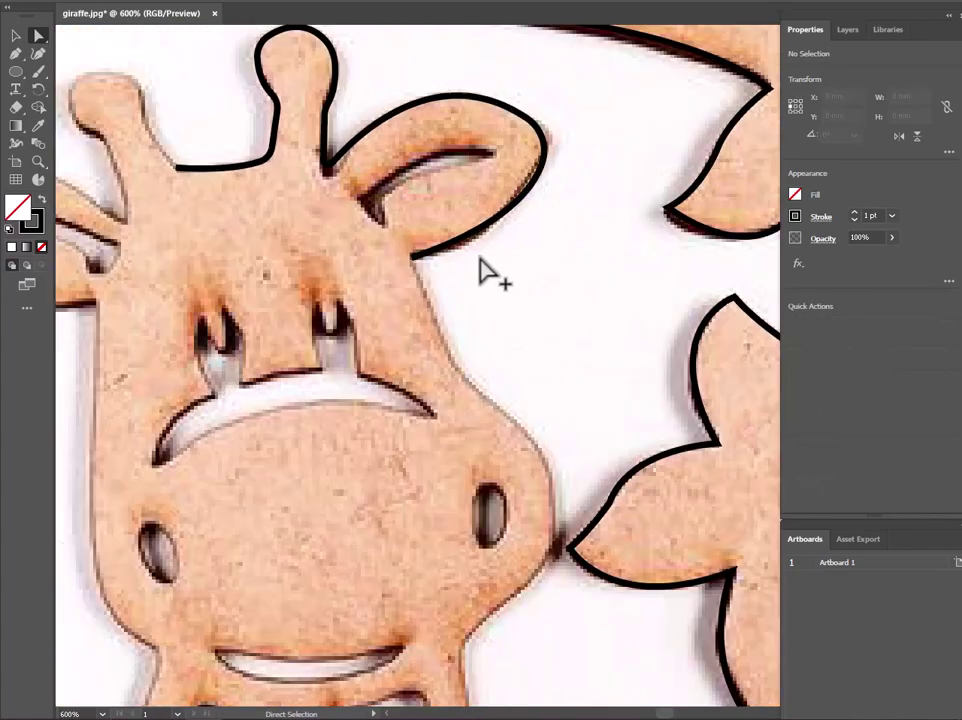
# Trace a first curved outline from the right ear down the cheek to where it meets the jaw
pyautogui.click(410, 258)
pyautogui.click(452, 362)
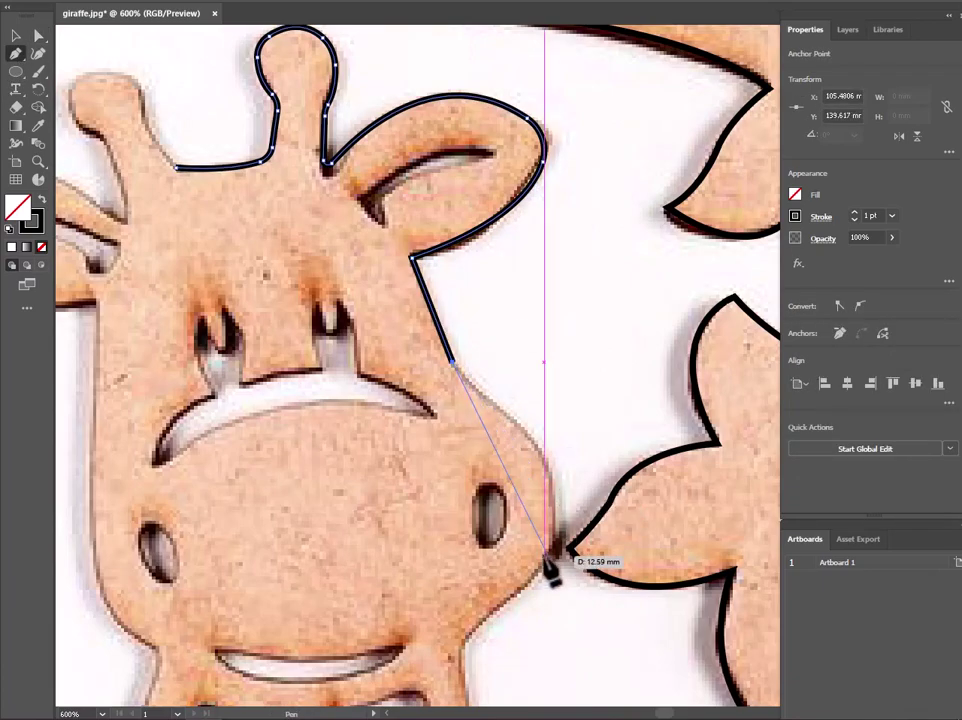
pyautogui.moveTo(553, 548); pyautogui.dragTo(497, 640)
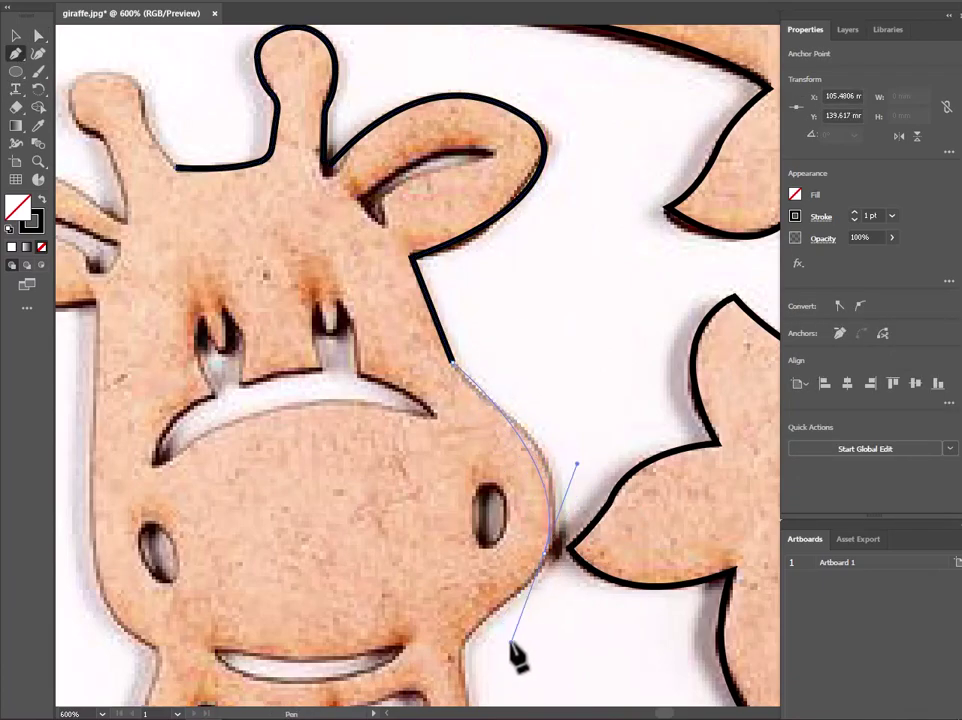
pyautogui.scroll(-3, 540, 470)
pyautogui.scroll(2, 540, 470)
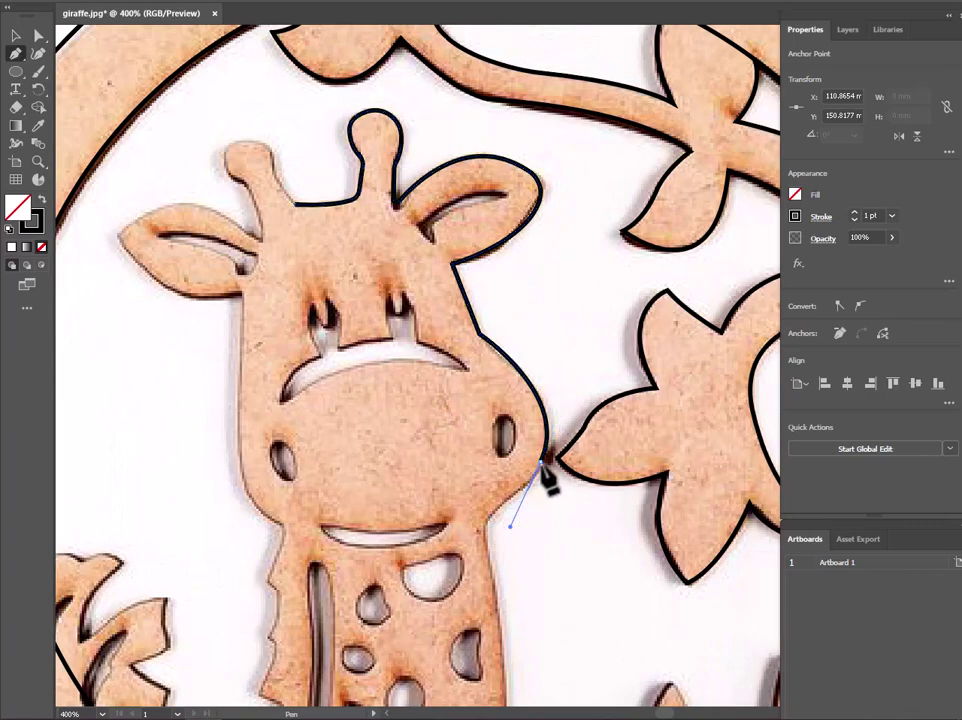
pyautogui.moveTo(541, 467); pyautogui.dragTo(498, 528)
pyautogui.scroll(2, 543, 483)
pyautogui.scroll(-3, 541, 490)
pyautogui.scroll(2, 509, 575)
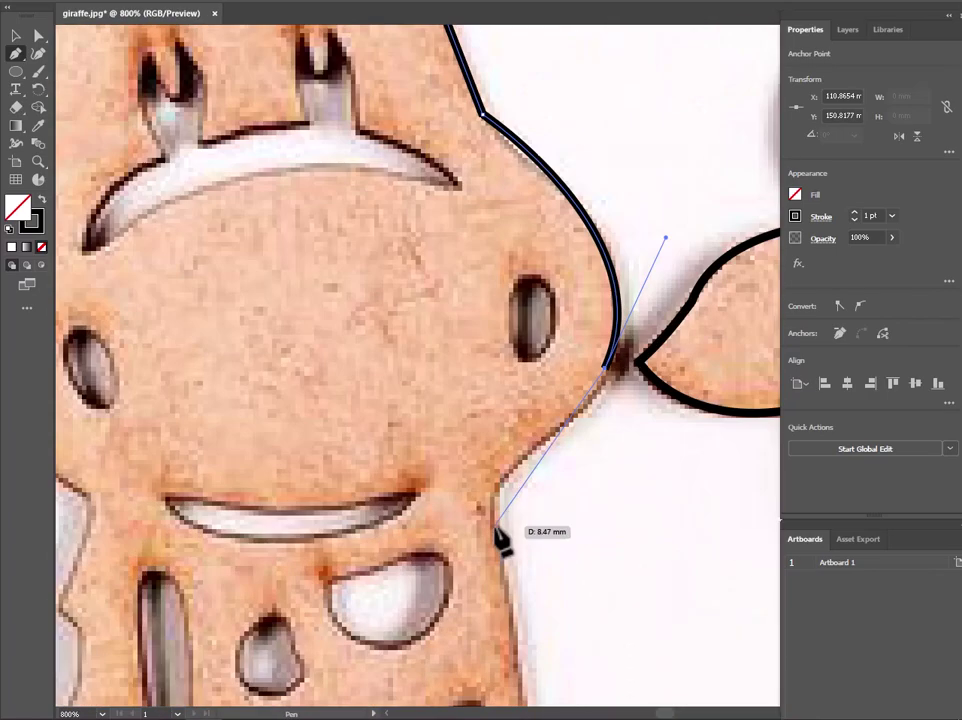
pyautogui.click(497, 488)
pyautogui.moveTo(400, 555); pyautogui.dragTo(580, 440)
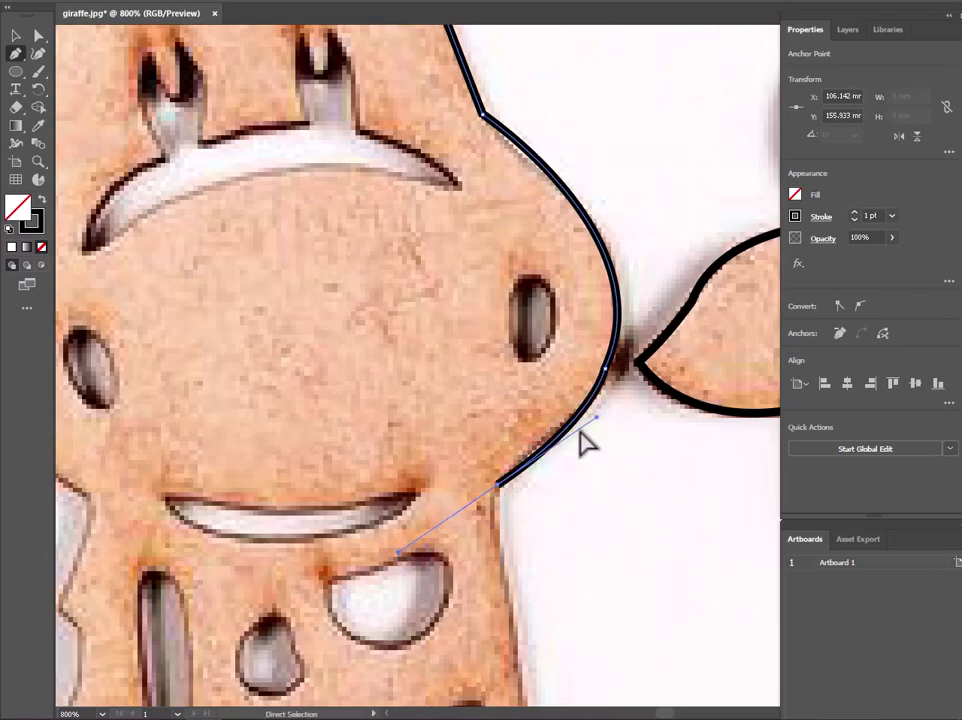
pyautogui.moveTo(616, 397); pyautogui.dragTo(455, 522)
pyautogui.scroll(-1, 616, 400)
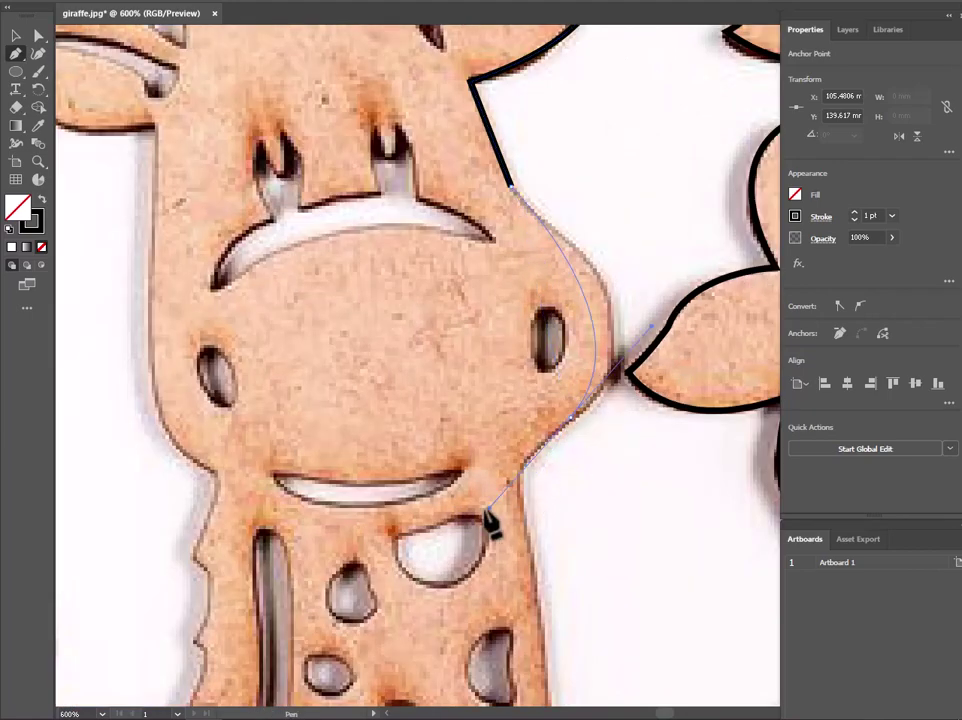
# Retrace the cheek from the ear tip to the jaw, undoing one badly fitted segment
pyautogui.keyDown('ctrl'); pyautogui.click(502, 393); pyautogui.keyUp('ctrl')
pyautogui.moveTo(470, 80); pyautogui.dragTo(520, 208)
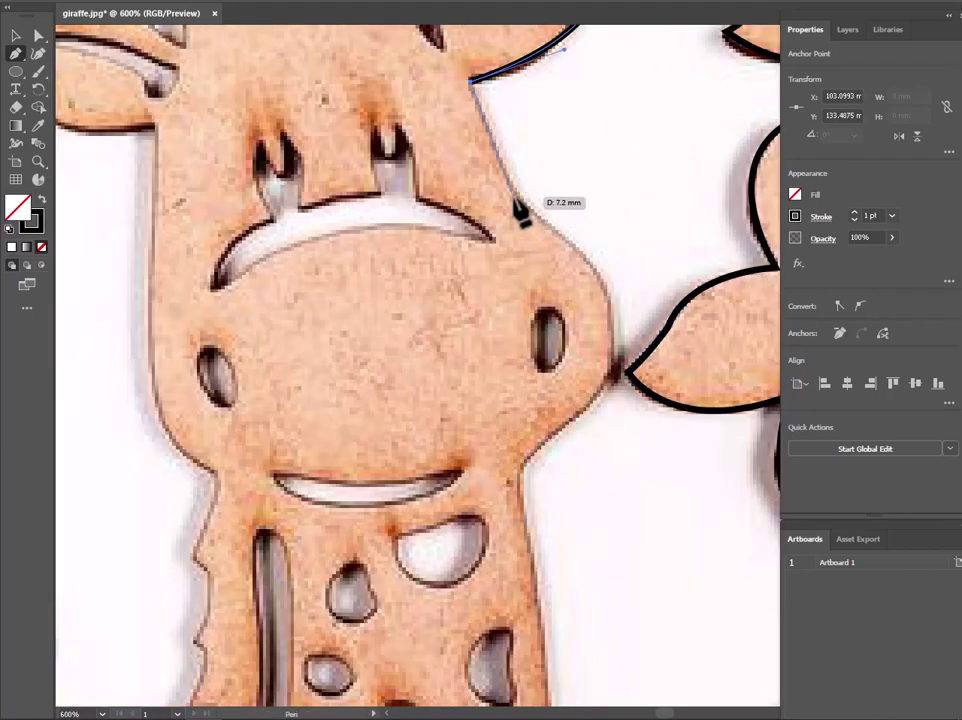
pyautogui.click(600, 275)
pyautogui.moveTo(666, 332); pyautogui.dragTo(731, 397)
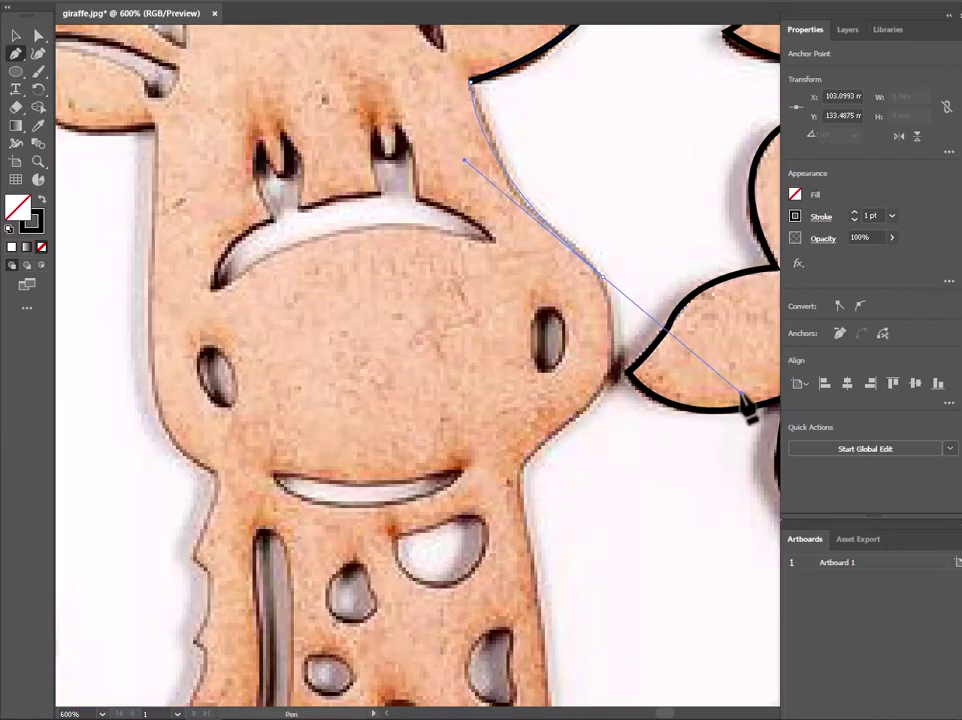
pyautogui.hotkey('ctrl', 'z')
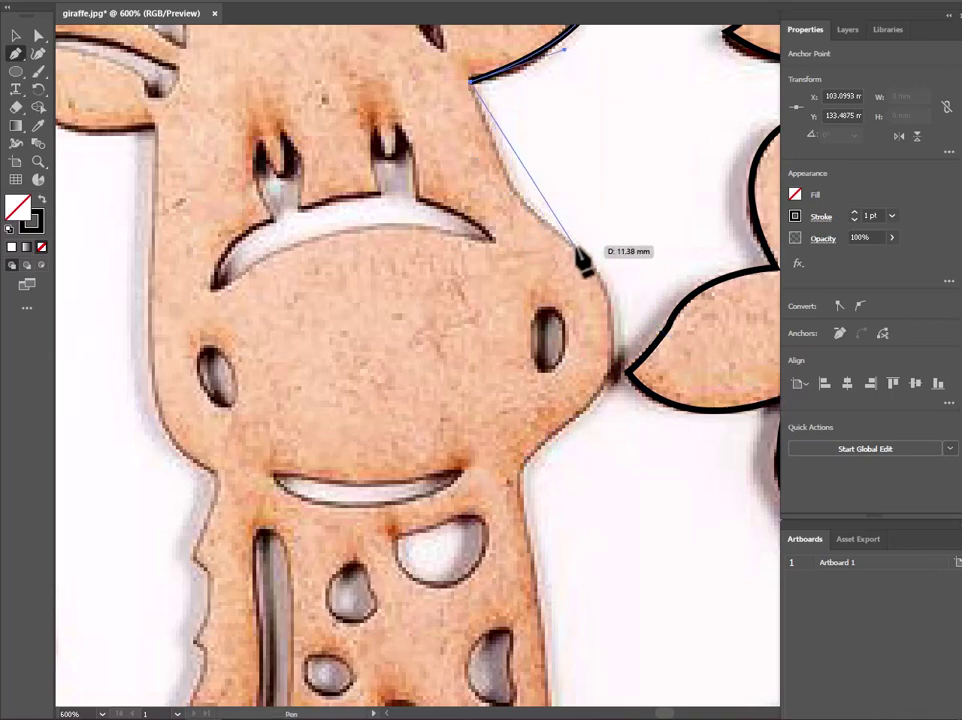
pyautogui.moveTo(577, 248); pyautogui.dragTo(658, 293)
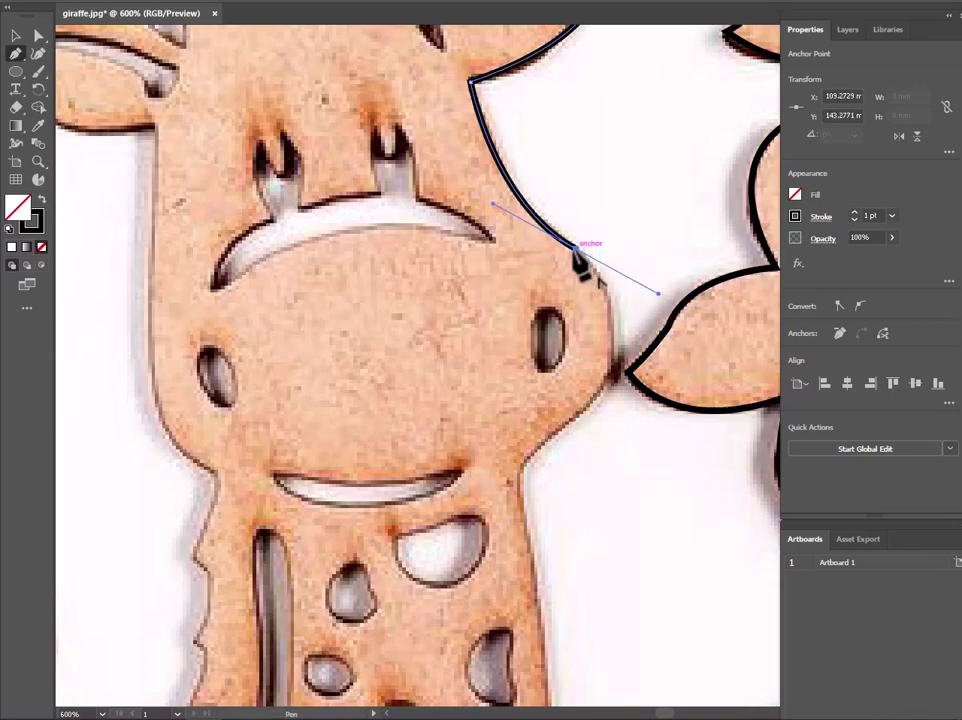
pyautogui.moveTo(592, 402); pyautogui.dragTo(576, 414)
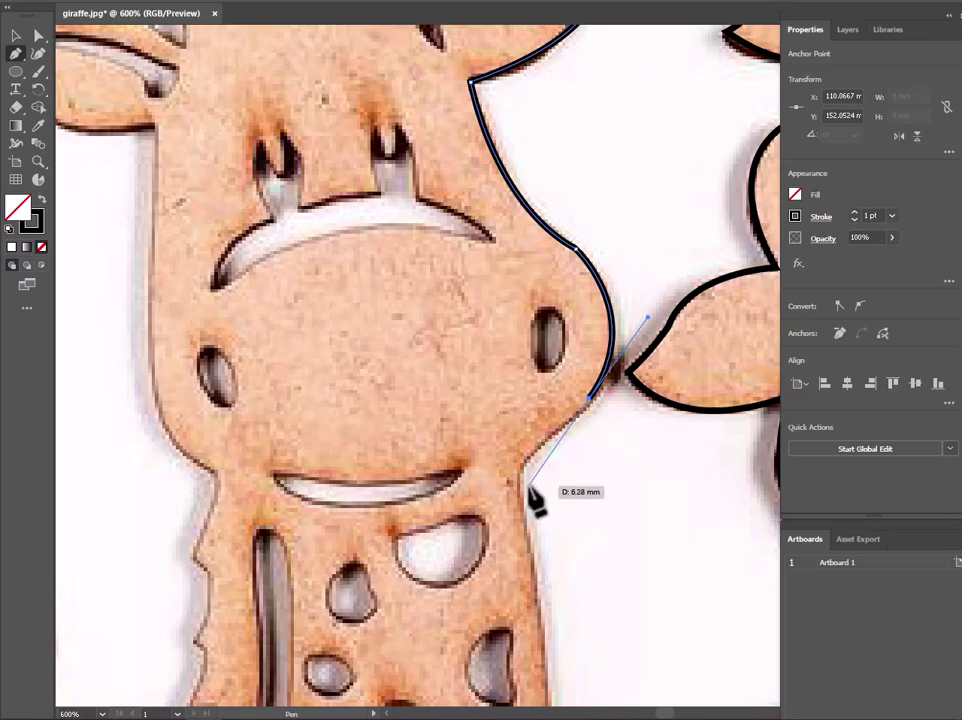
pyautogui.moveTo(522, 466); pyautogui.dragTo(500, 488)
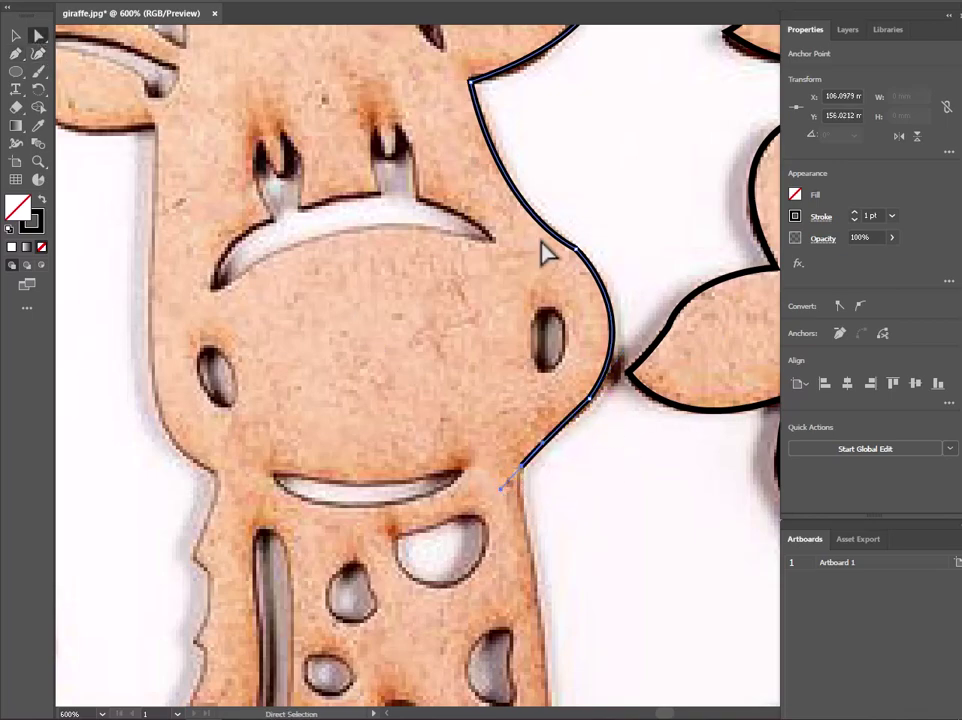
# Fine-tune the cheek anchors, then extend the outline to the neck's bottom at the inner ring
pyautogui.moveTo(569, 272); pyautogui.dragTo(522, 354)
pyautogui.click(583, 395)
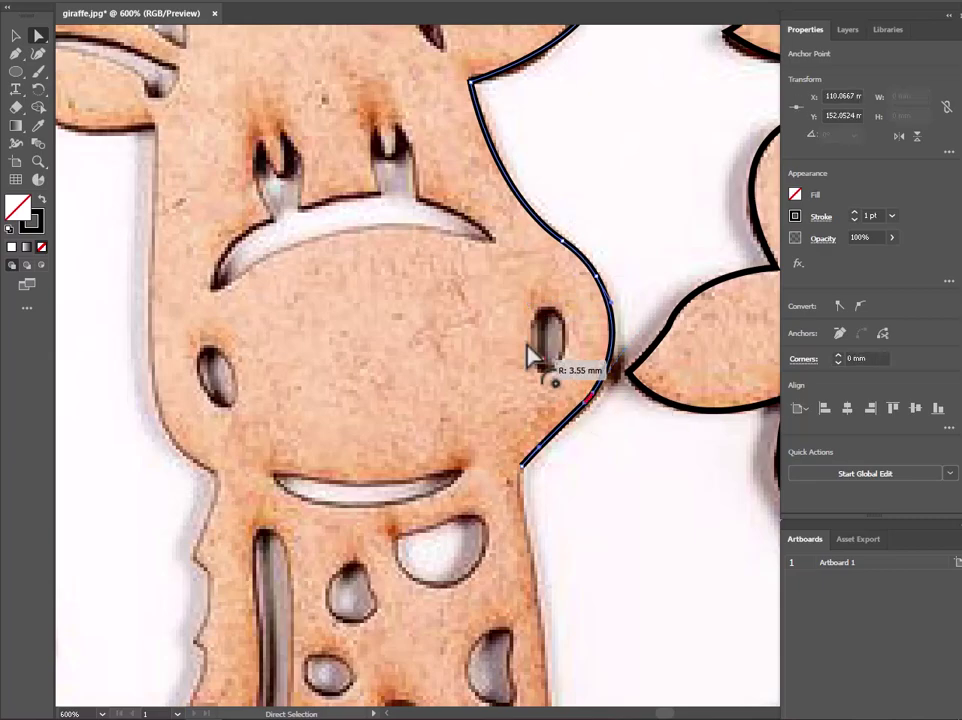
pyautogui.click(16, 53)
pyautogui.scroll(-5, 530, 477)
pyautogui.scroll(4, 575, 603)
pyautogui.moveTo(570, 598); pyautogui.dragTo(548, 623)
# Curve the outline along the ground bump beside the neck base
pyautogui.scroll(2, 580, 612)
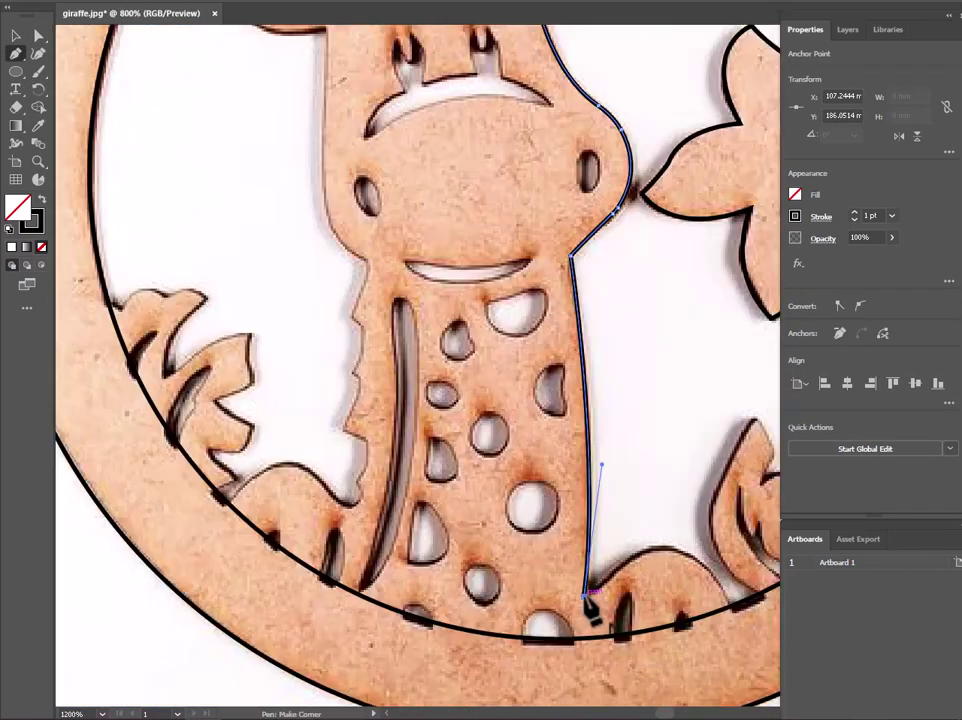
pyautogui.scroll(-2, 620, 590)
pyautogui.scroll(-2, 600, 560)
pyautogui.moveTo(525, 512); pyautogui.dragTo(535, 552)
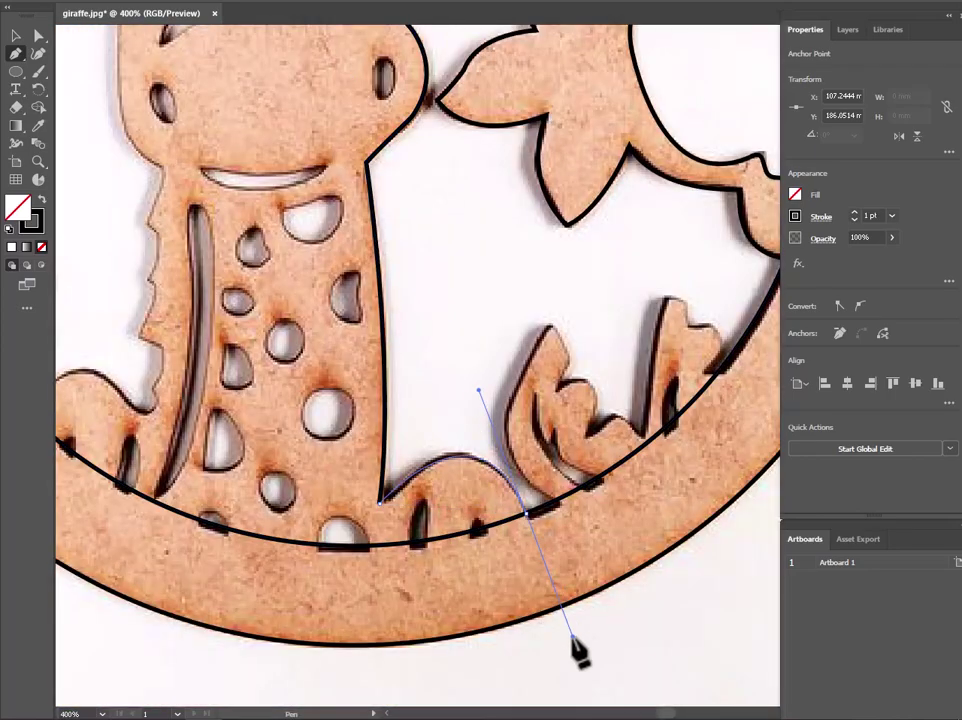
pyautogui.moveTo(572, 638); pyautogui.dragTo(572, 636)
# Round the corners at the neck base and where cheek meets neck, then deselect
pyautogui.click(380, 505)
pyautogui.scroll(2, 378, 505)
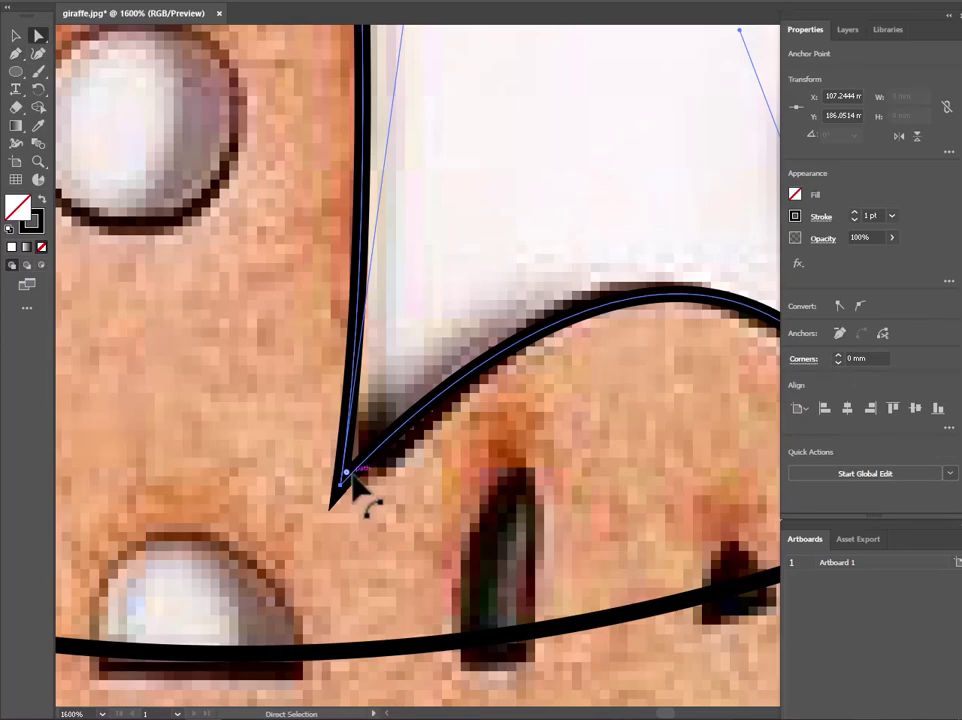
pyautogui.moveTo(369, 500); pyautogui.dragTo(382, 483)
pyautogui.scroll(-3, 382, 483)
pyautogui.scroll(2, 318, 143)
pyautogui.moveTo(481, 438); pyautogui.dragTo(490, 430)
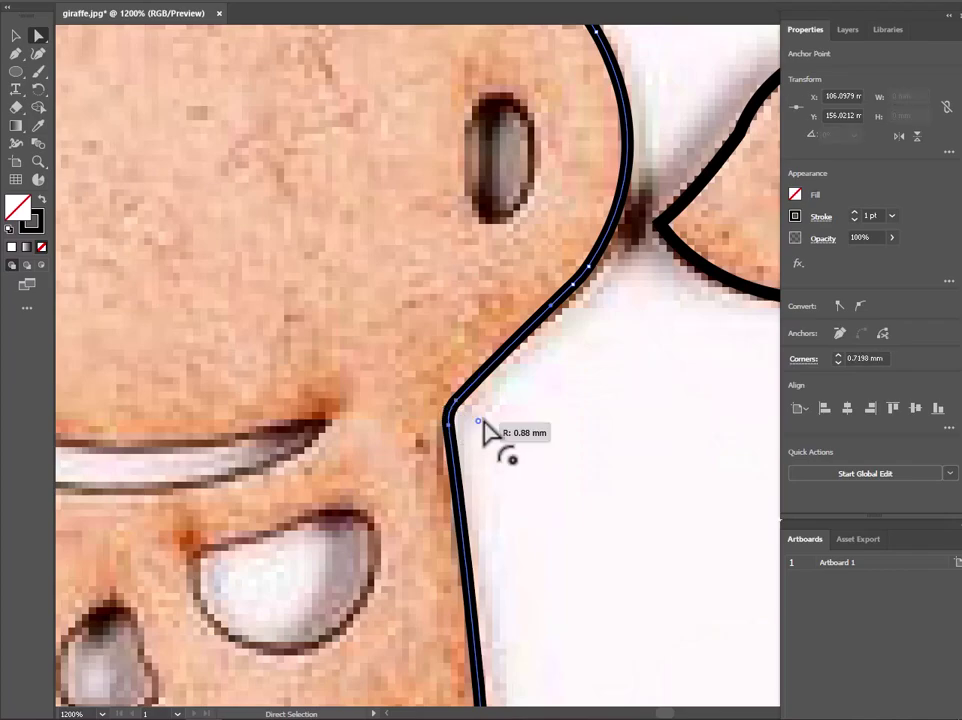
pyautogui.click(500, 445)
pyautogui.scroll(-3, 517, 477)
pyautogui.scroll(1, 352, 270)
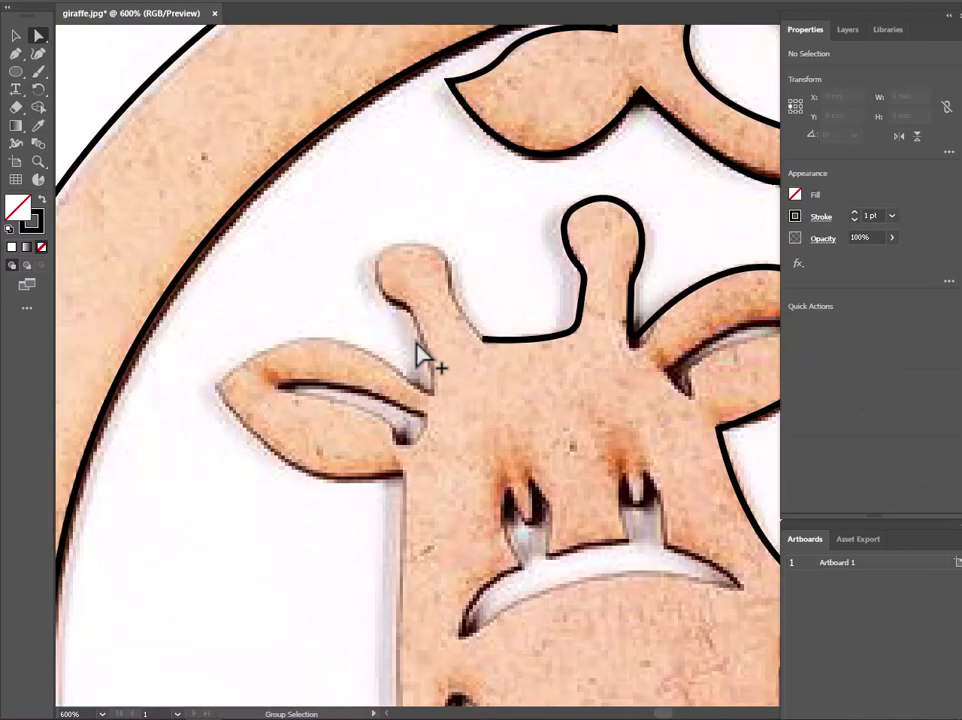
pyautogui.scroll(1, 423, 361)
# Continue the outline from the horns over the left horn's tip and around the left ear's top and bottom
pyautogui.click(16, 52)
pyautogui.click(507, 342)
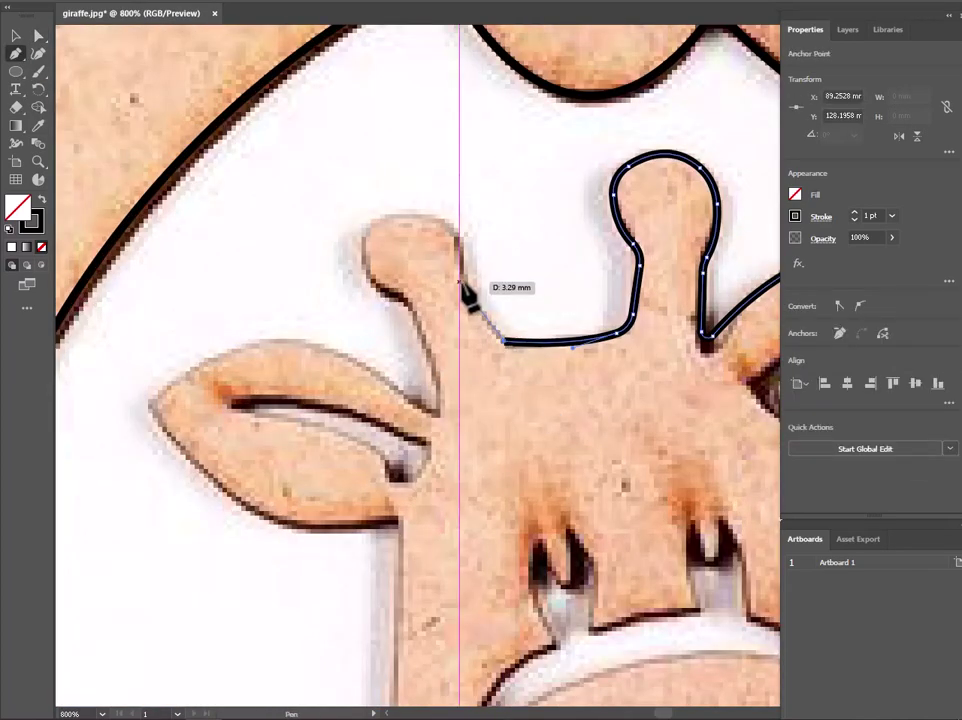
pyautogui.moveTo(403, 213); pyautogui.dragTo(331, 229)
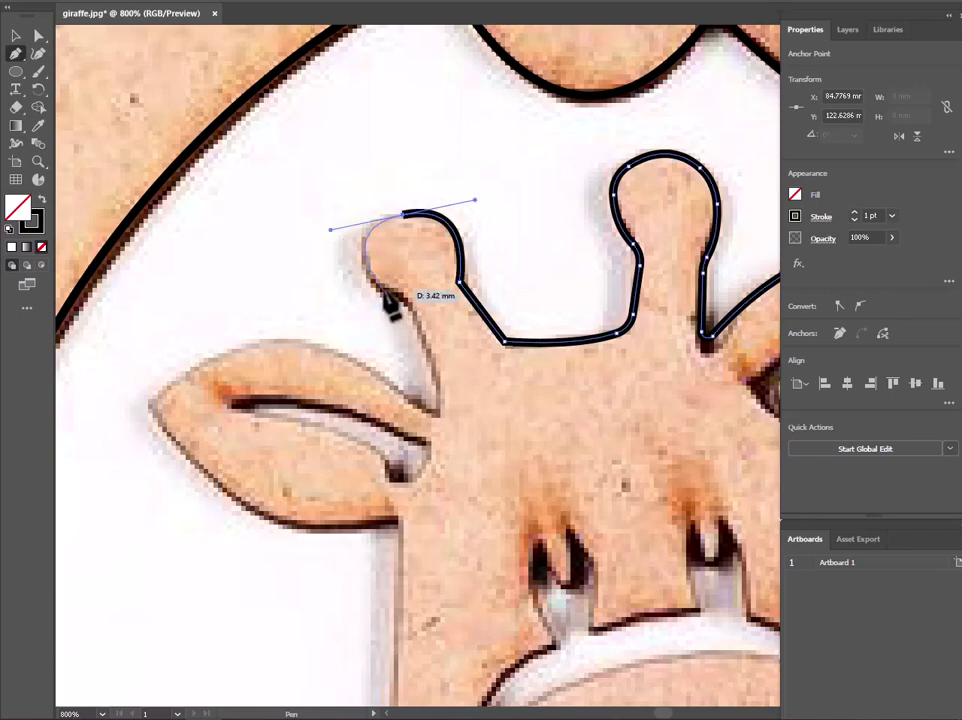
pyautogui.moveTo(382, 290); pyautogui.dragTo(406, 300)
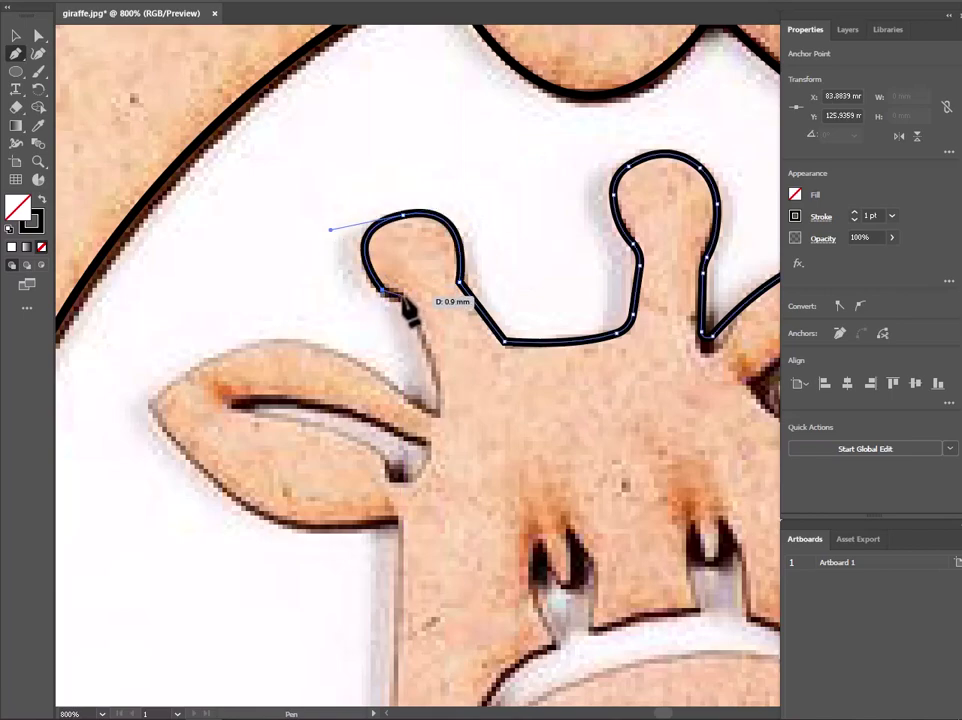
pyautogui.moveTo(439, 411); pyautogui.dragTo(441, 520)
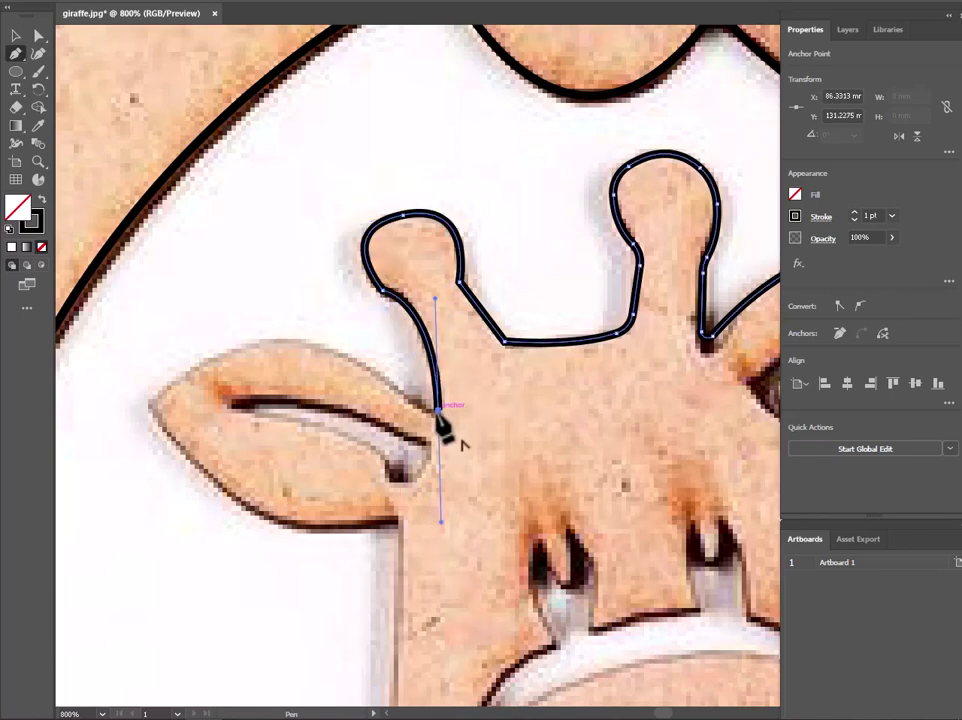
pyautogui.scroll(-1, 150, 400)
pyautogui.moveTo(155, 404); pyautogui.dragTo(318, 508)
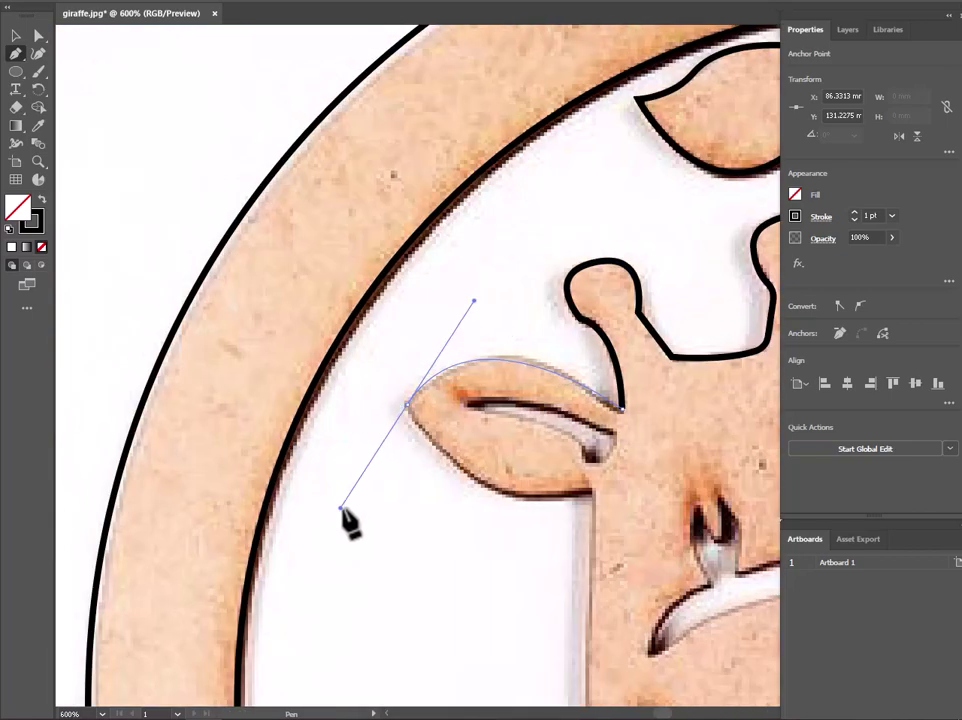
pyautogui.moveTo(591, 491); pyautogui.dragTo(655, 482)
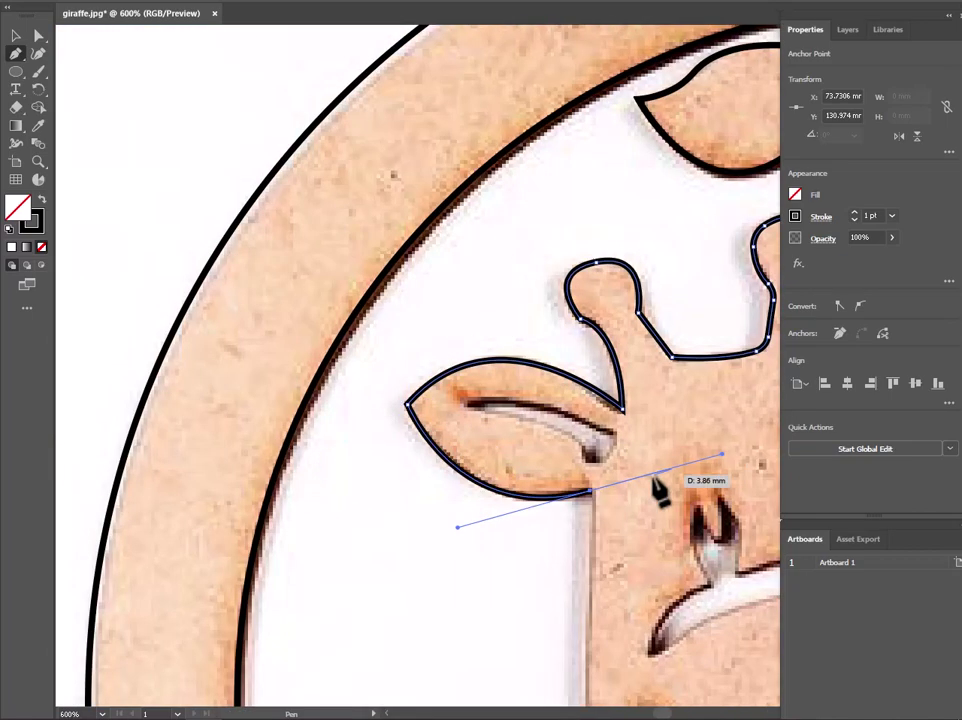
# Inspect the horn, ear-join and ear-tip anchors of the existing outline
pyautogui.scroll(1, 678, 311)
pyautogui.click(39, 36)
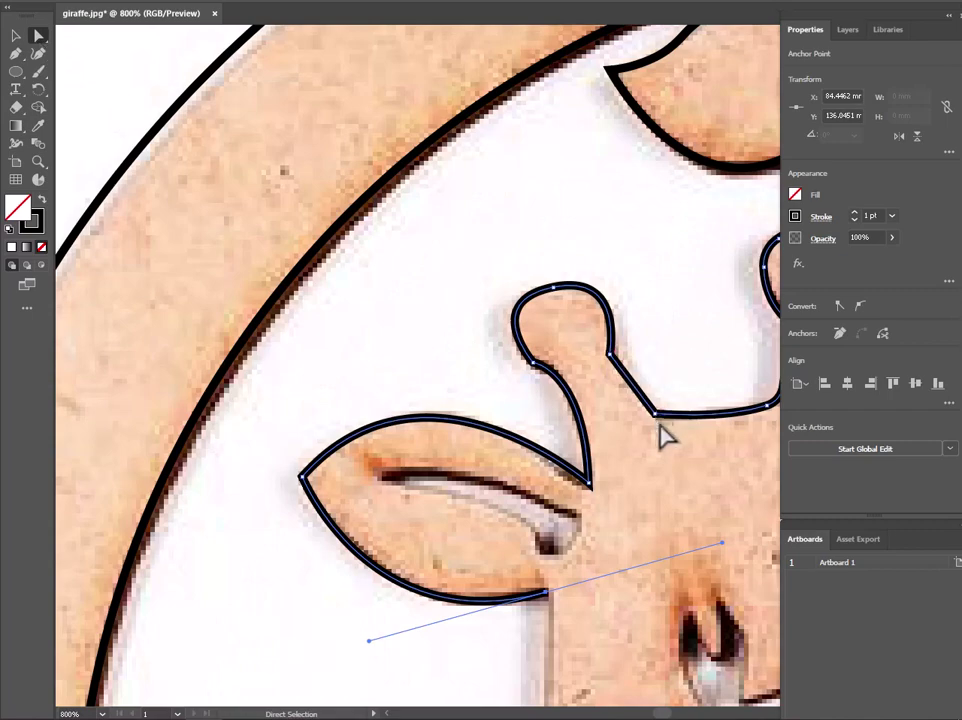
pyautogui.click(533, 368)
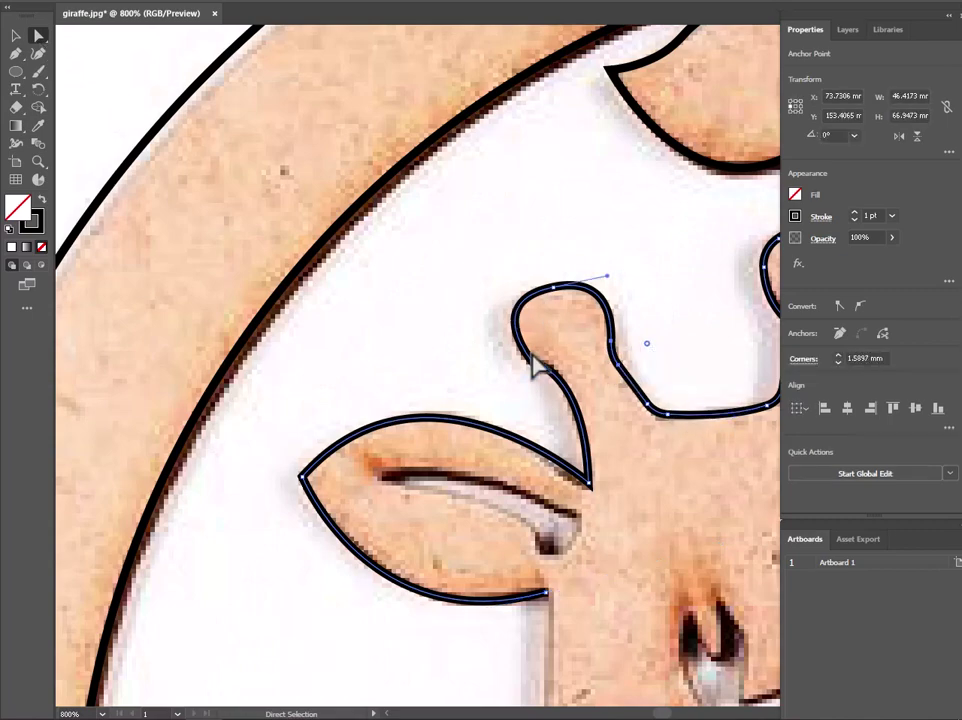
pyautogui.click(588, 482)
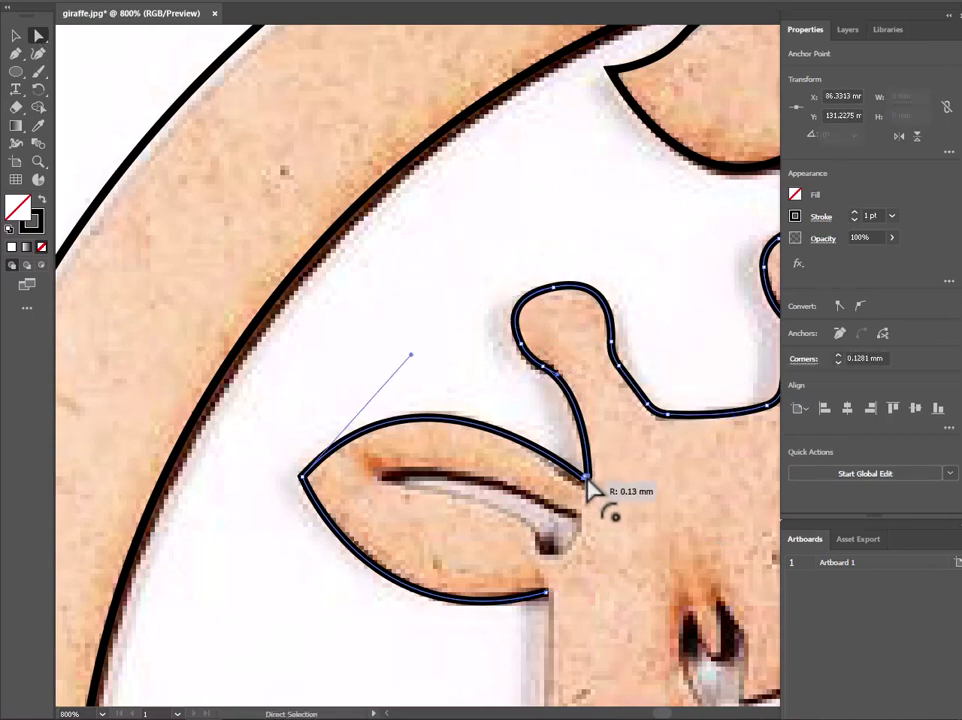
pyautogui.click(613, 541)
pyautogui.click(302, 477)
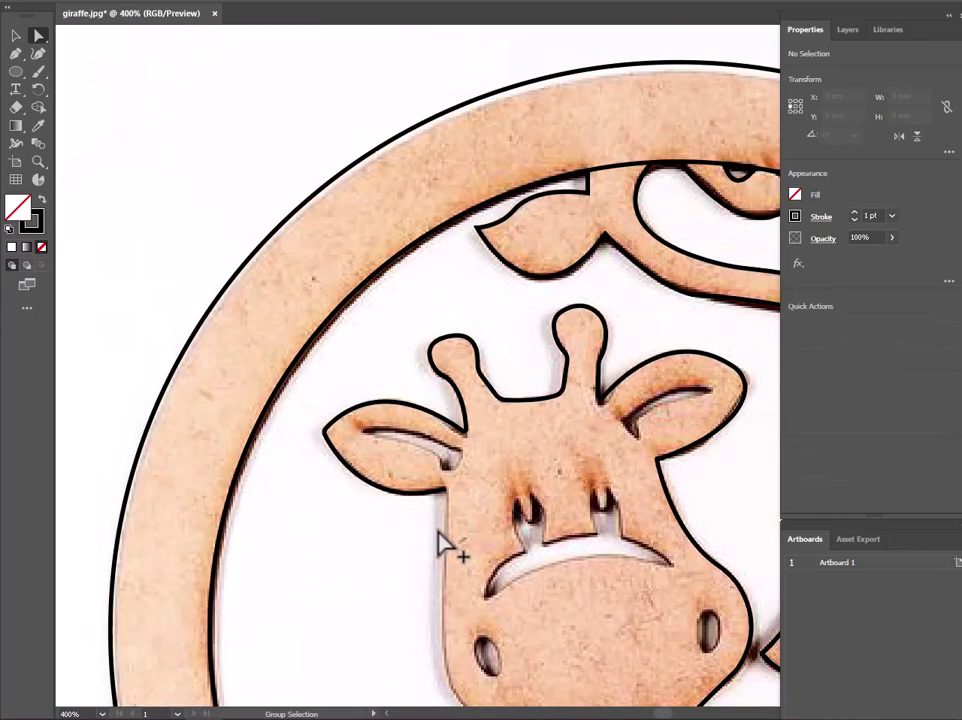
# Draw a new closed path around the left ear's inner slot
pyautogui.click(19, 57)
pyautogui.click(285, 332)
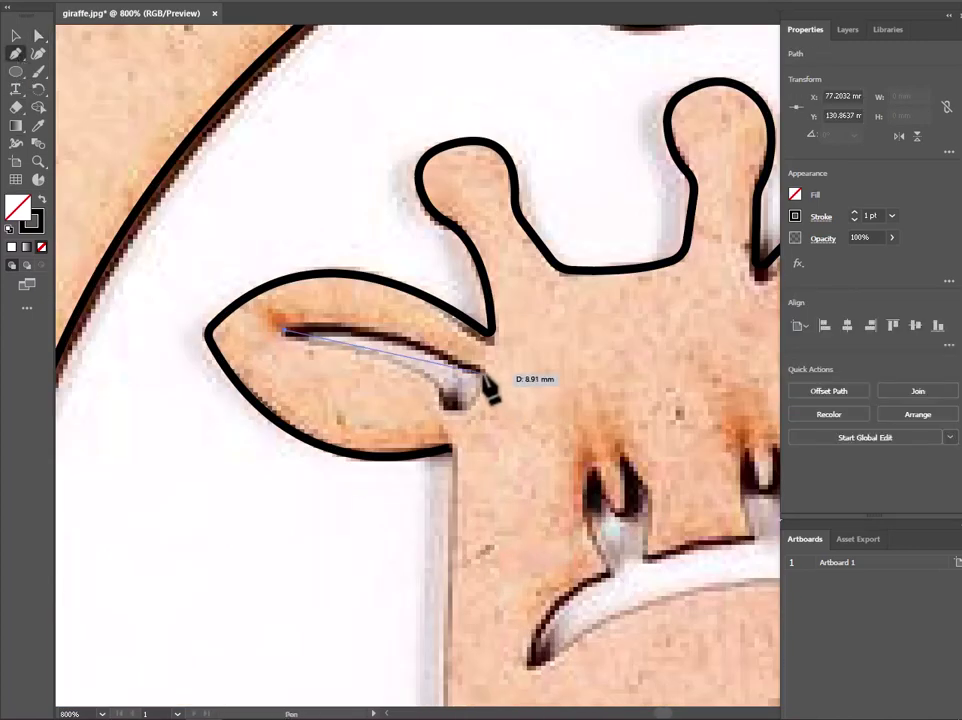
pyautogui.moveTo(561, 423); pyautogui.dragTo(573, 422)
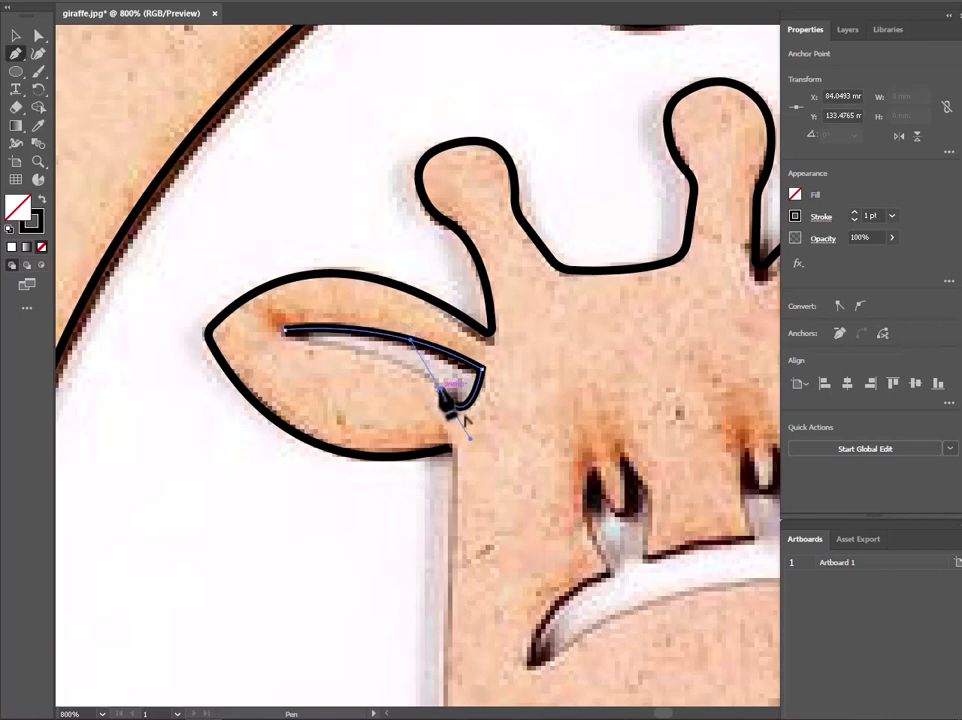
pyautogui.moveTo(285, 332); pyautogui.dragTo(180, 348)
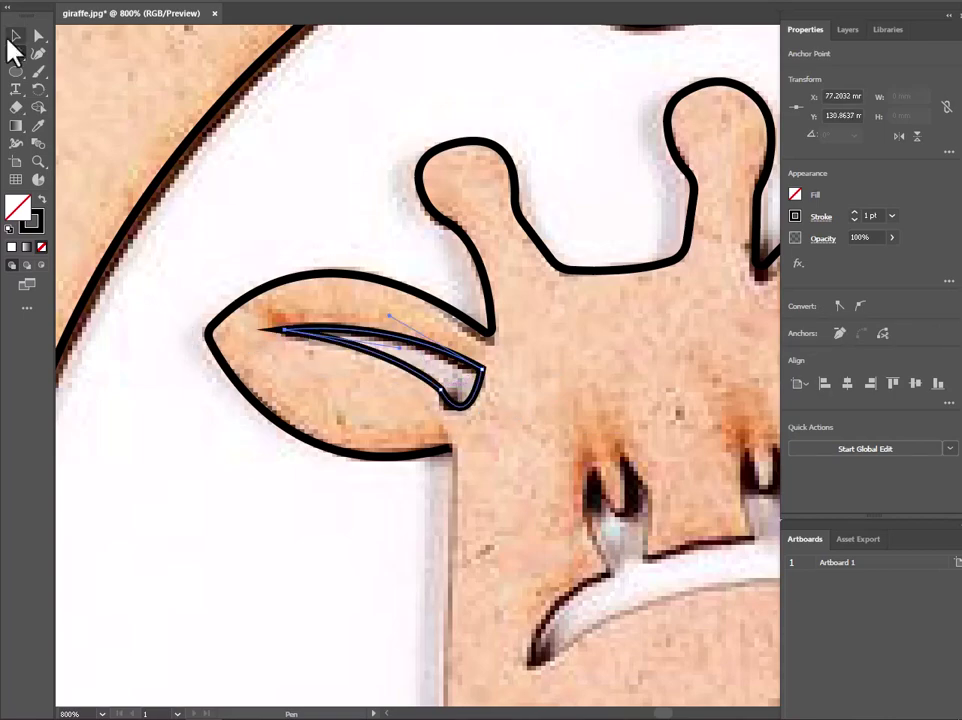
# Nudge the slot's start anchor and reshape its lower curve to hug the cutout
pyautogui.click(38, 35)
pyautogui.moveTo(287, 332); pyautogui.dragTo(295, 330)
pyautogui.click(440, 392)
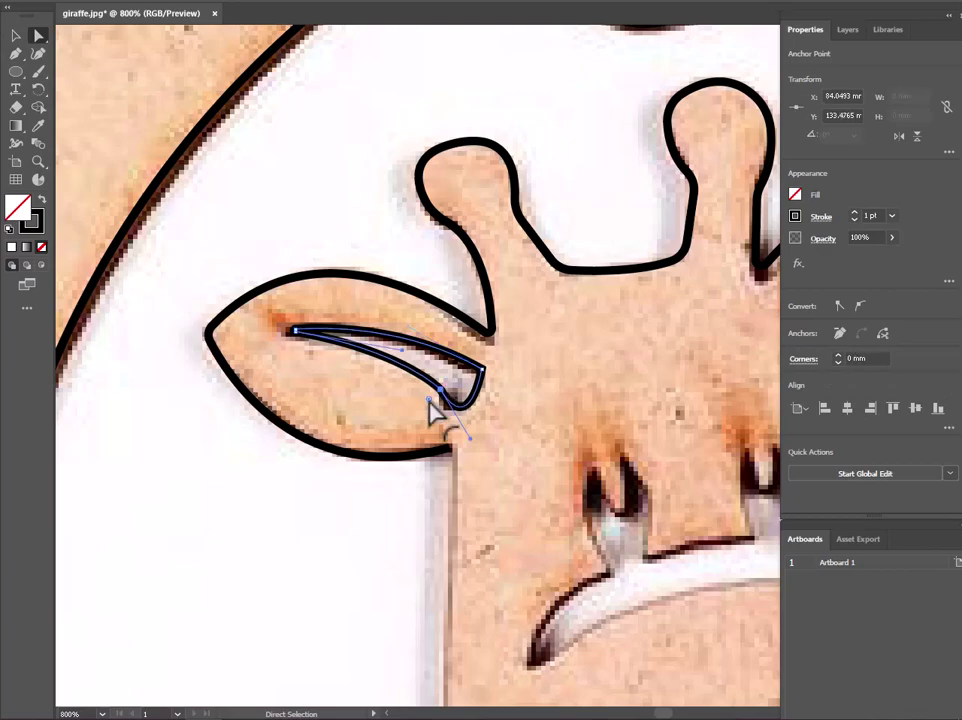
pyautogui.moveTo(432, 410); pyautogui.dragTo(386, 425)
pyautogui.click(490, 408)
pyautogui.click(503, 425)
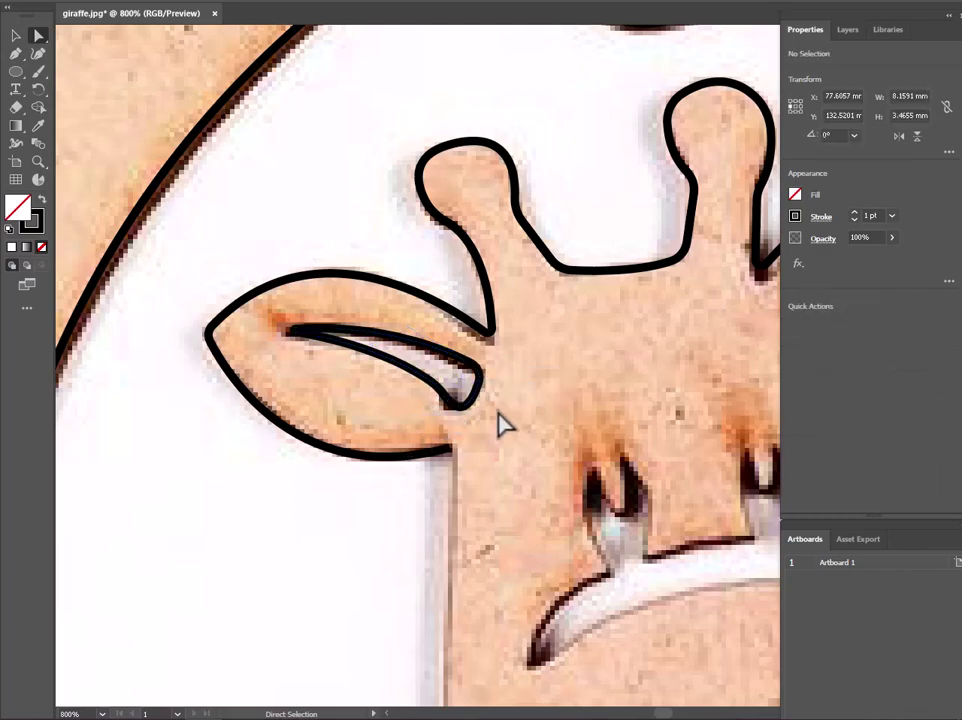
pyautogui.scroll(-2, 503, 425)
# Continue the outline from beneath the left ear down the upper neck, redoing one misplaced curve
pyautogui.scroll(3, 490, 380)
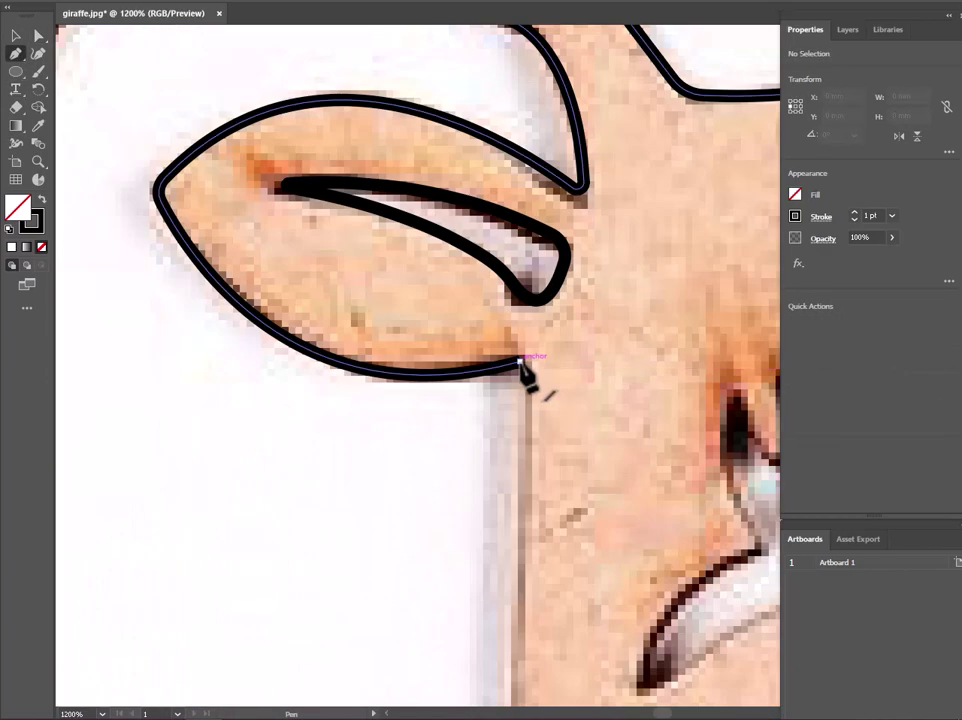
pyautogui.click(516, 370)
pyautogui.scroll(-2, 524, 376)
pyautogui.moveTo(549, 529)
pyautogui.mouseDown()
pyautogui.moveTo(660, 563)
pyautogui.moveTo(659, 543)
pyautogui.mouseUp()
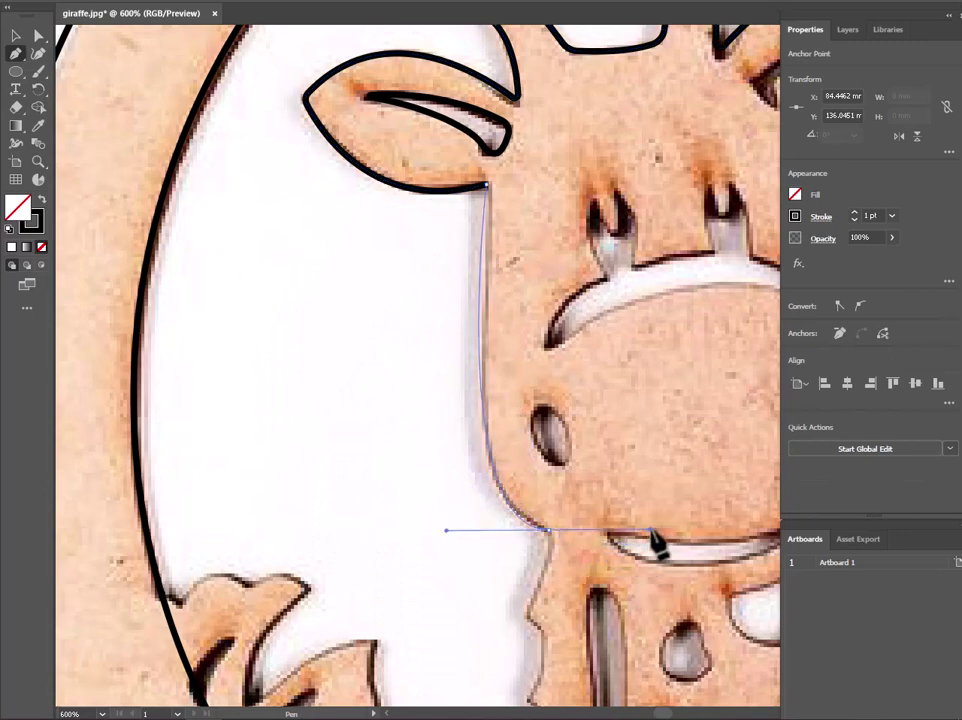
pyautogui.hotkey('ctrl', 'z')
pyautogui.click(484, 421)
pyautogui.moveTo(552, 537); pyautogui.dragTo(632, 578)
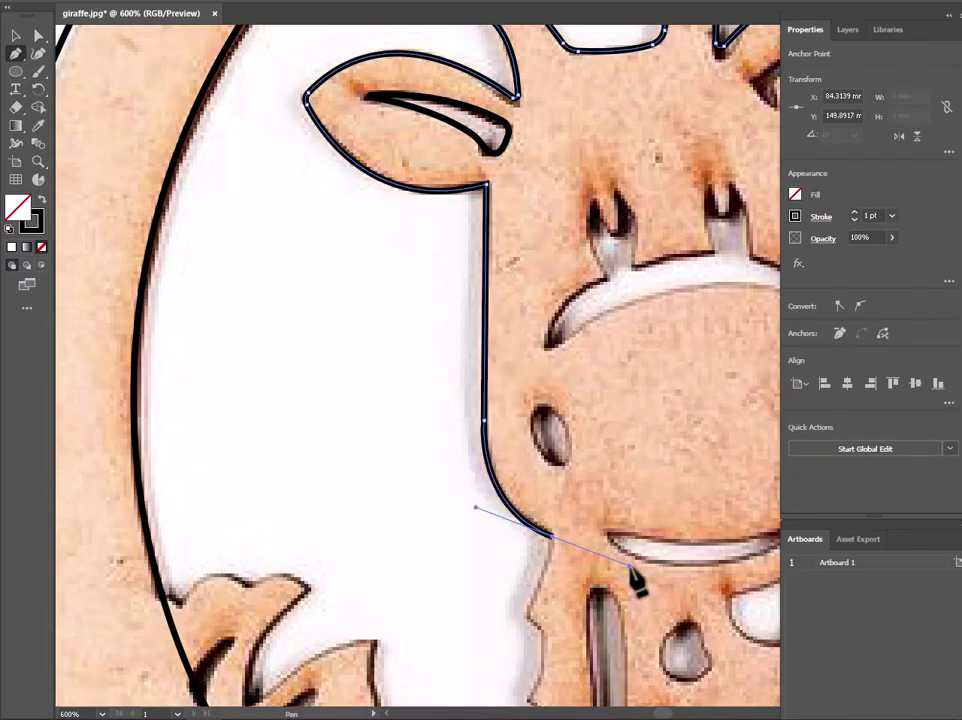
pyautogui.moveTo(535, 625); pyautogui.dragTo(576, 642)
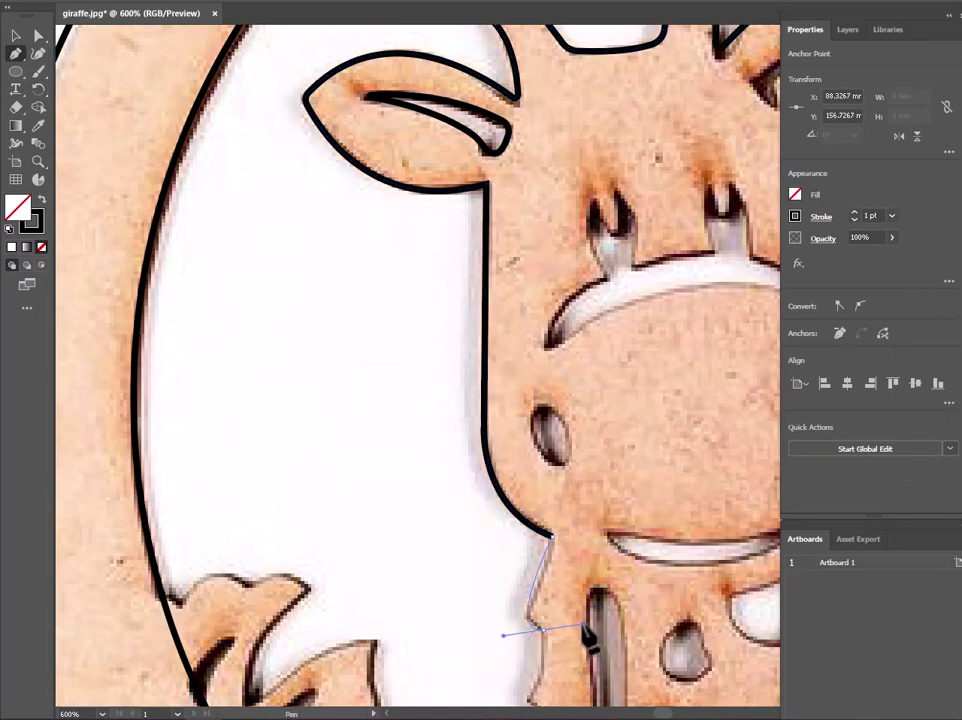
pyautogui.scroll(-3, 569, 622)
pyautogui.scroll(3, 560, 560)
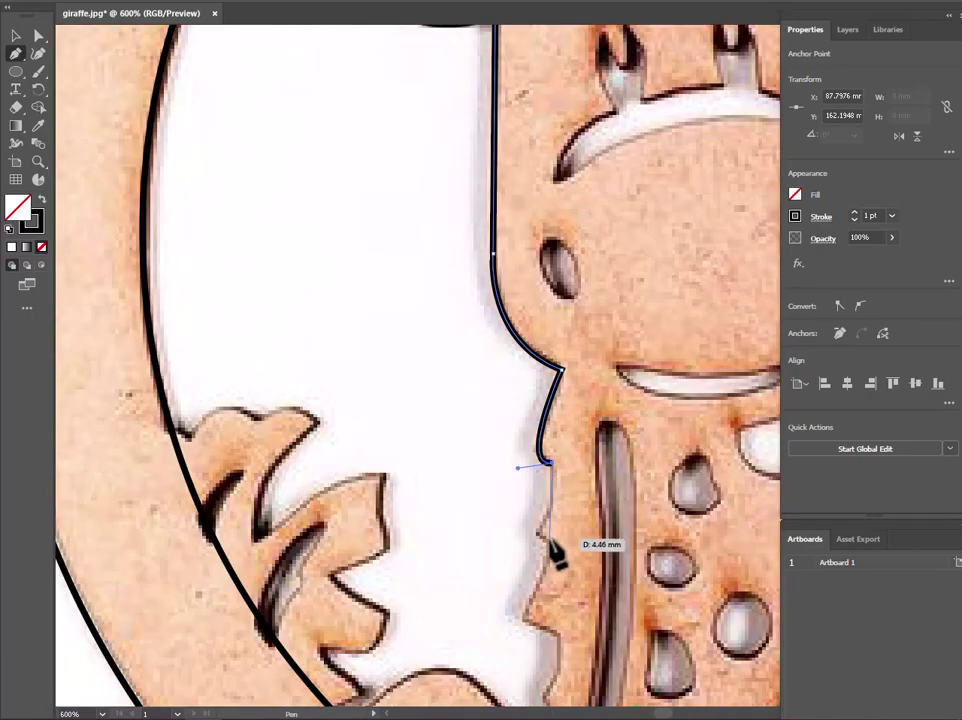
# Follow the notched neck edge down and across to the leaves
pyautogui.moveTo(548, 541); pyautogui.dragTo(566, 553)
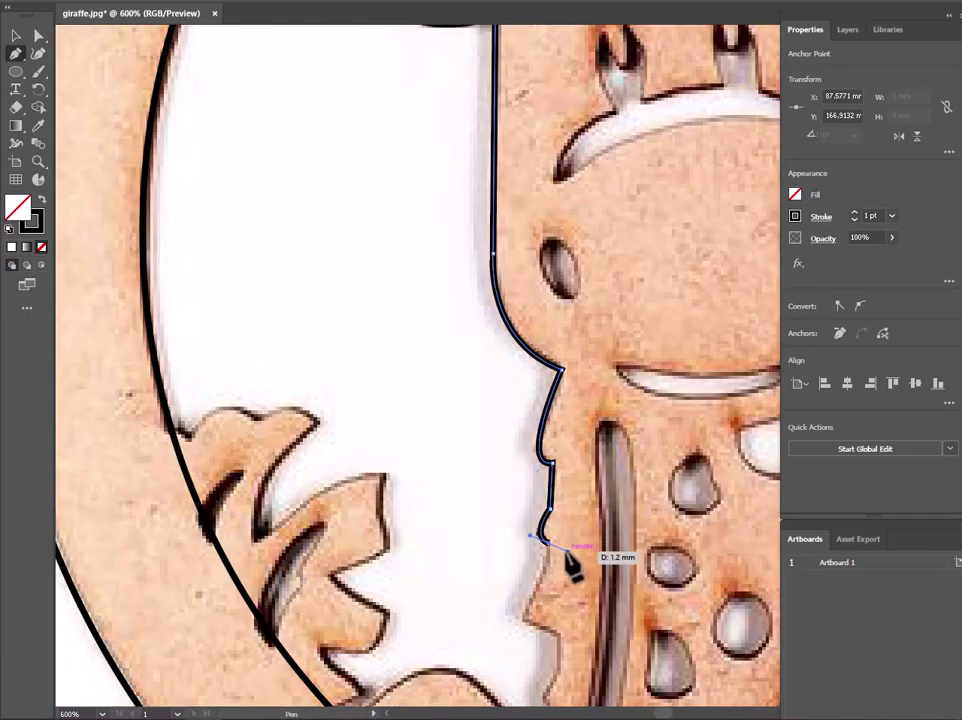
pyautogui.moveTo(528, 617)
pyautogui.mouseDown()
pyautogui.moveTo(510, 644)
pyautogui.moveTo(563, 683)
pyautogui.mouseUp()
pyautogui.scroll(-3, 563, 683)
pyautogui.scroll(3, 575, 590)
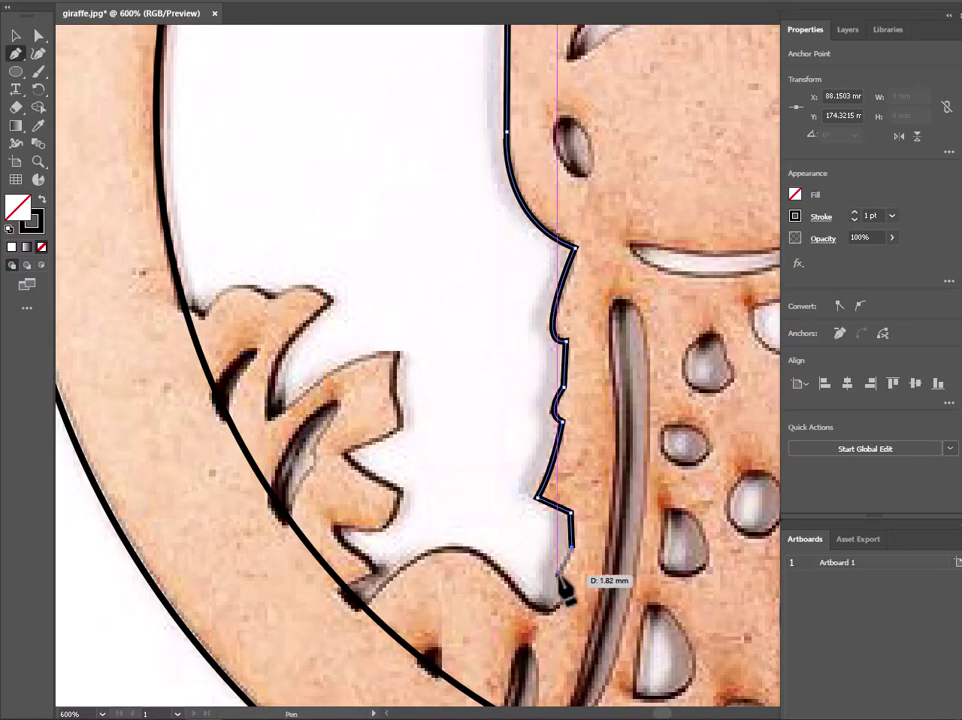
pyautogui.moveTo(560, 574)
pyautogui.mouseDown()
pyautogui.moveTo(567, 605)
pyautogui.moveTo(537, 620)
pyautogui.mouseUp()
pyautogui.moveTo(363, 603)
pyautogui.mouseDown()
pyautogui.moveTo(310, 677)
pyautogui.moveTo(253, 236)
pyautogui.mouseUp()
pyautogui.scroll(-5, 253, 236)
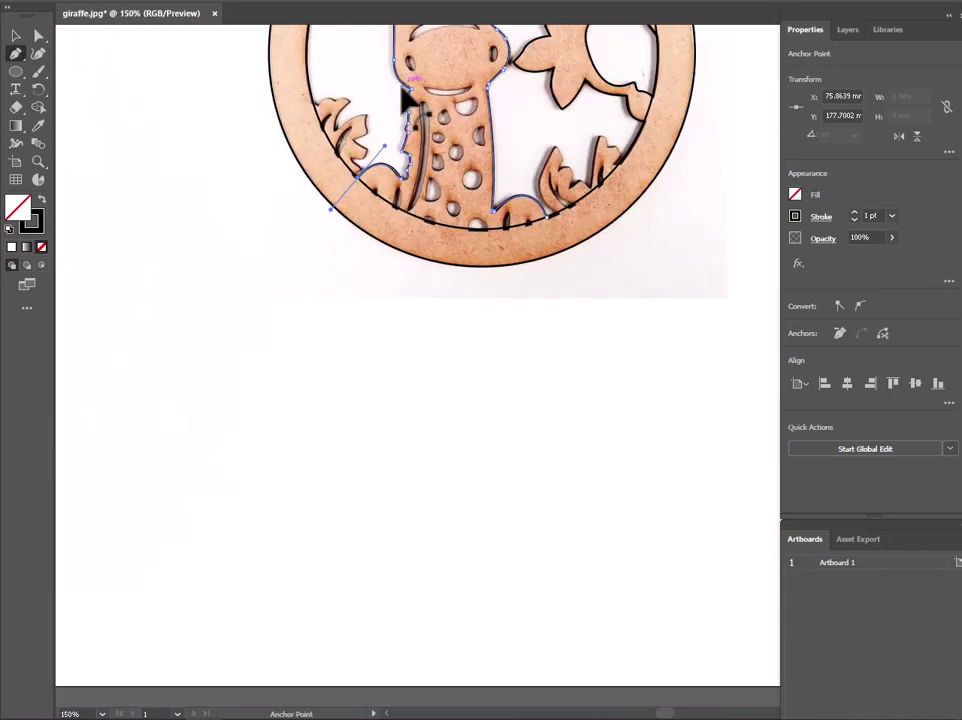
pyautogui.scroll(4, 300, 300)
# Reduce the neck base corner rounding to 0.74 mm and move a lower anchor onto the cutout edge
pyautogui.click(39, 37)
pyautogui.scroll(3, 466, 204)
pyautogui.scroll(2, 397, 400)
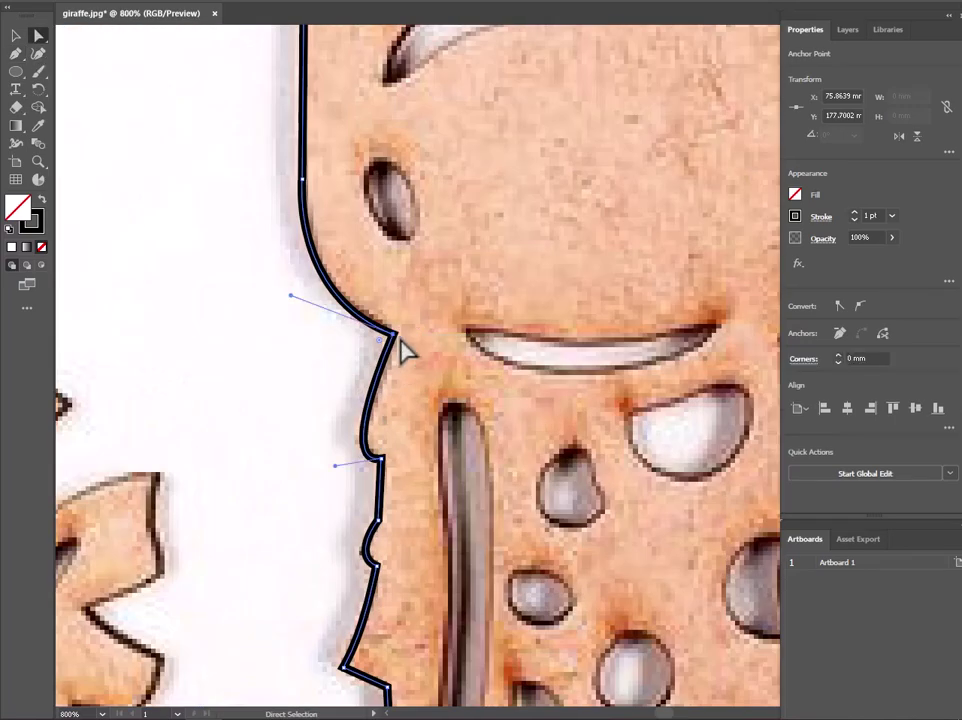
pyautogui.click(370, 480)
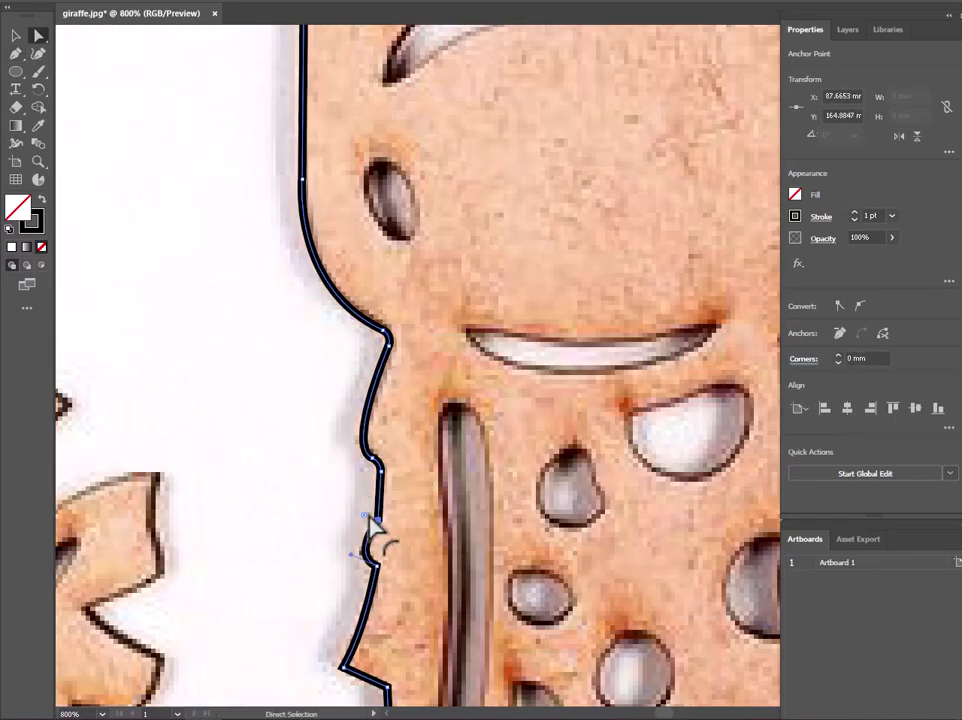
pyautogui.moveTo(376, 568)
pyautogui.mouseDown()
pyautogui.moveTo(365, 579)
pyautogui.moveTo(390, 626)
pyautogui.mouseUp()
pyautogui.scroll(-2, 360, 600)
pyautogui.scroll(-2, 390, 635)
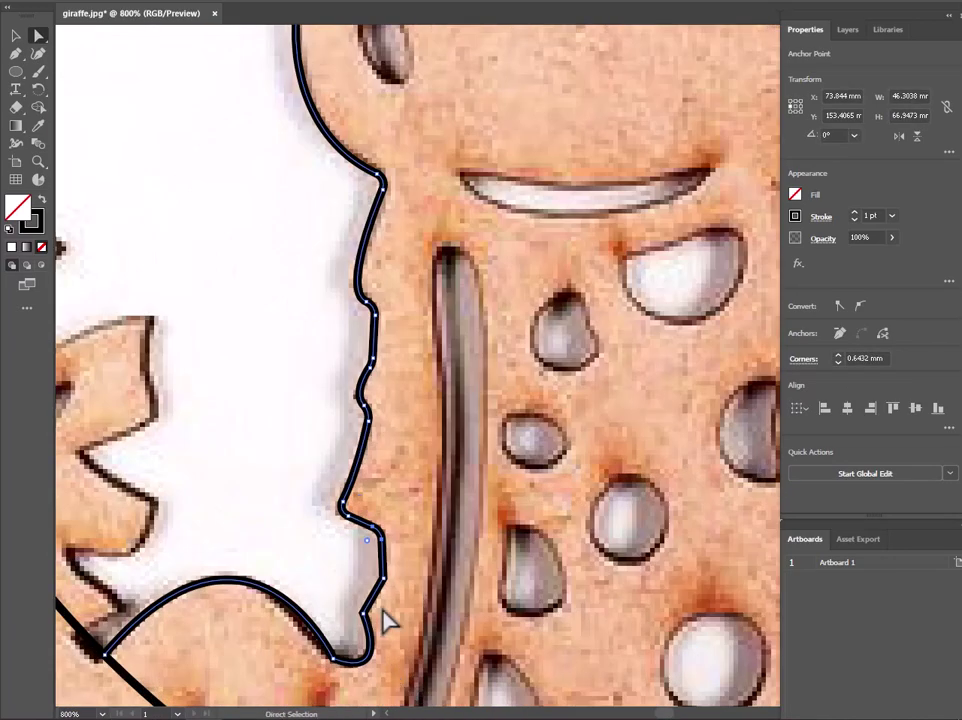
pyautogui.moveTo(376, 580)
pyautogui.mouseDown()
pyautogui.moveTo(369, 623)
pyautogui.moveTo(383, 625)
pyautogui.moveTo(365, 658)
pyautogui.mouseUp()
pyautogui.click(427, 580)
pyautogui.scroll(-4, 430, 500)
# Start the mouth outline at its left corner, tracing the lower edge to a sharp right corner
pyautogui.scroll(2, 438, 330)
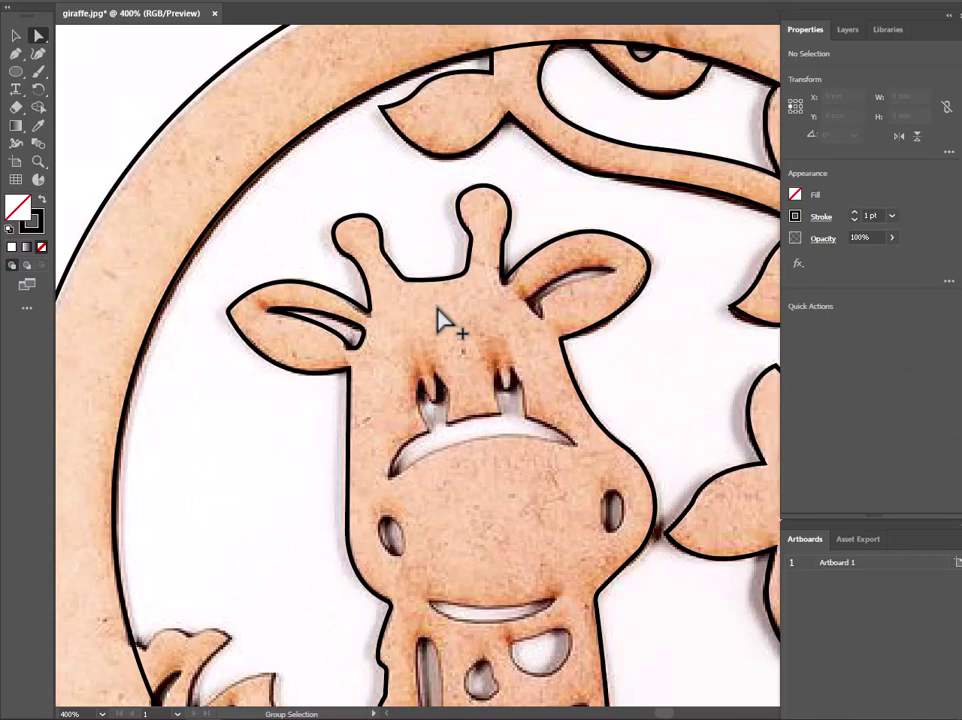
pyautogui.scroll(1, 442, 322)
pyautogui.click(334, 537)
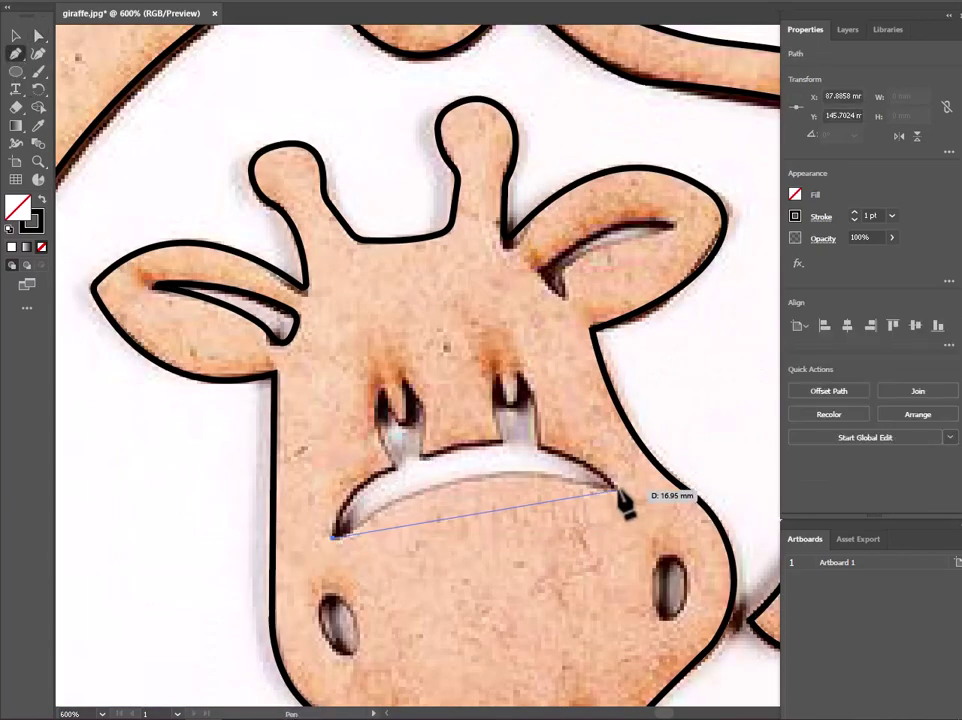
pyautogui.moveTo(613, 489); pyautogui.dragTo(735, 545)
pyautogui.click(613, 489)
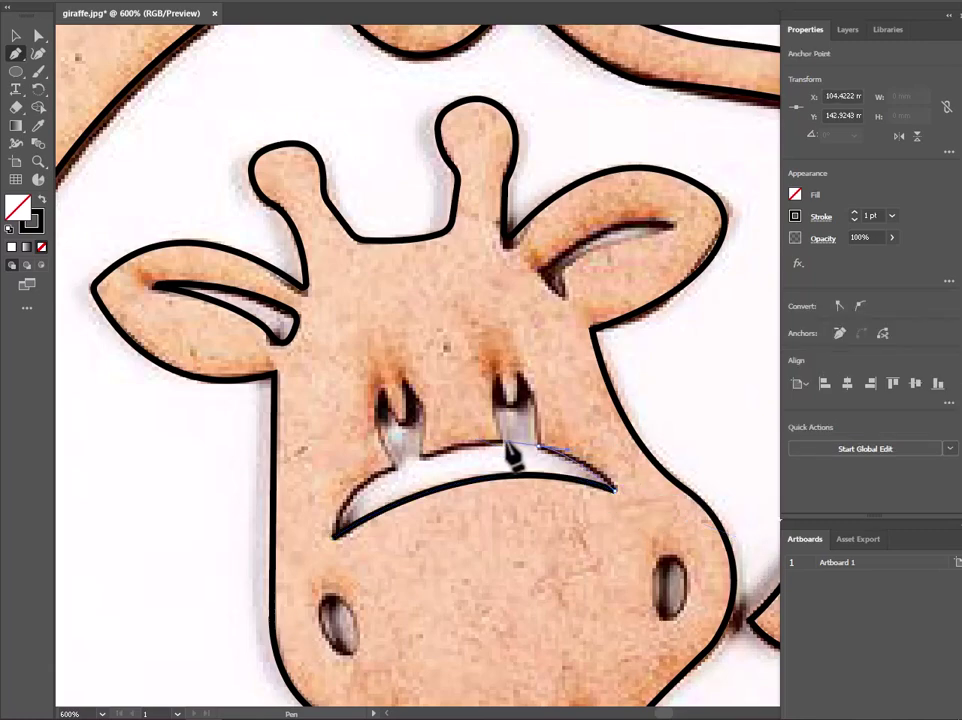
pyautogui.moveTo(538, 446); pyautogui.dragTo(545, 458)
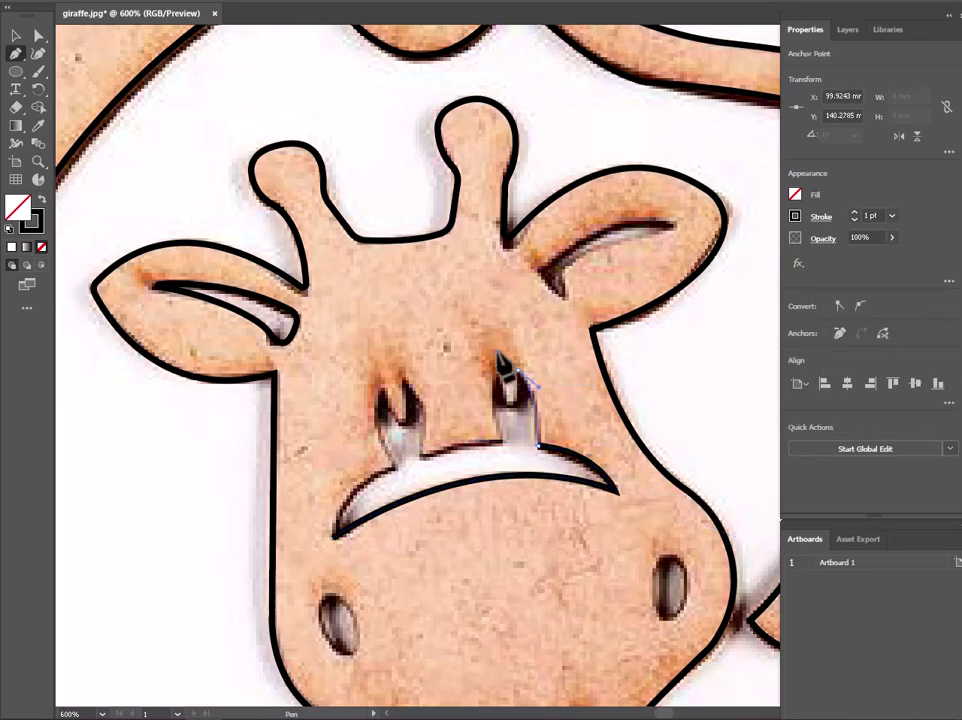
# Trace around the two nostril notches and close the mouth path at its start
pyautogui.moveTo(518, 371)
pyautogui.mouseDown()
pyautogui.moveTo(540, 389)
pyautogui.moveTo(525, 470)
pyautogui.mouseUp()
pyautogui.hotkey('ctrl', 'z')
pyautogui.moveTo(422, 456)
pyautogui.mouseDown()
pyautogui.moveTo(407, 385)
pyautogui.moveTo(428, 388)
pyautogui.moveTo(397, 426)
pyautogui.moveTo(393, 401)
pyautogui.mouseUp()
pyautogui.moveTo(400, 485); pyautogui.dragTo(400, 487)
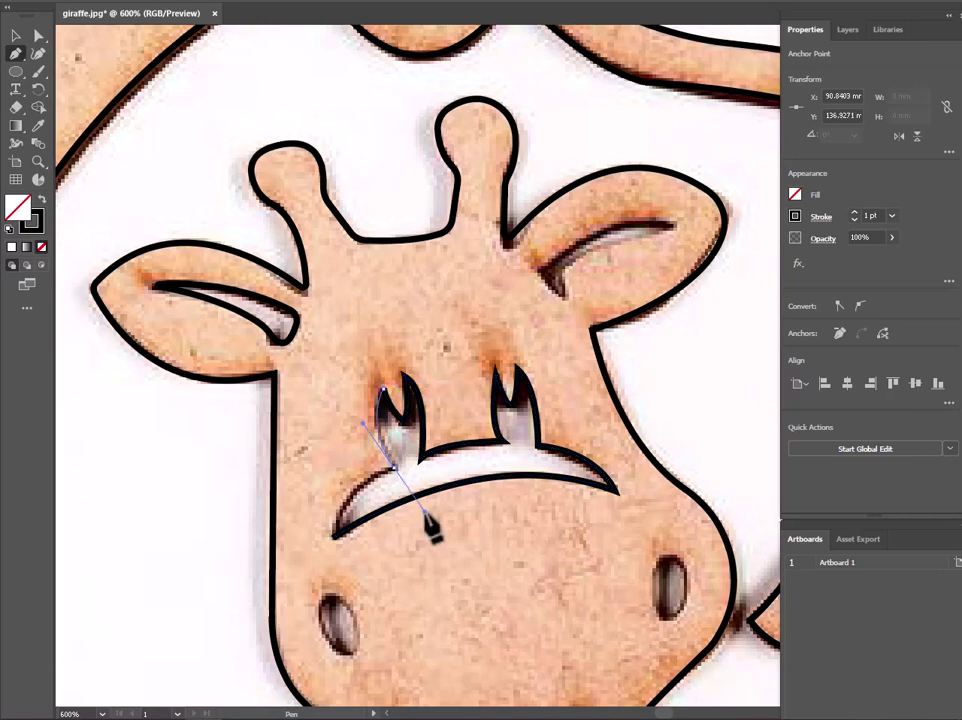
pyautogui.moveTo(332, 538); pyautogui.dragTo(325, 592)
# Shorten the right corner handle, reshape the lower curve and straighten the top edge between nostrils
pyautogui.click(39, 35)
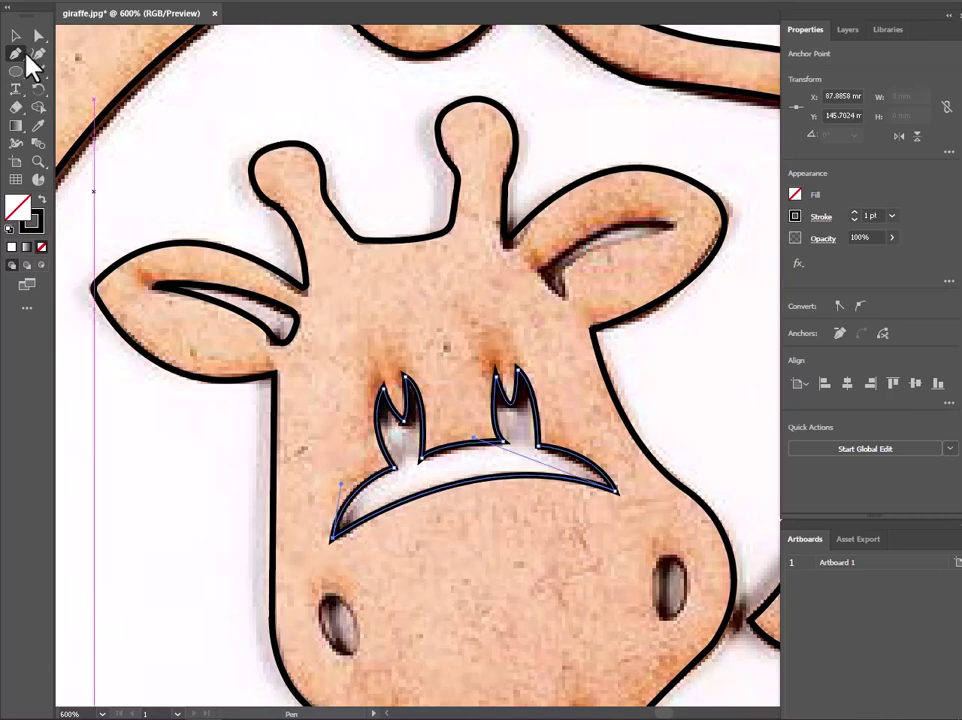
pyautogui.scroll(1, 545, 475)
pyautogui.moveTo(637, 505)
pyautogui.mouseDown()
pyautogui.moveTo(631, 496)
pyautogui.moveTo(644, 515)
pyautogui.mouseUp()
pyautogui.click(633, 509)
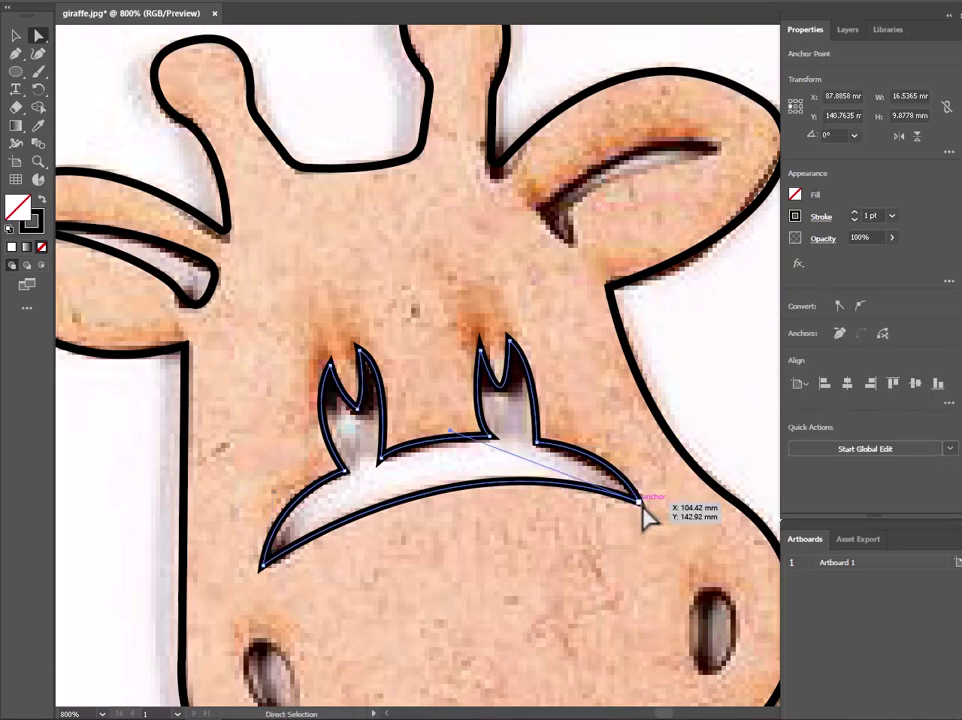
pyautogui.moveTo(262, 565); pyautogui.dragTo(268, 573)
pyautogui.click(274, 555)
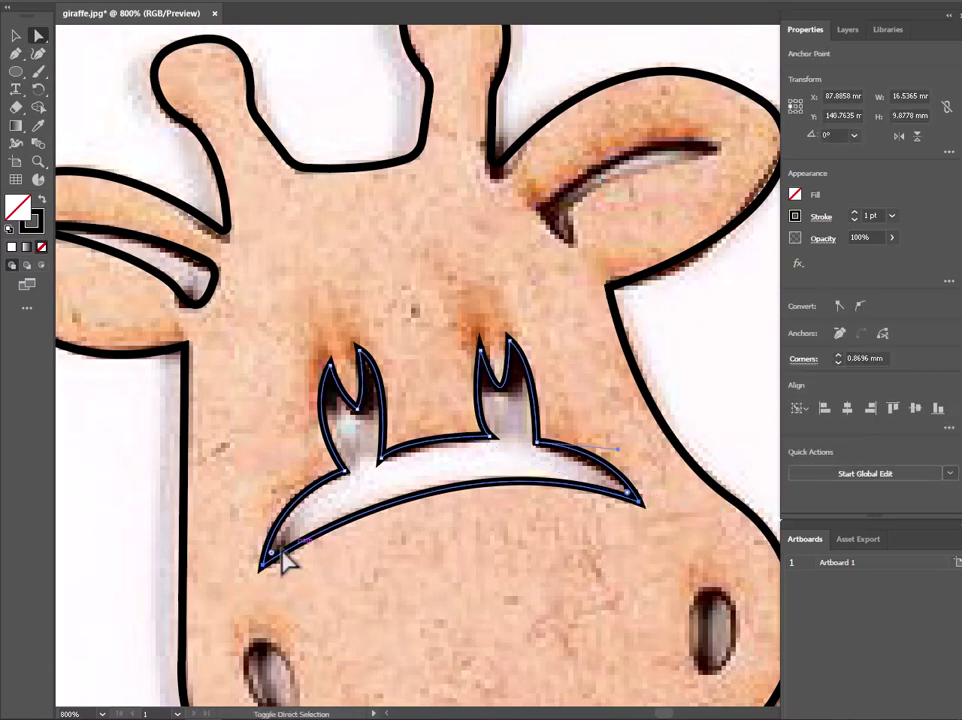
pyautogui.moveTo(381, 457); pyautogui.dragTo(386, 448)
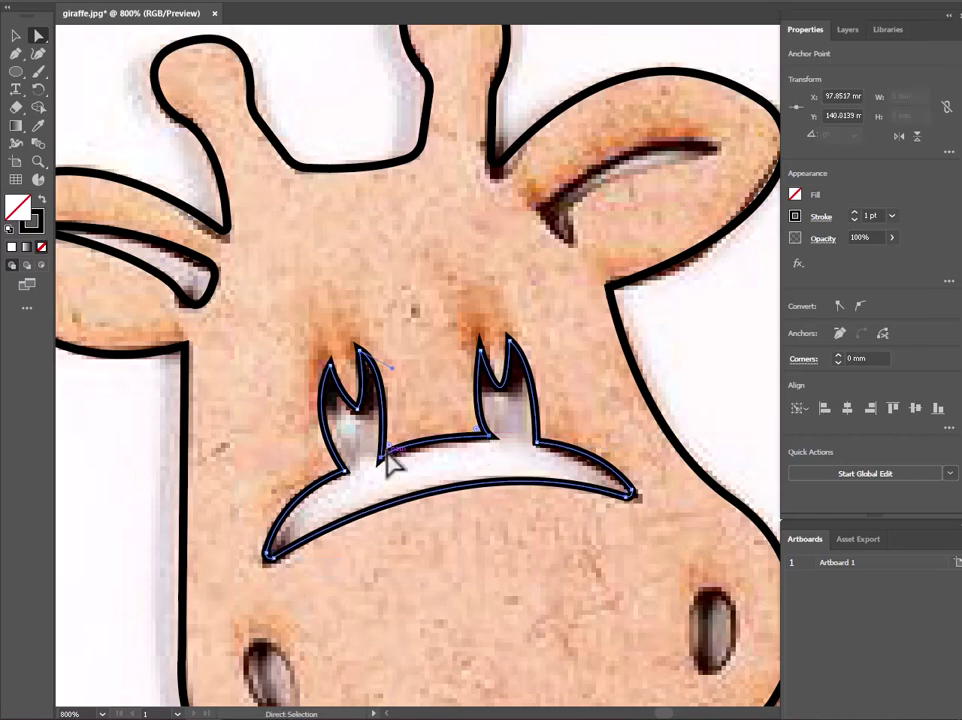
# Refine the nostril notches: raise base anchors, round inner corners 0.21 mm, sharpen the left notch
pyautogui.moveTo(483, 444); pyautogui.dragTo(477, 440)
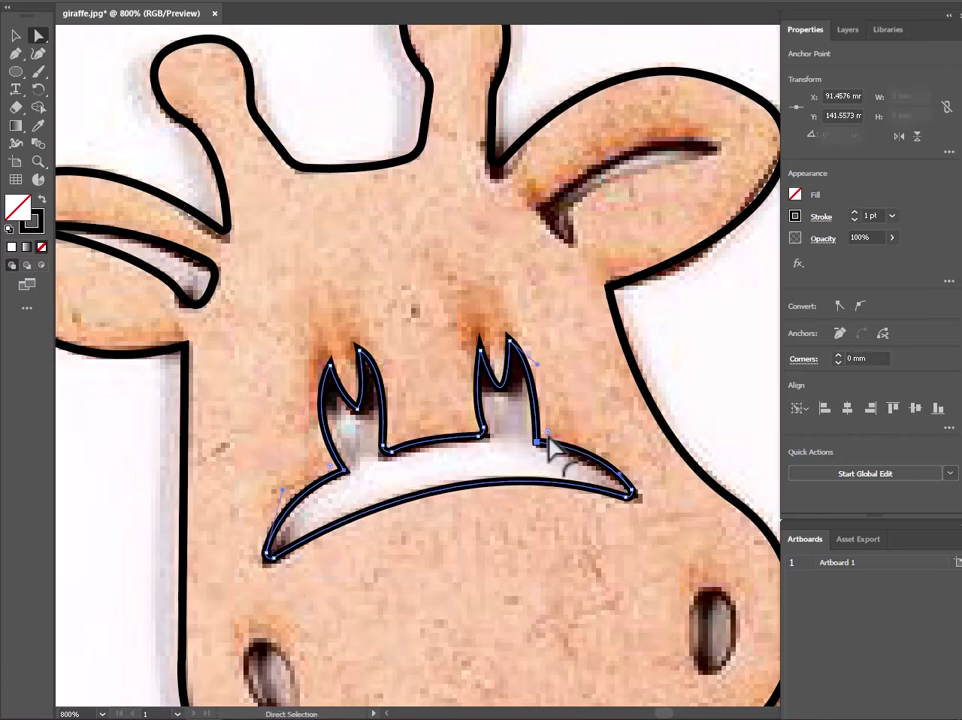
pyautogui.moveTo(339, 490); pyautogui.dragTo(333, 478)
pyautogui.moveTo(333, 375); pyautogui.dragTo(365, 365)
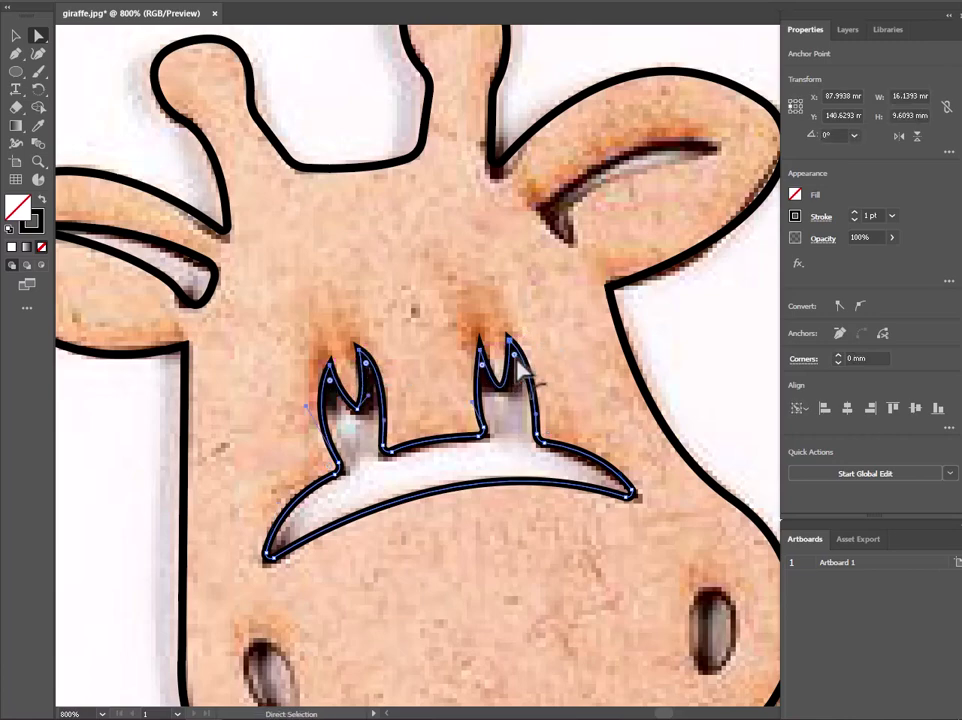
pyautogui.scroll(3, 337, 398)
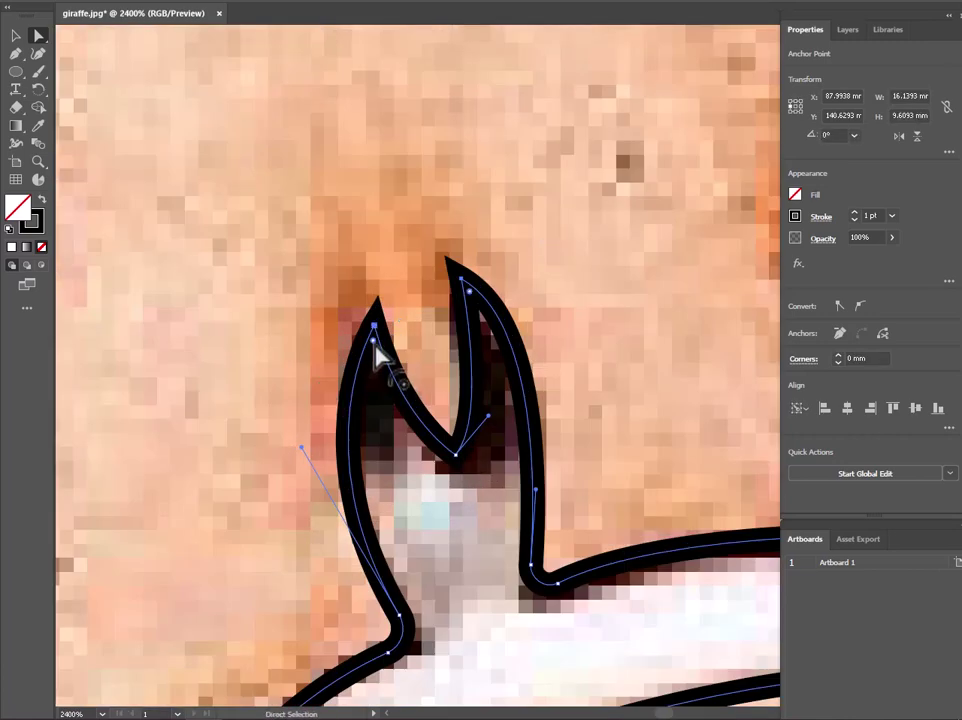
pyautogui.scroll(-1, 389, 369)
pyautogui.click(397, 372)
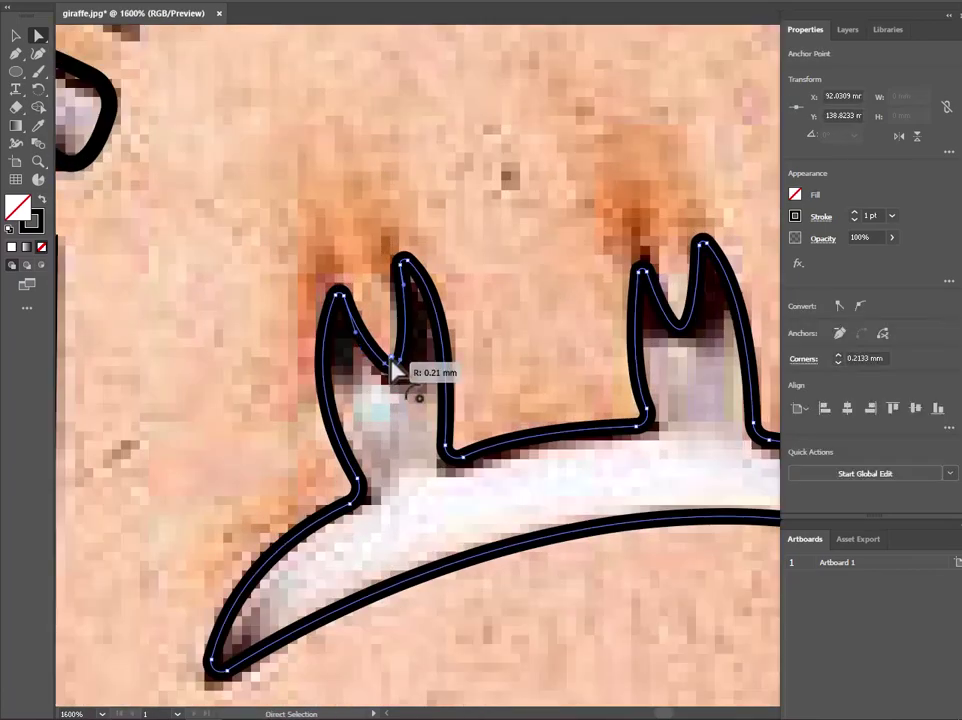
pyautogui.scroll(-6, 537, 382)
pyautogui.scroll(4, 554, 395)
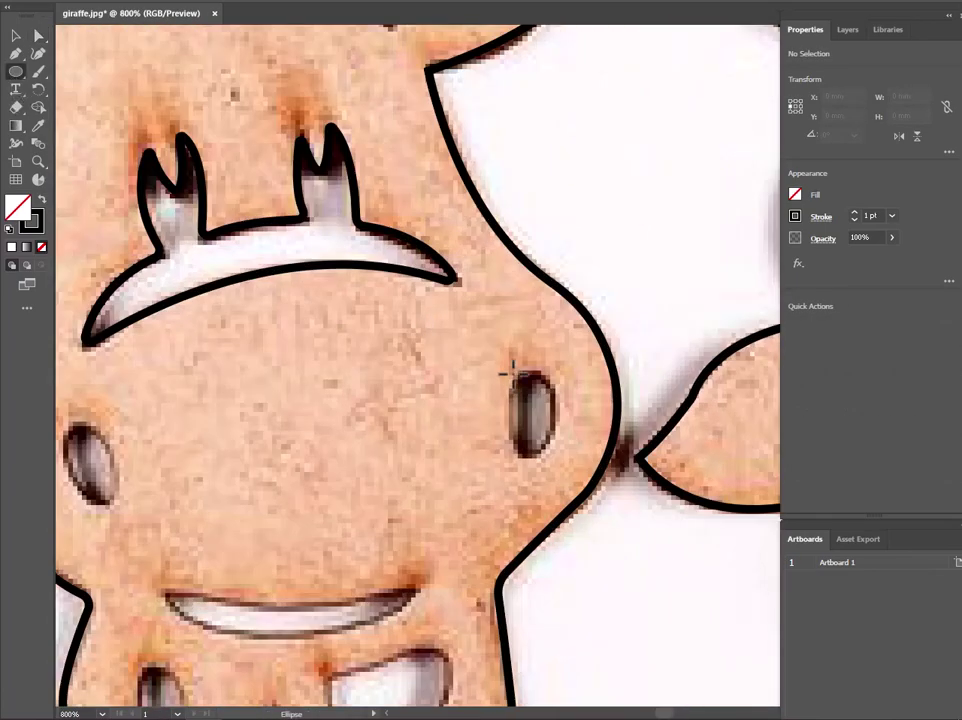
# Draw ellipses over the right and left eye holes, rotating the left one to match its hole
pyautogui.moveTo(510, 380); pyautogui.dragTo(553, 452)
pyautogui.scroll(-2, 400, 440)
pyautogui.scroll(1, 260, 440)
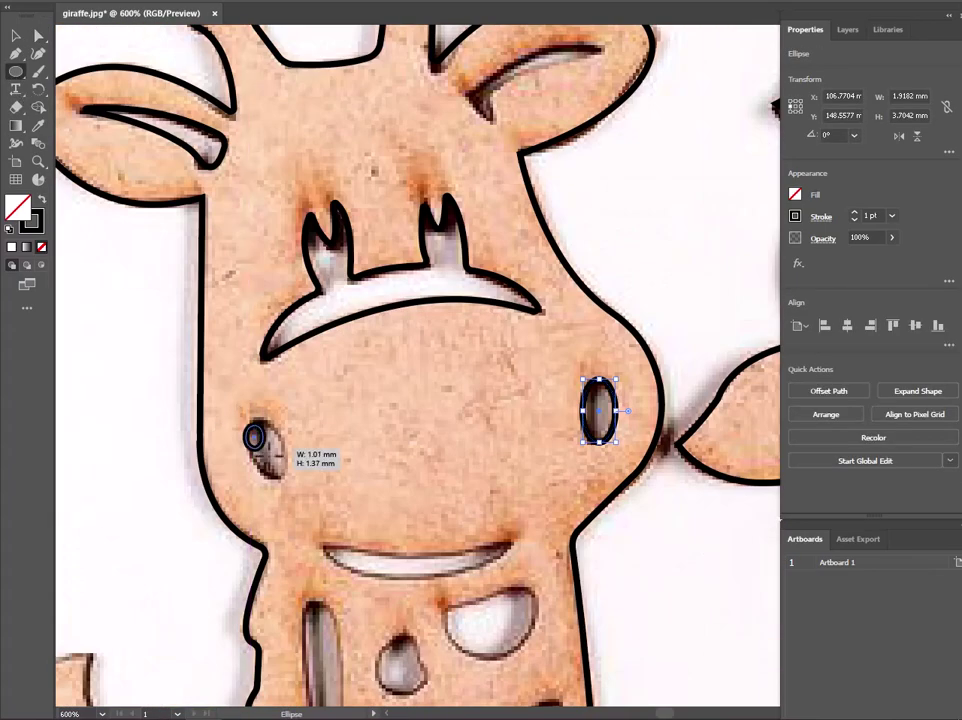
pyautogui.moveTo(245, 422); pyautogui.dragTo(271, 480)
pyautogui.press('v')
pyautogui.scroll(2, 195, 420)
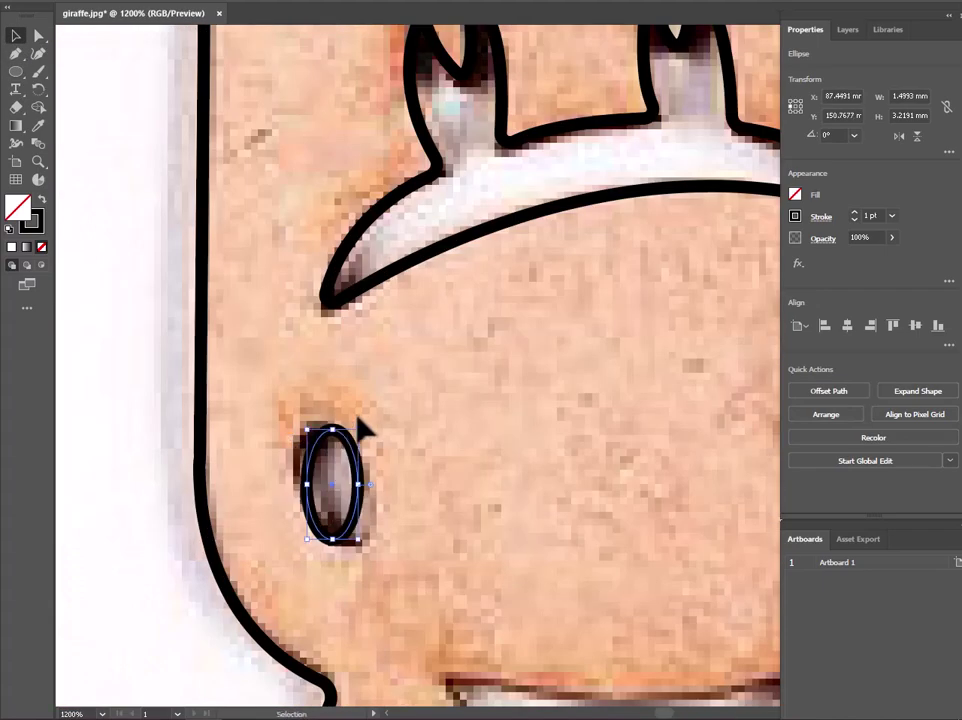
pyautogui.moveTo(345, 437); pyautogui.dragTo(349, 418)
pyautogui.scroll(-5, 458, 490)
pyautogui.scroll(4, 458, 490)
# Pen-trace the crescent mouth slot with a curved top and bottom edge
pyautogui.click(15, 53)
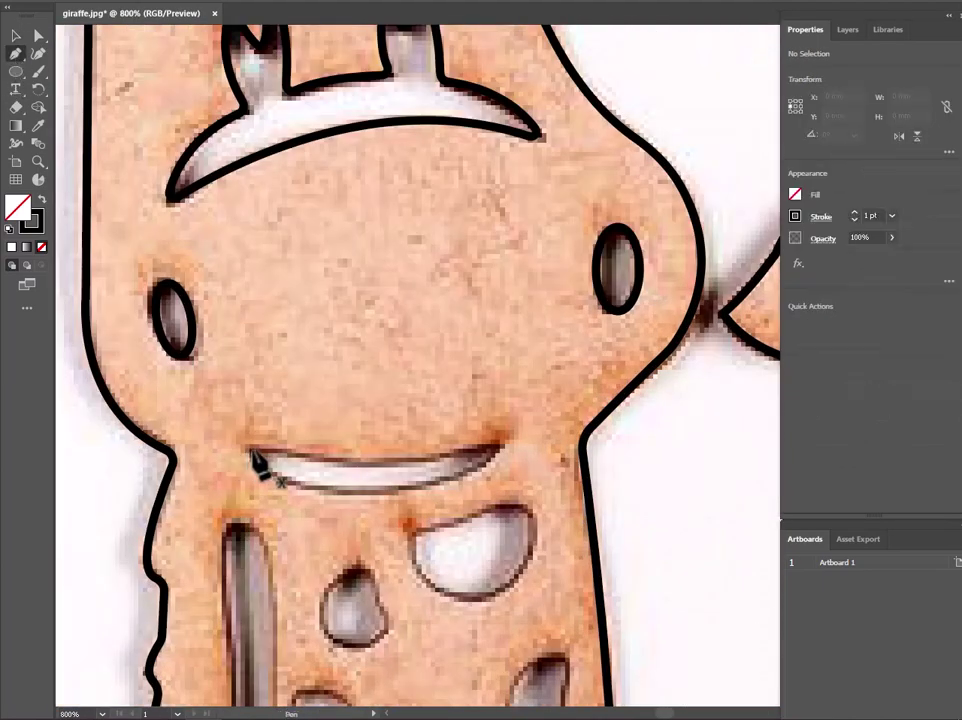
pyautogui.click(250, 452)
pyautogui.moveTo(500, 445); pyautogui.dragTo(508, 456)
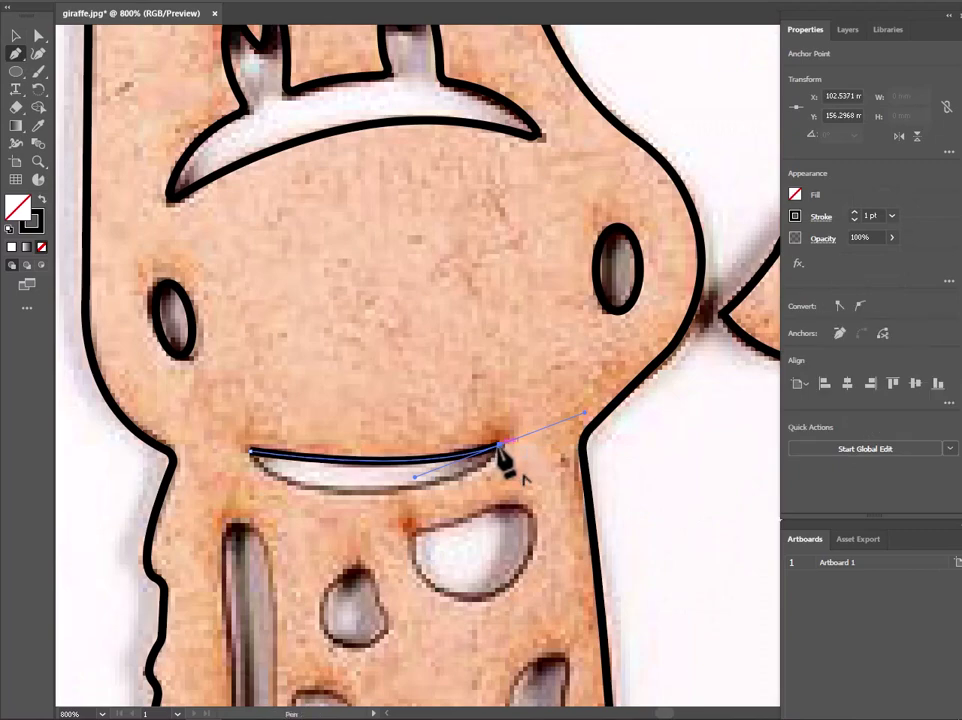
pyautogui.moveTo(252, 457); pyautogui.dragTo(135, 362)
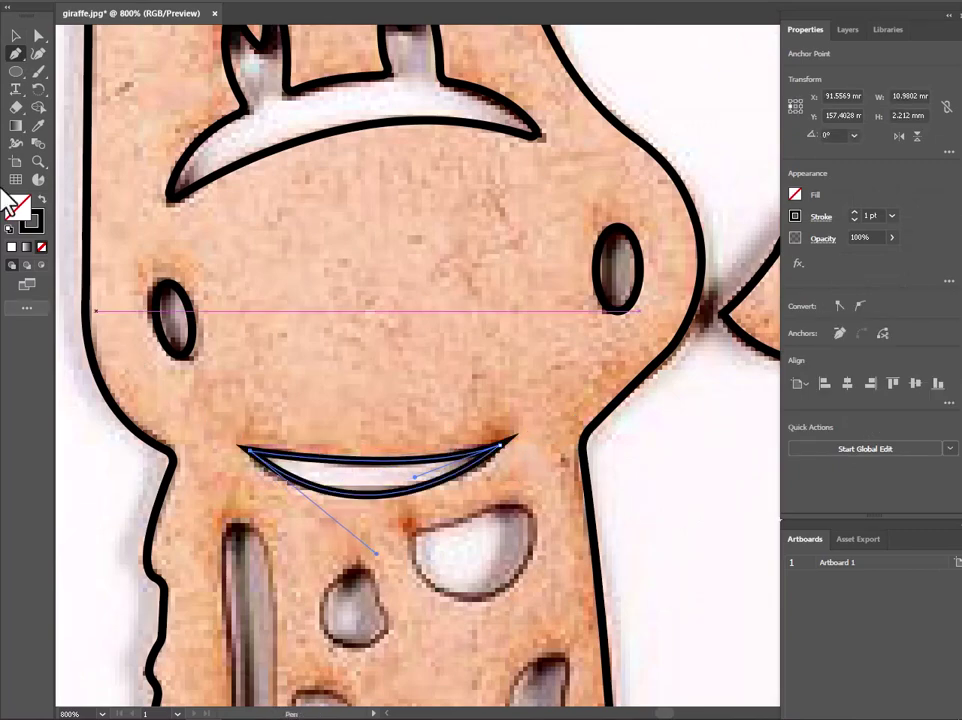
pyautogui.press('a')
pyautogui.click(487, 461)
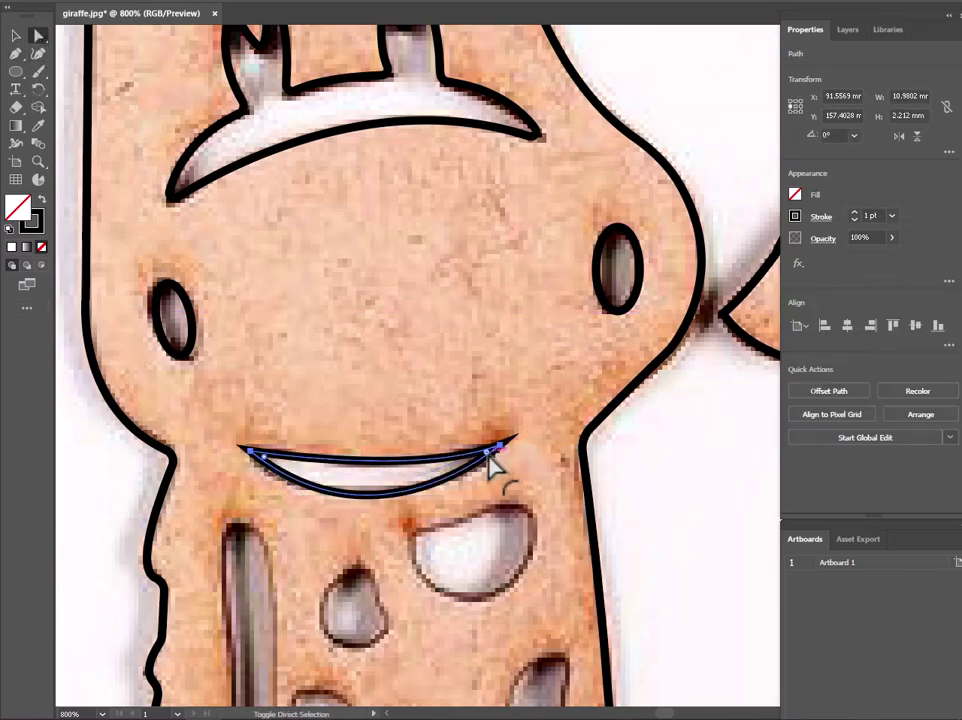
pyautogui.click(496, 543)
# Pen-trace the D-shaped hole beneath the mouth with a rounded bottom point
pyautogui.press('p')
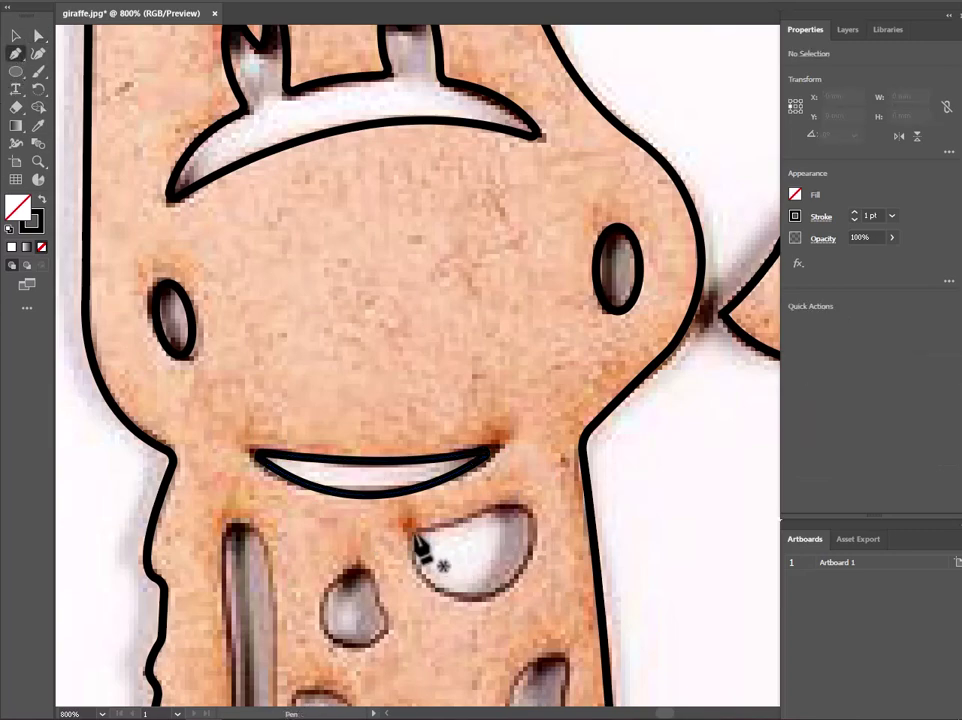
pyautogui.click(413, 533)
pyautogui.moveTo(528, 507); pyautogui.dragTo(533, 510)
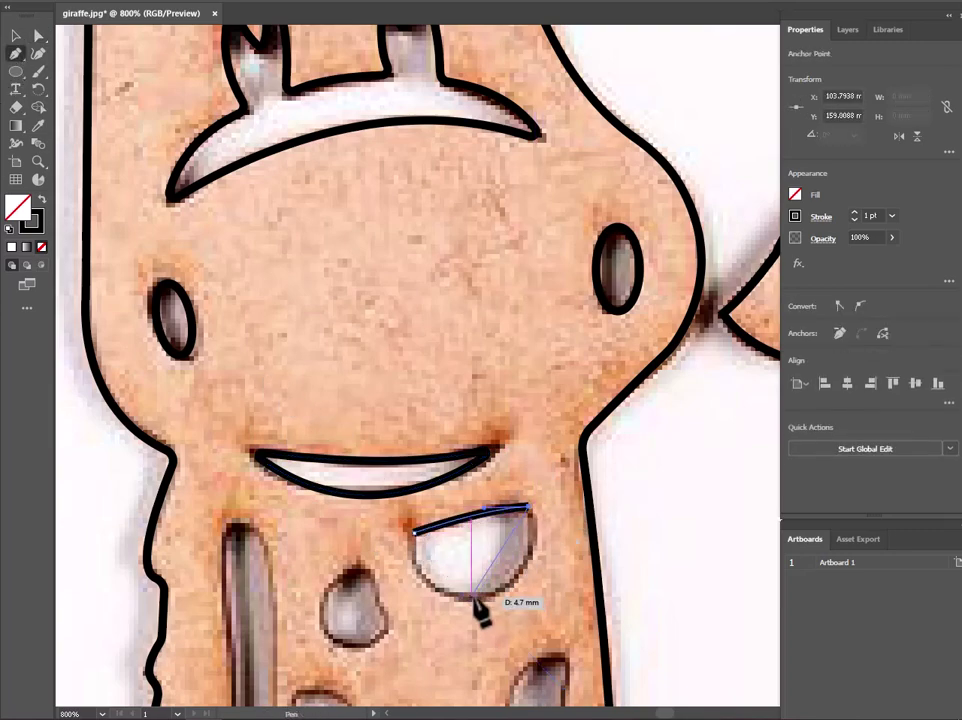
pyautogui.moveTo(470, 597); pyautogui.dragTo(392, 604)
pyautogui.press('a')
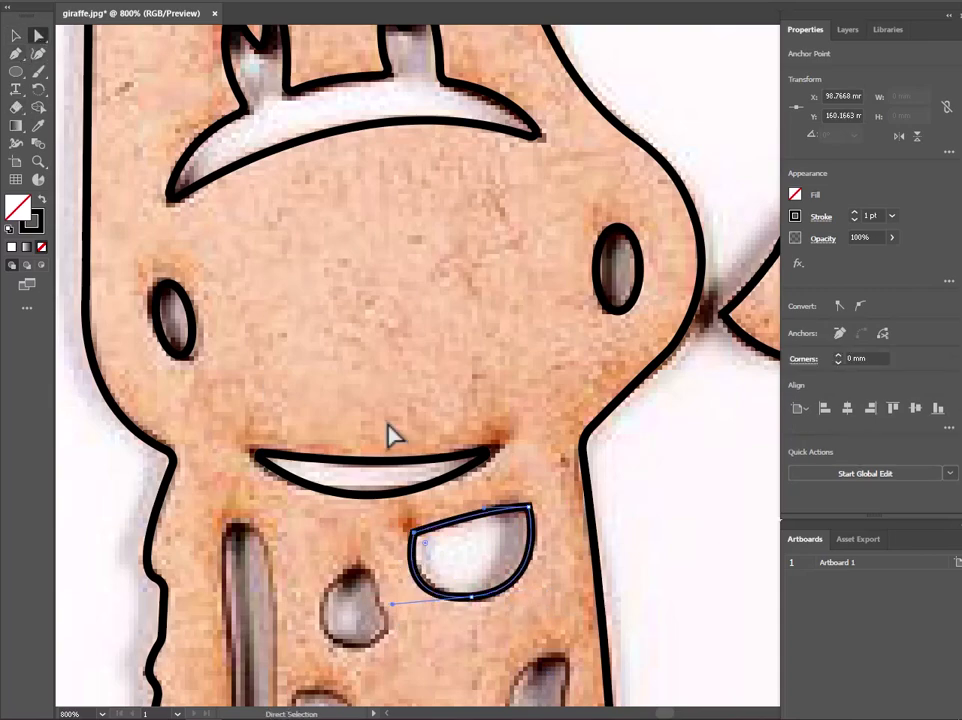
pyautogui.click(358, 535)
# Pen-trace the teardrop spot and round off its pointed top with Direct Selection
pyautogui.scroll(-2, 358, 535)
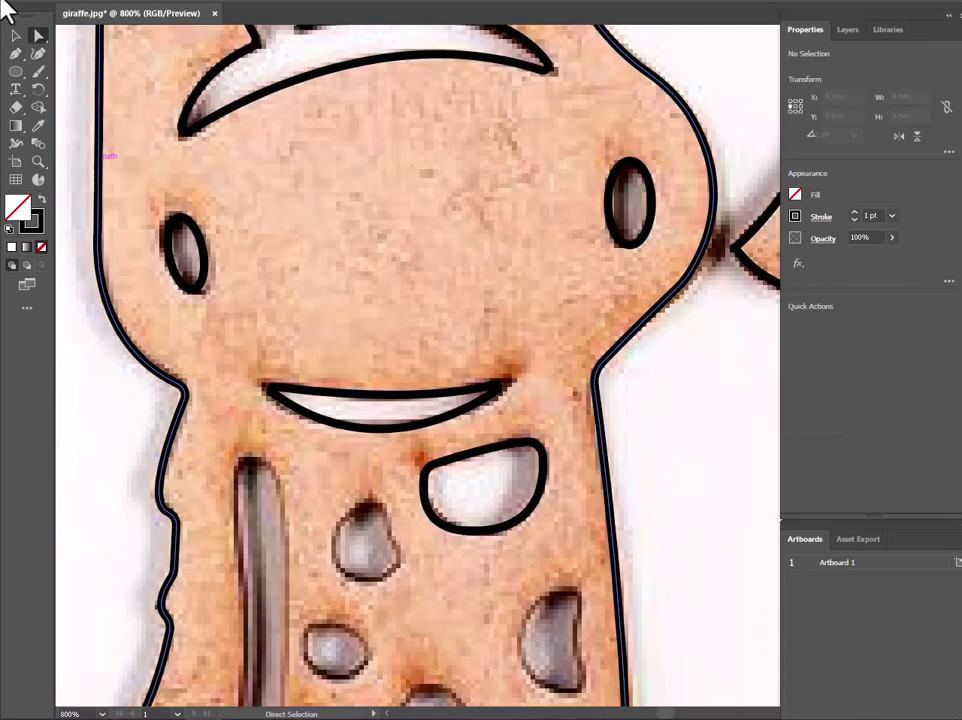
pyautogui.press('p')
pyautogui.click(365, 580)
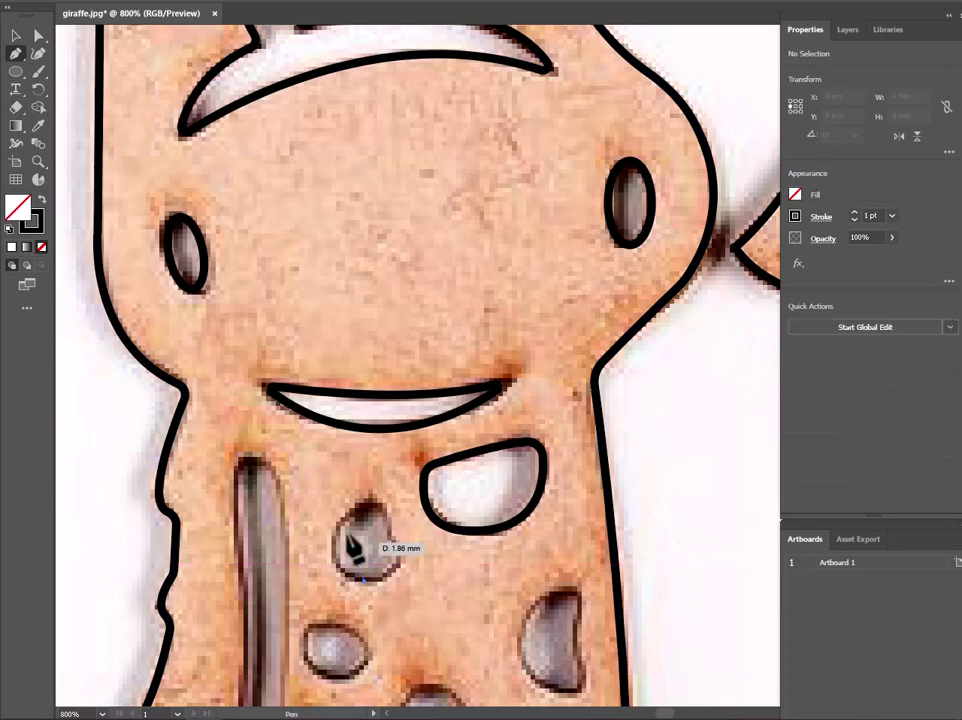
pyautogui.moveTo(358, 518); pyautogui.dragTo(390, 478)
pyautogui.moveTo(365, 580); pyautogui.dragTo(370, 595)
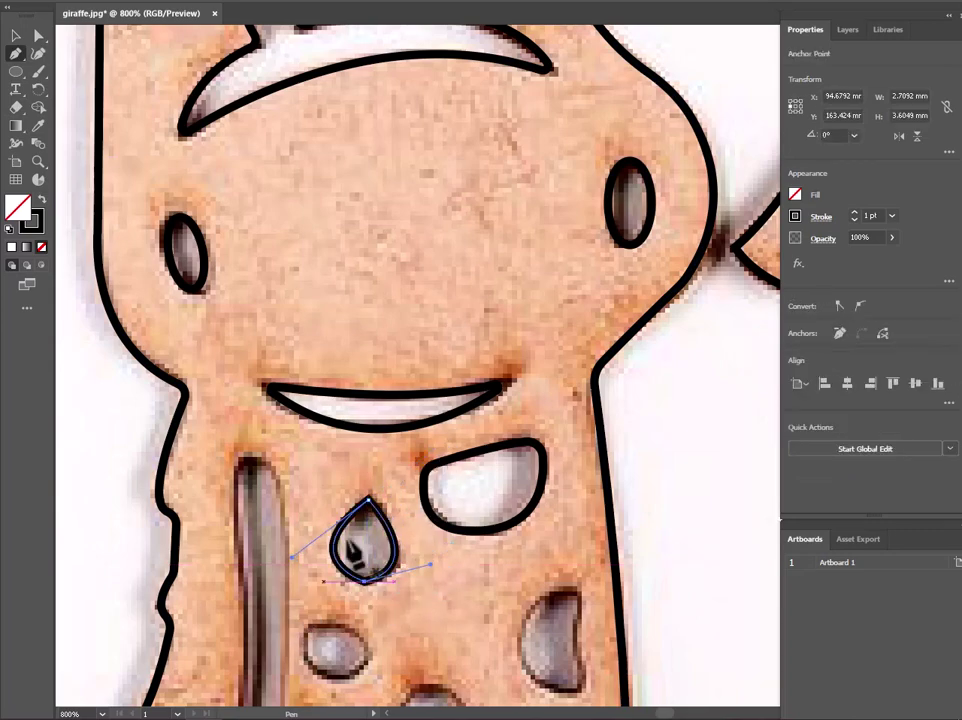
pyautogui.press('a')
pyautogui.moveTo(365, 590); pyautogui.dragTo(367, 572)
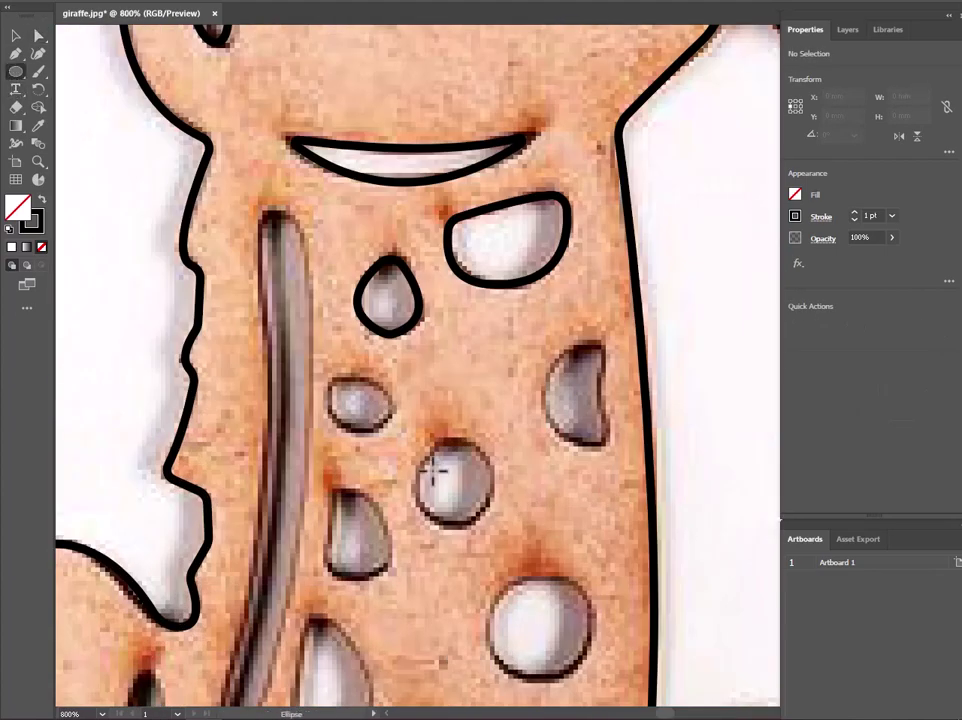
# Draw ellipses over the middle, small left and lower round neck spots
pyautogui.moveTo(417, 438); pyautogui.dragTo(490, 529)
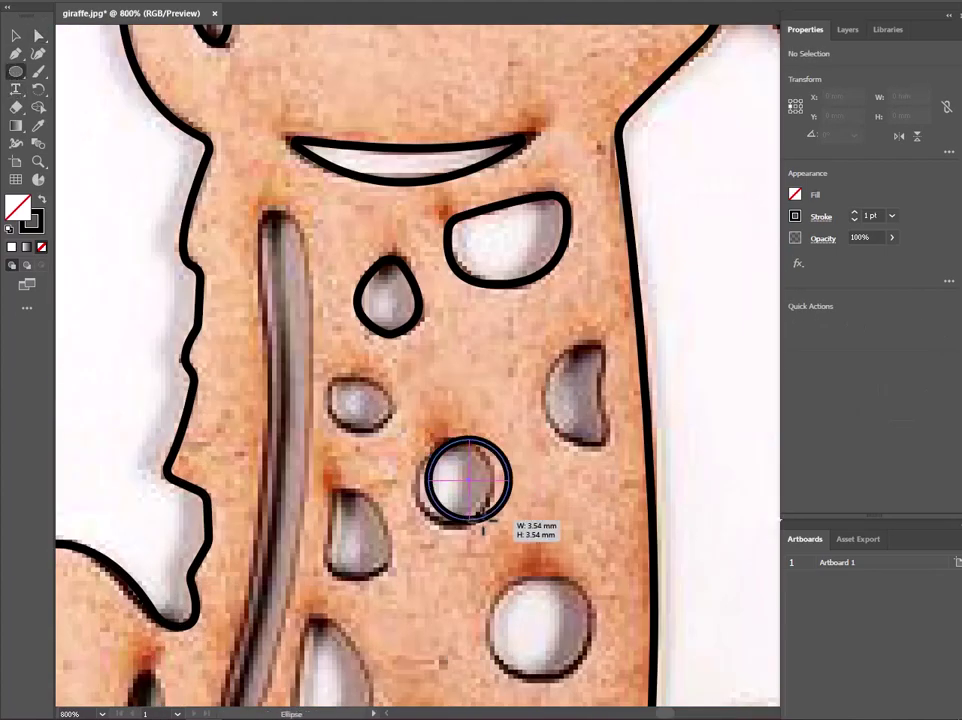
pyautogui.moveTo(322, 370); pyautogui.dragTo(397, 434)
pyautogui.moveTo(488, 573); pyautogui.dragTo(589, 676)
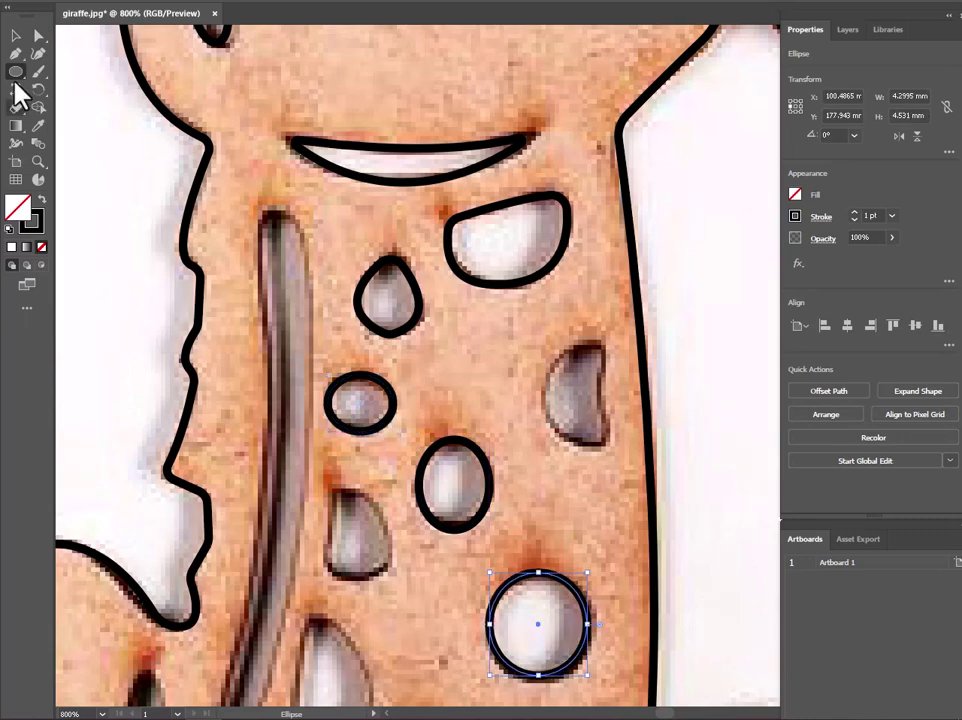
# Pen-trace the half-moon spot, then pull out handles to curve its upper-left edge
pyautogui.click(16, 53)
pyautogui.click(509, 400)
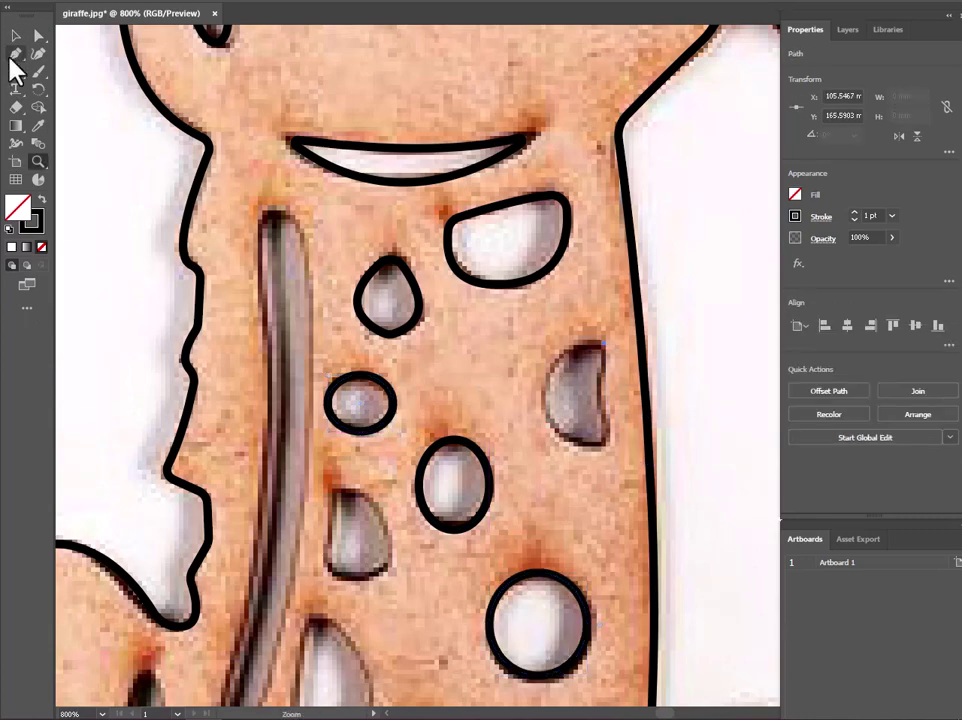
pyautogui.click(600, 343)
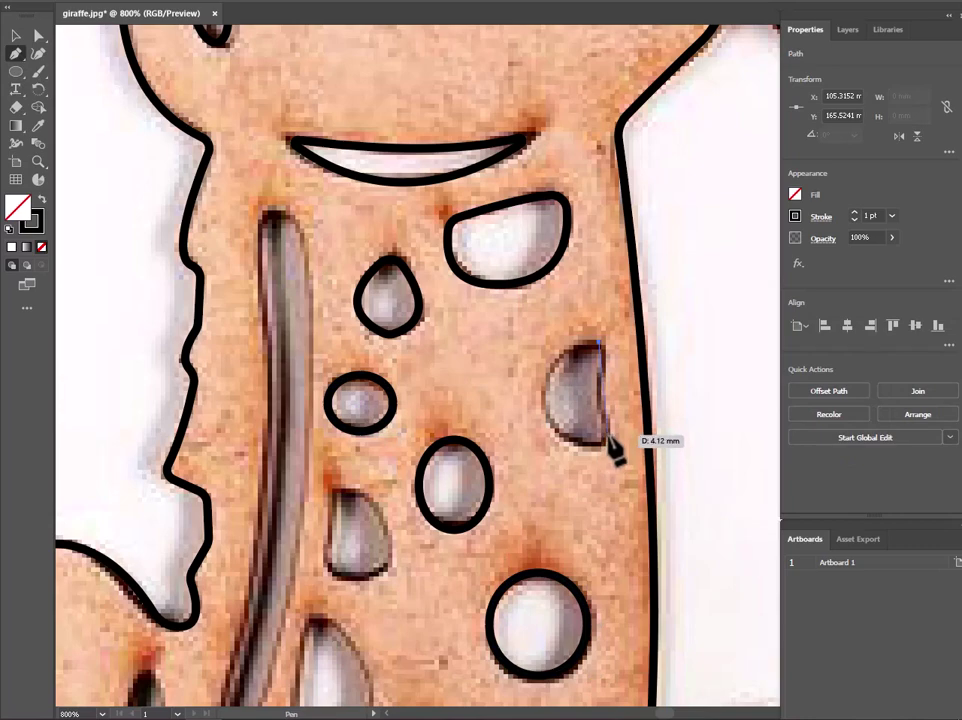
pyautogui.click(607, 441)
pyautogui.moveTo(543, 392); pyautogui.dragTo(538, 325)
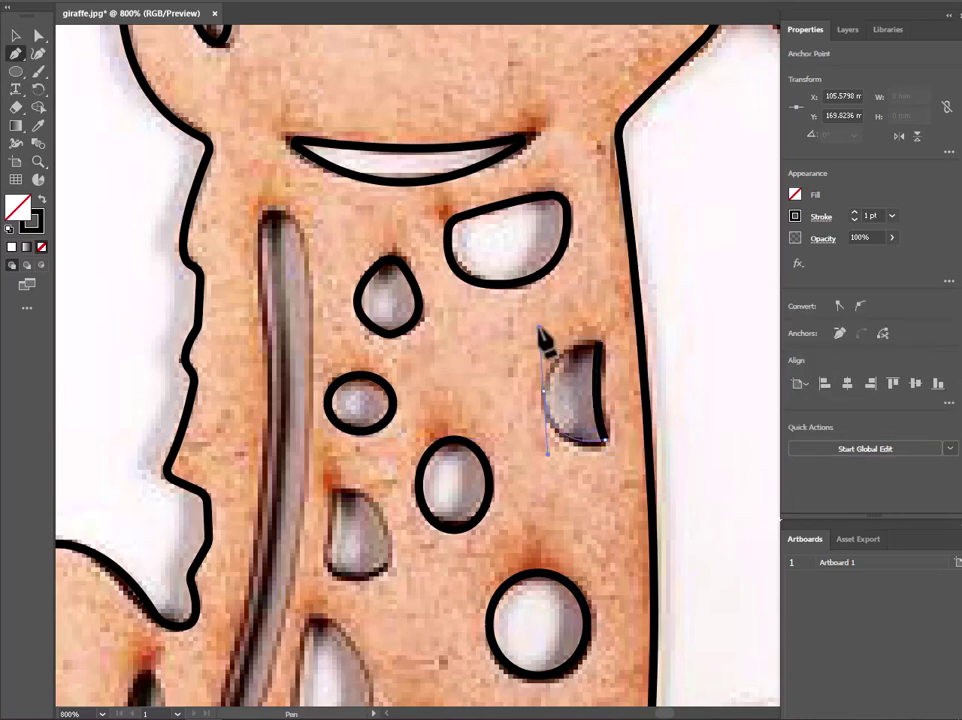
pyautogui.moveTo(600, 343); pyautogui.dragTo(666, 332)
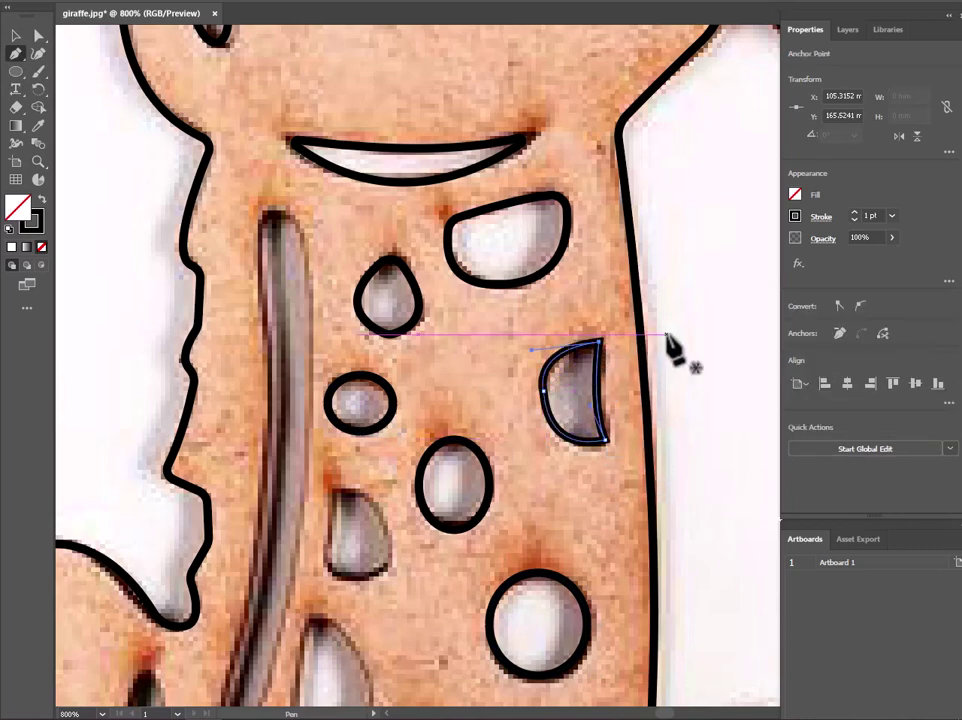
pyautogui.click(38, 36)
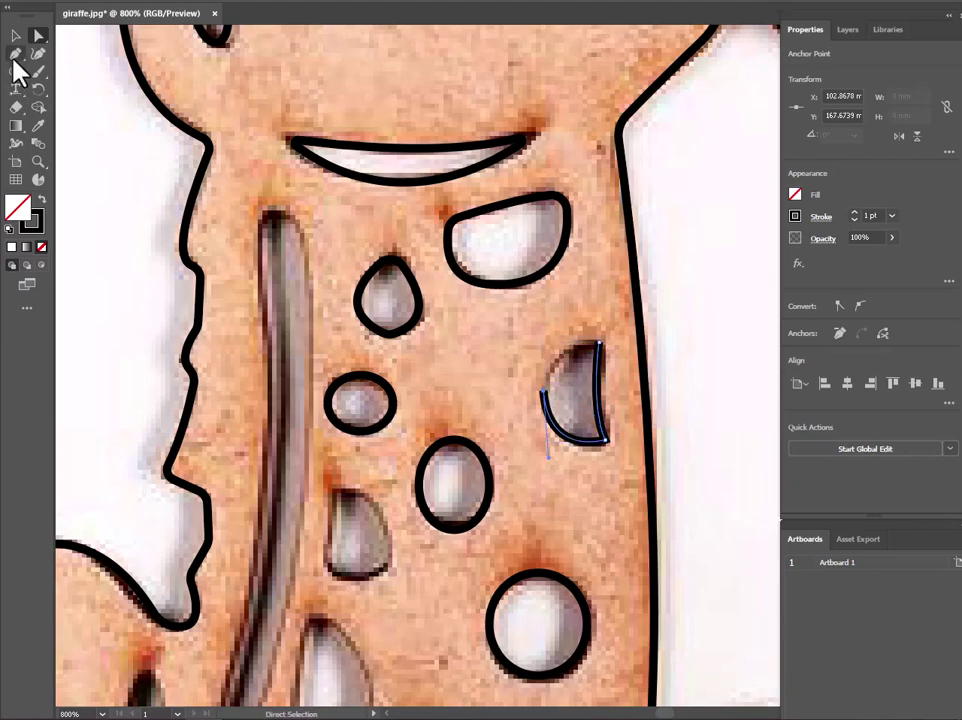
pyautogui.moveTo(605, 357); pyautogui.dragTo(690, 330)
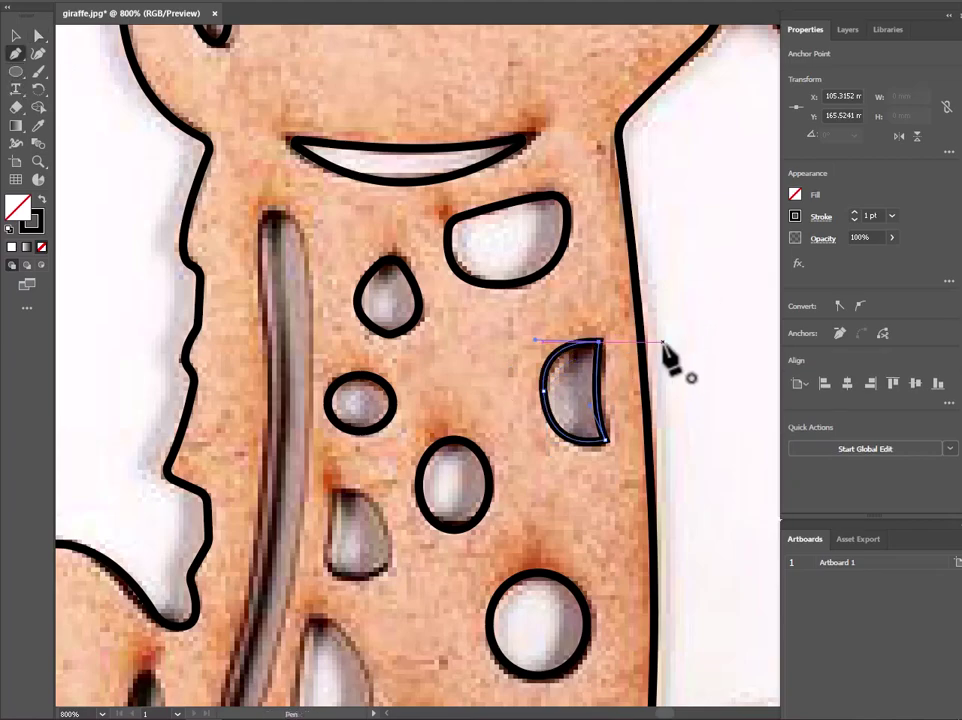
pyautogui.click(457, 393)
pyautogui.scroll(-3, 450, 480)
# Pen-trace a closed teardrop outline around the next spot near the ring
pyautogui.scroll(-1, 440, 580)
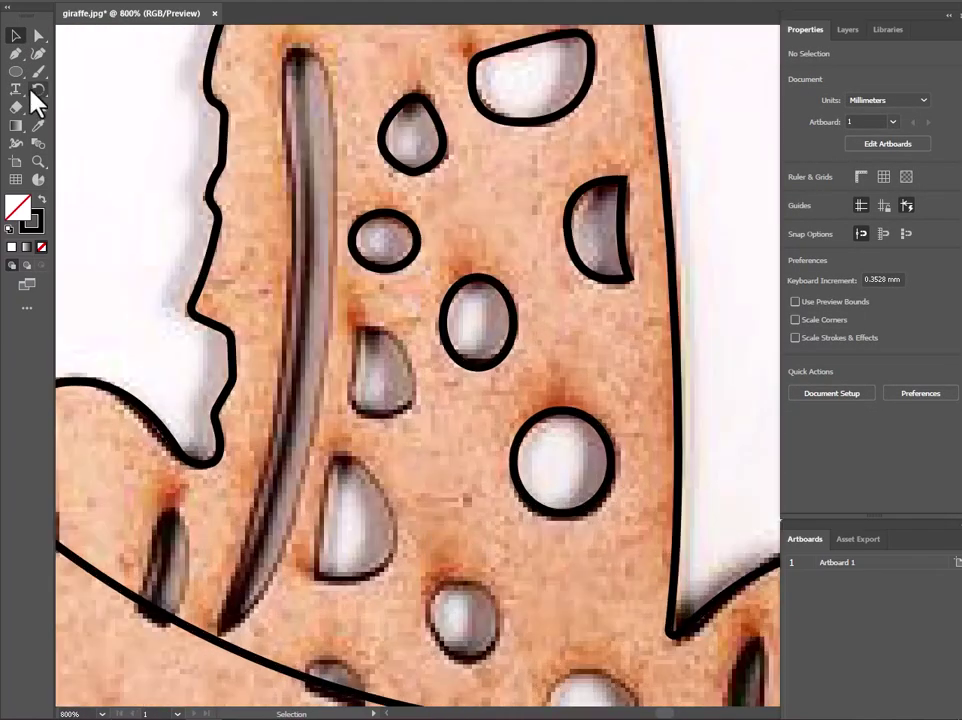
pyautogui.click(16, 53)
pyautogui.click(360, 327)
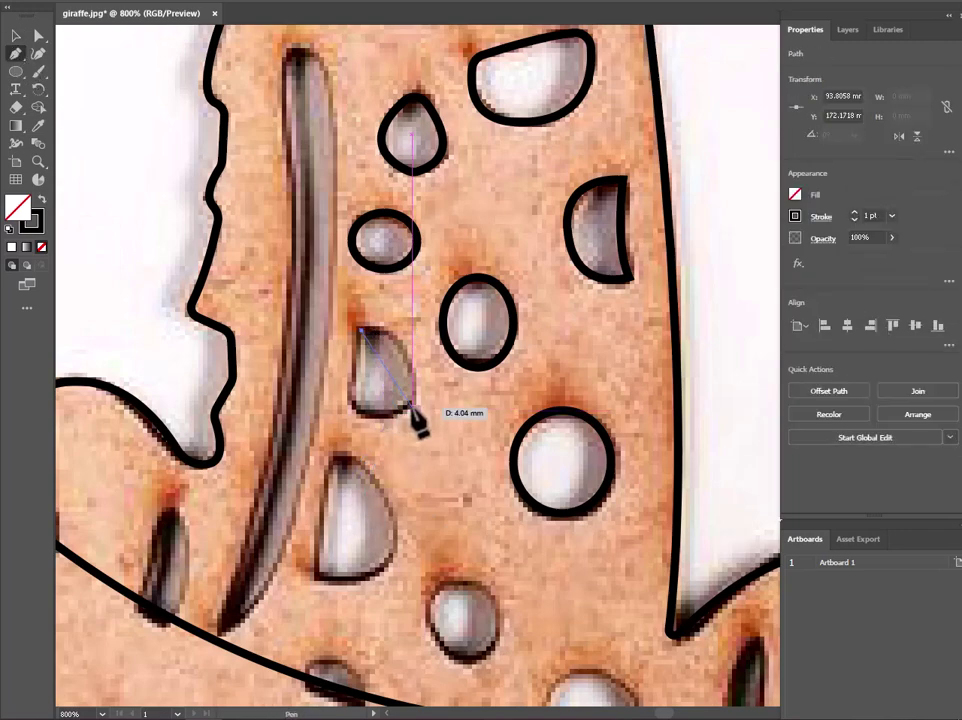
pyautogui.moveTo(412, 408); pyautogui.dragTo(358, 411)
pyautogui.moveTo(365, 345); pyautogui.dragTo(358, 420)
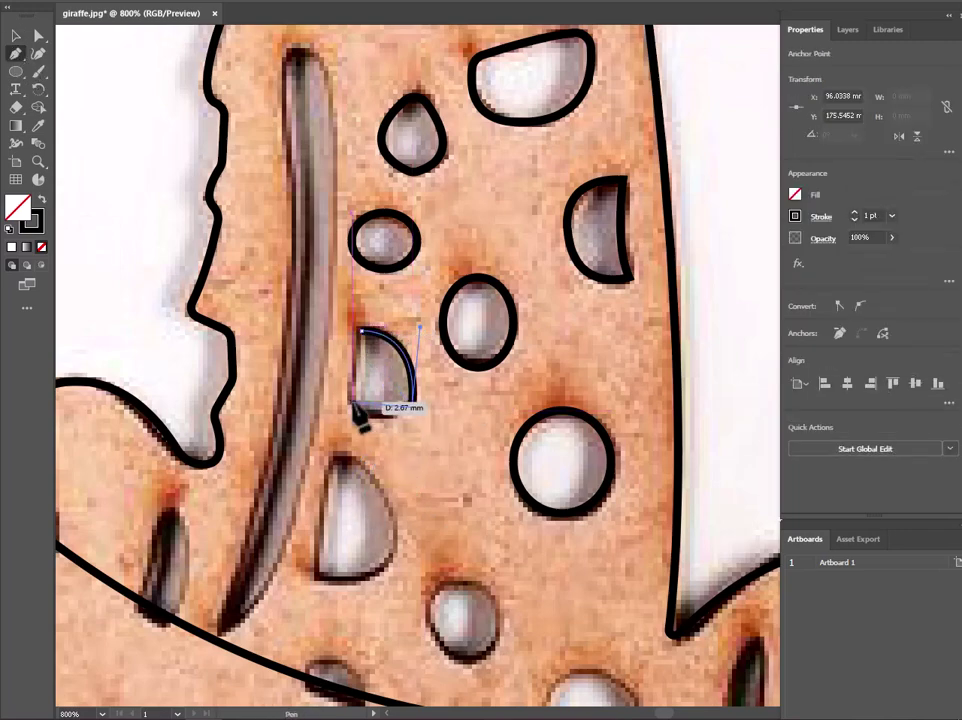
pyautogui.click(360, 328)
# Outline the lower D-shaped neck hole with a curved bottom edge
pyautogui.click(330, 456)
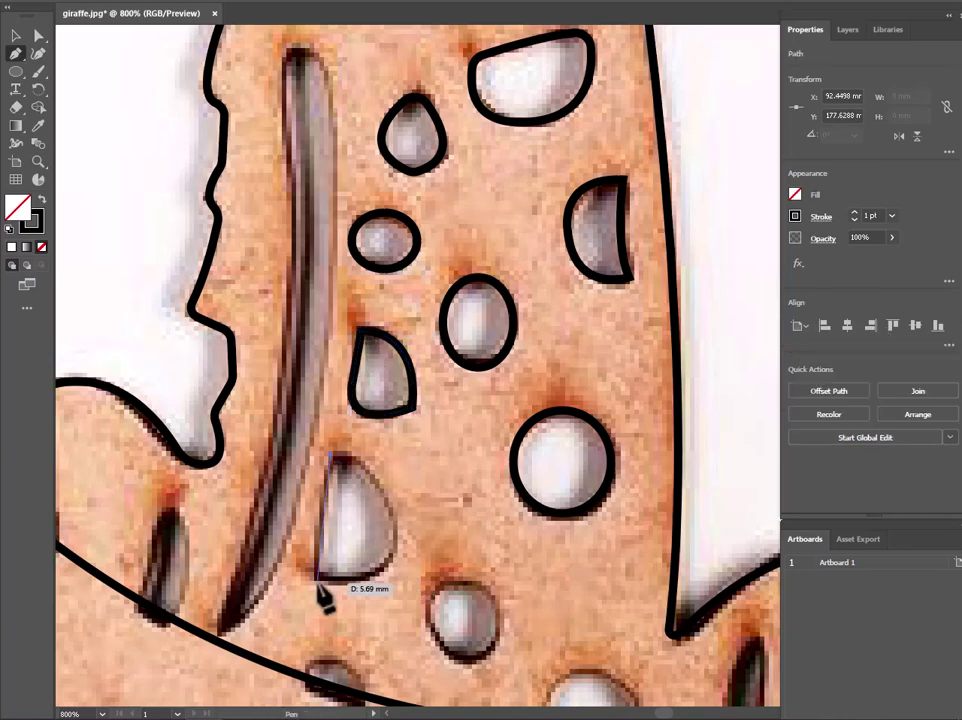
pyautogui.click(316, 574)
pyautogui.moveTo(390, 565); pyautogui.dragTo(400, 466)
pyautogui.click(333, 459)
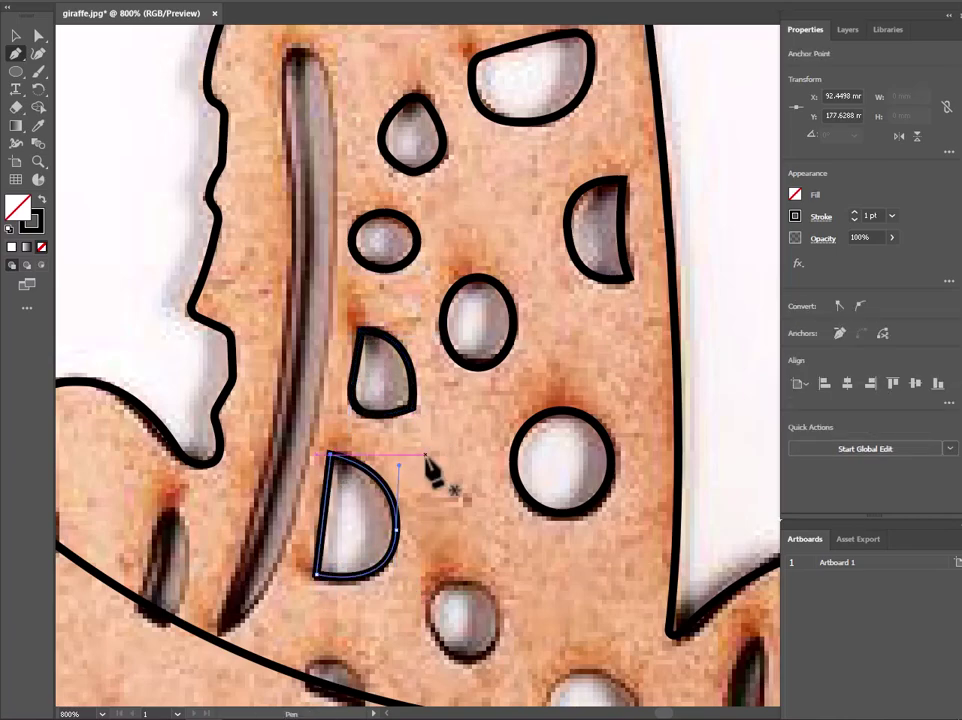
pyautogui.keyDown('alt'); pyautogui.scroll(-3, 430, 410); pyautogui.keyUp('alt')
pyautogui.keyDown('alt'); pyautogui.scroll(3, 318, 430); pyautogui.keyUp('alt')
# Close a curved outline over the half-round spot on the ring's edge, undoing a misplaced anchor
pyautogui.moveTo(318, 428)
pyautogui.mouseDown()
pyautogui.moveTo(345, 432)
pyautogui.moveTo(395, 485)
pyautogui.mouseUp()
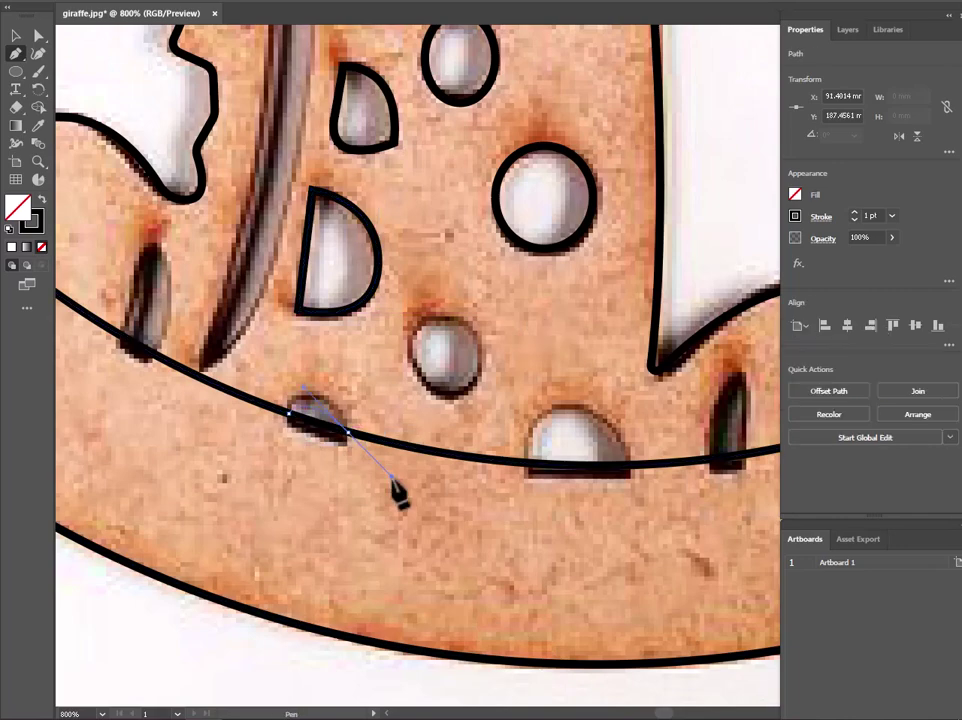
pyautogui.moveTo(525, 463)
pyautogui.mouseDown()
pyautogui.moveTo(631, 465)
pyautogui.moveTo(680, 597)
pyautogui.mouseUp()
pyautogui.hotkey('ctrl', 'z')
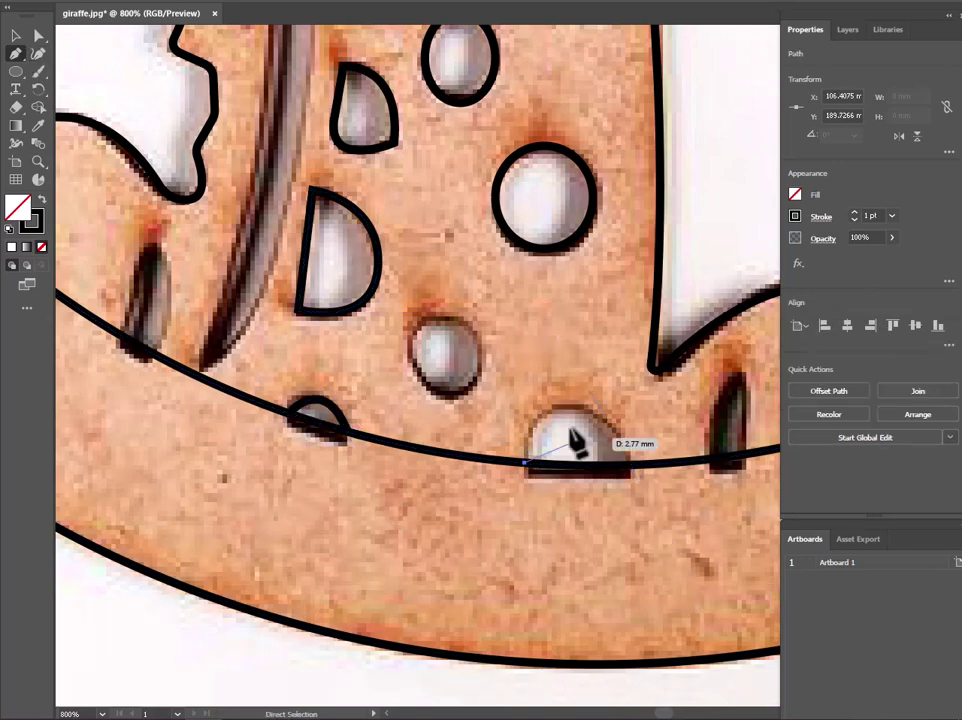
pyautogui.moveTo(575, 405); pyautogui.dragTo(644, 419)
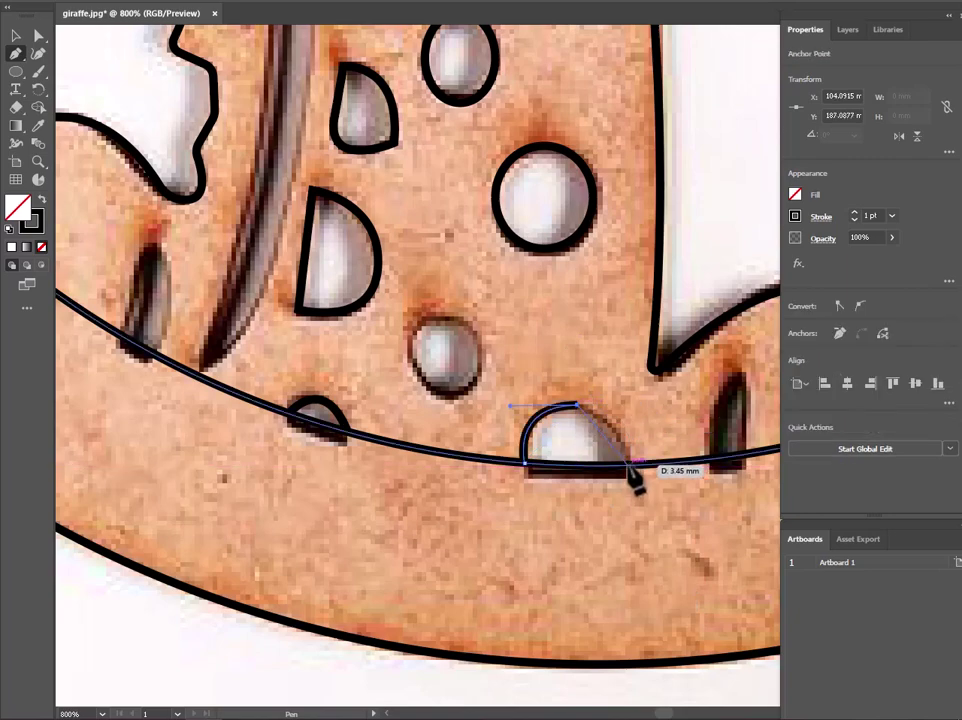
pyautogui.moveTo(628, 465); pyautogui.dragTo(631, 515)
# Draw an ellipse over the oval neck spot and resize it to fit
pyautogui.click(15, 71)
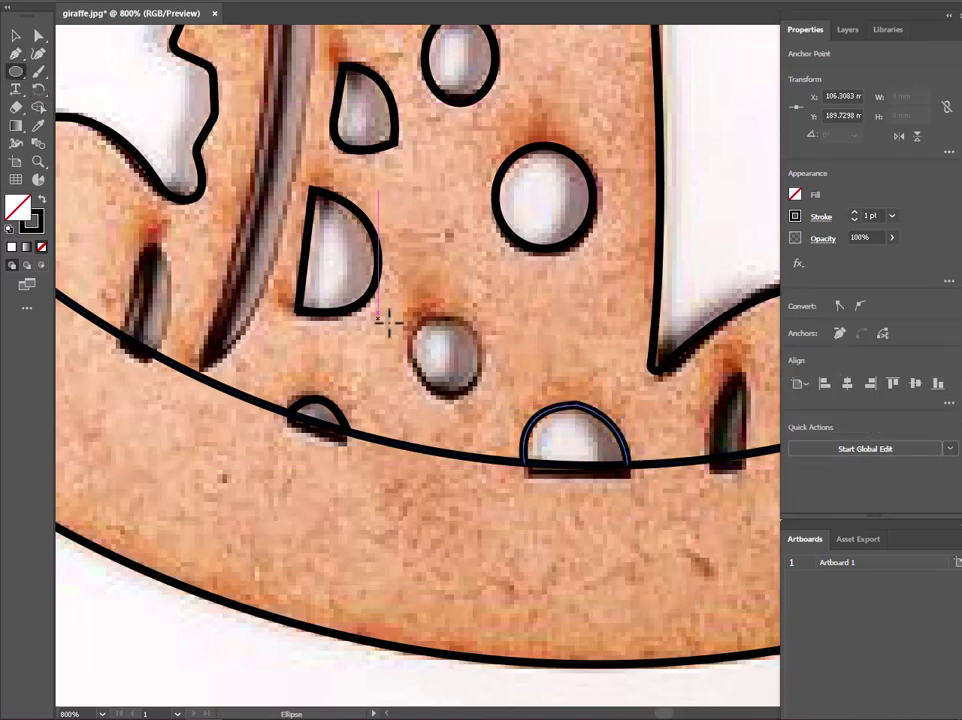
pyautogui.moveTo(404, 322); pyautogui.dragTo(484, 398)
pyautogui.moveTo(405, 361); pyautogui.dragTo(416, 361)
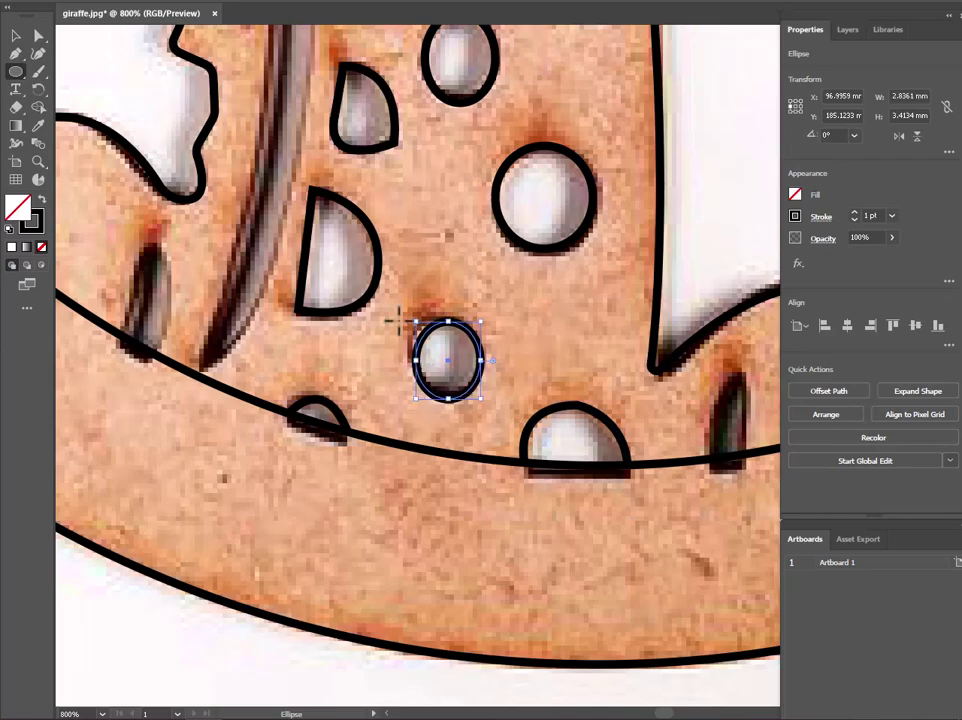
pyautogui.scroll(-5, 193, 101)
pyautogui.scroll(4, 370, 190)
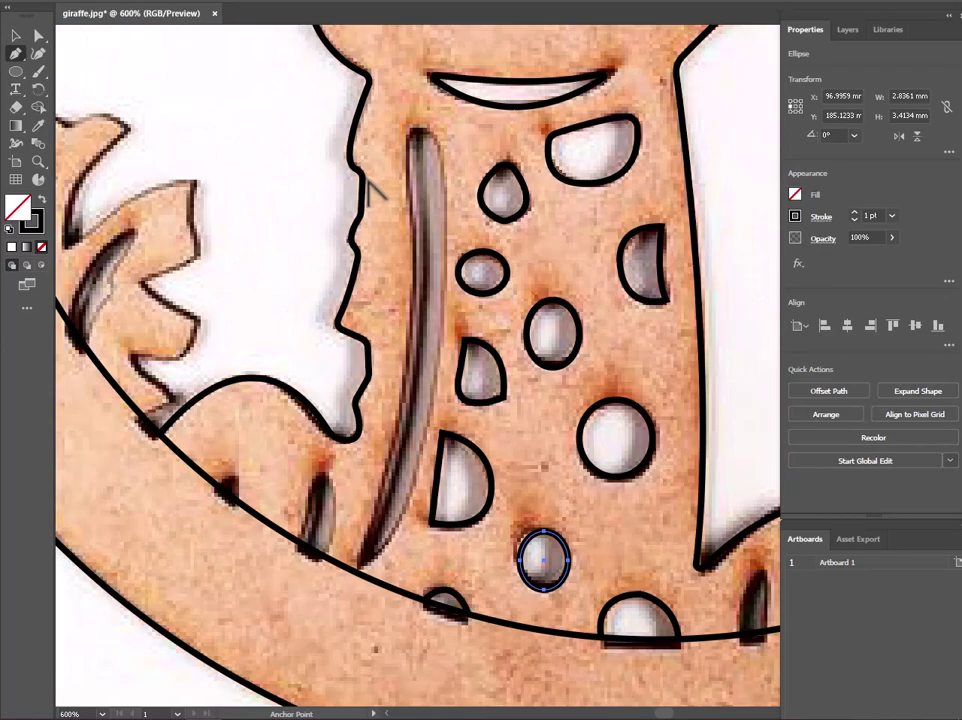
# Pen-trace the long neck groove from its base, curving up around its tip and back down
pyautogui.click(361, 554)
pyautogui.scroll(-2, 418, 145)
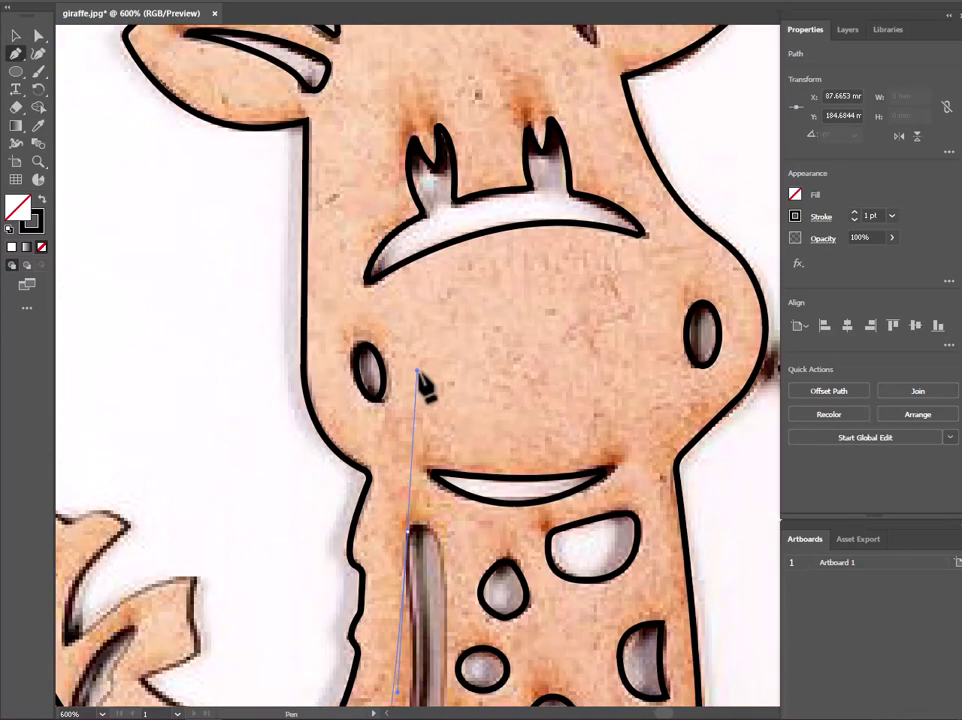
pyautogui.scroll(-1, 423, 386)
pyautogui.scroll(2, 429, 369)
pyautogui.moveTo(417, 287); pyautogui.dragTo(387, 182)
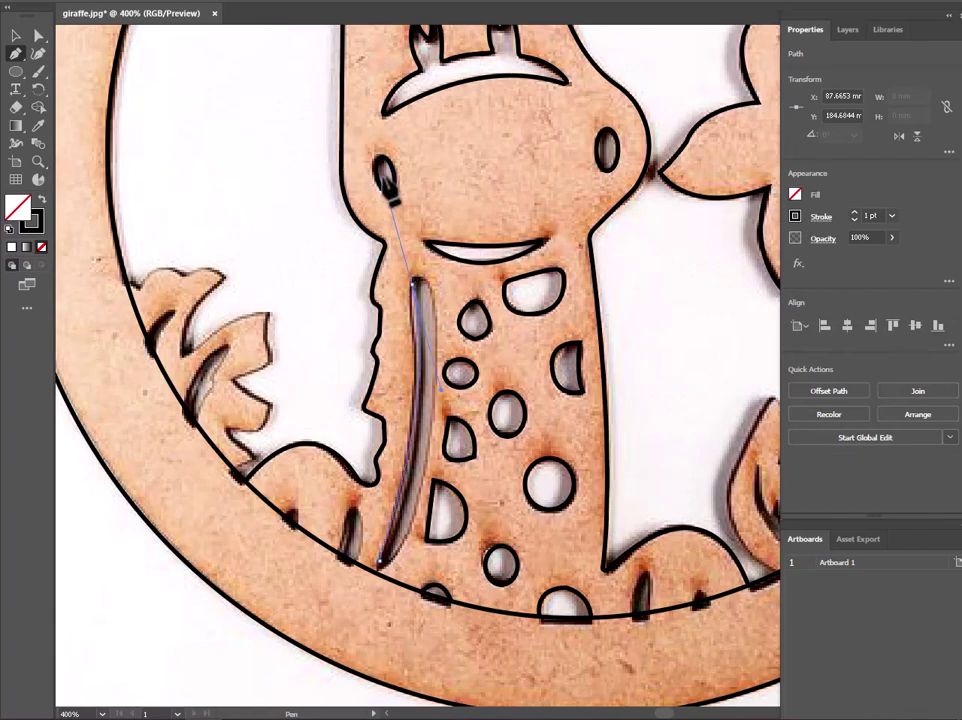
pyautogui.scroll(2, 420, 292)
pyautogui.moveTo(412, 275); pyautogui.dragTo(456, 305)
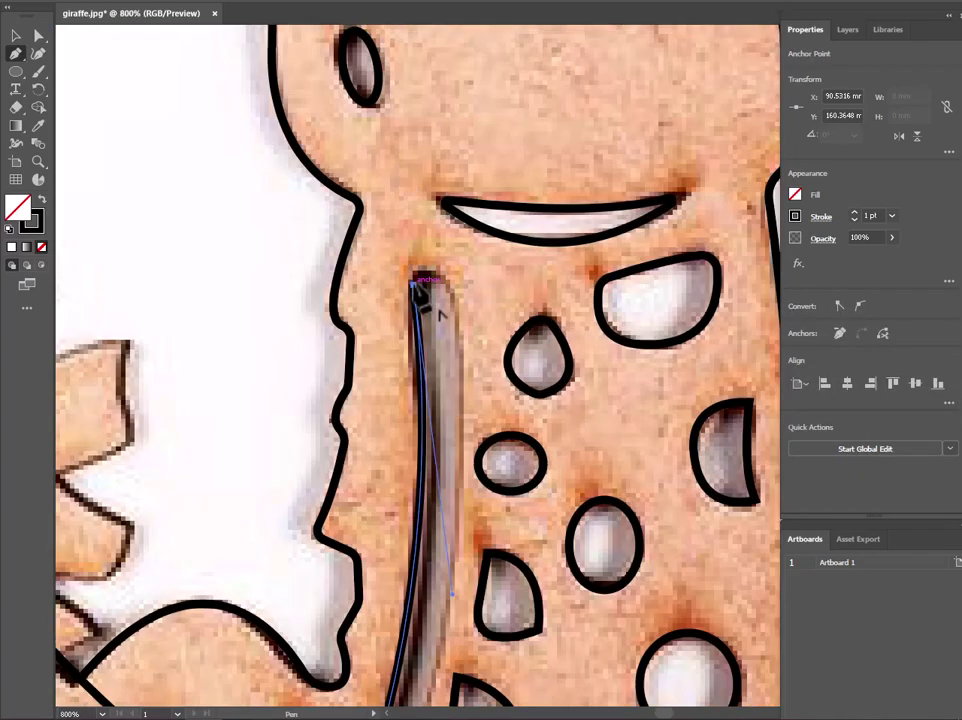
pyautogui.scroll(-2, 420, 290)
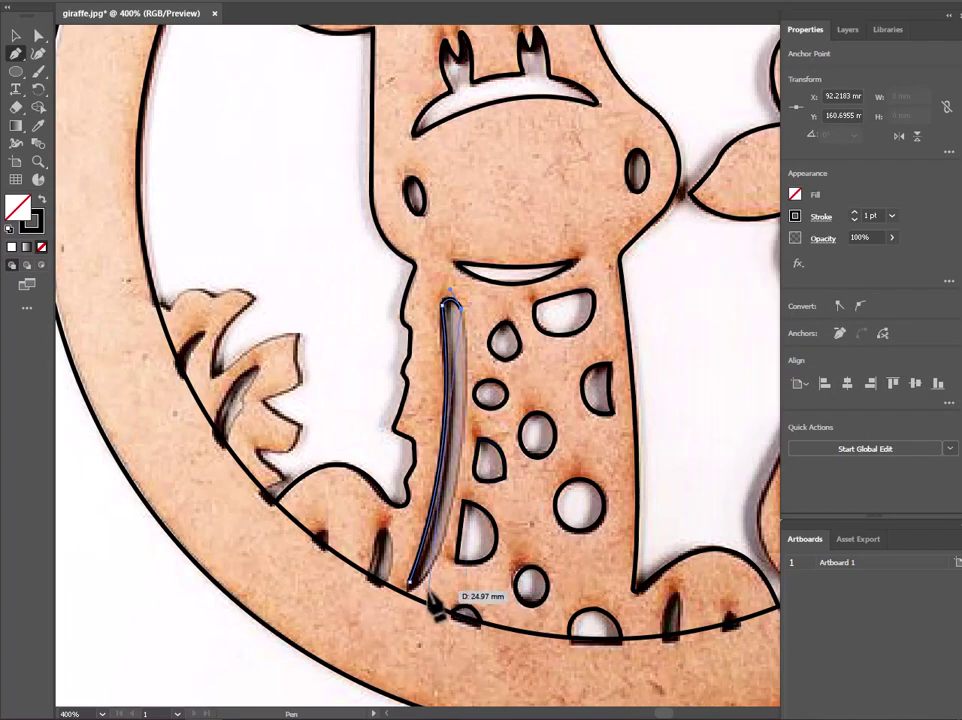
pyautogui.scroll(-2, 400, 620)
pyautogui.scroll(3, 440, 625)
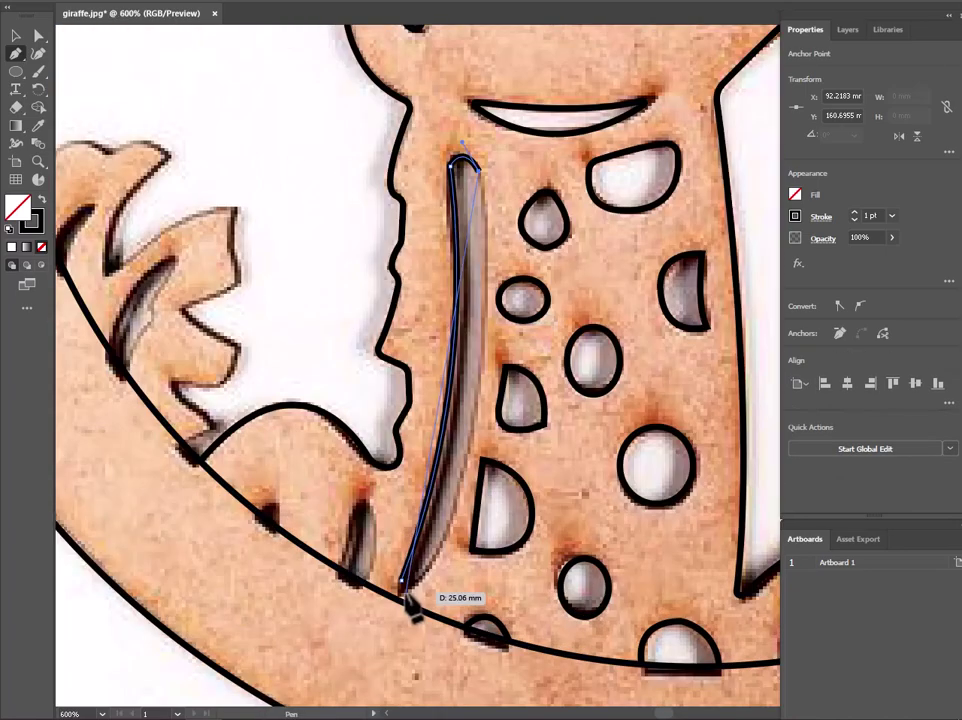
pyautogui.moveTo(410, 605)
pyautogui.mouseDown()
pyautogui.moveTo(318, 680)
pyautogui.moveTo(395, 548)
pyautogui.mouseUp()
# Check the anchors at the groove's tip
pyautogui.scroll(2, 310, 695)
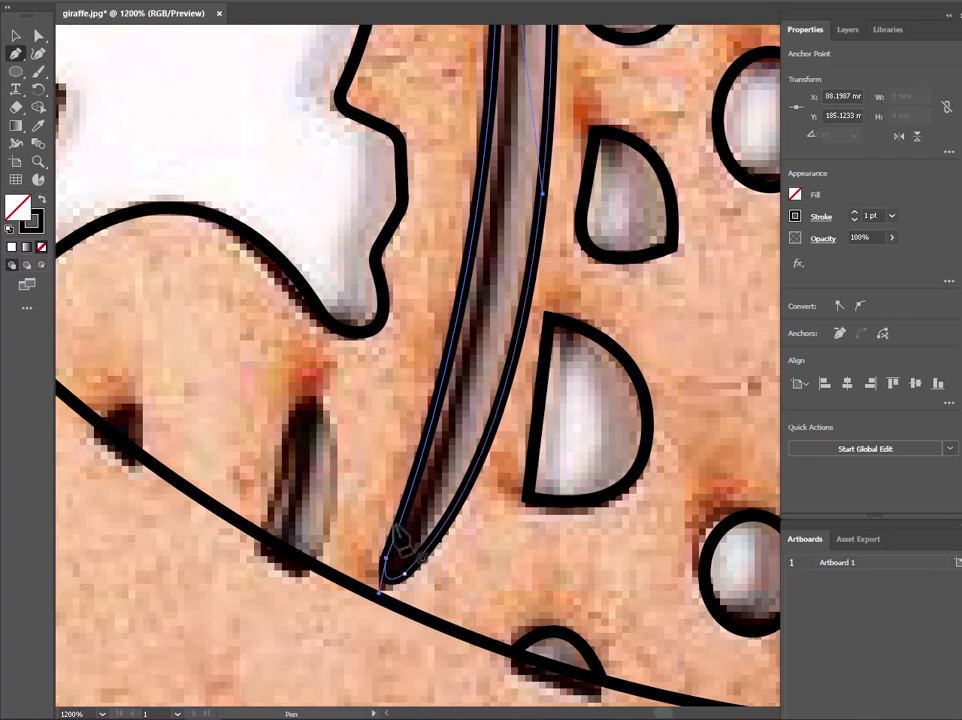
pyautogui.scroll(-3, 401, 541)
pyautogui.scroll(2, 430, 300)
pyautogui.click(192, 345)
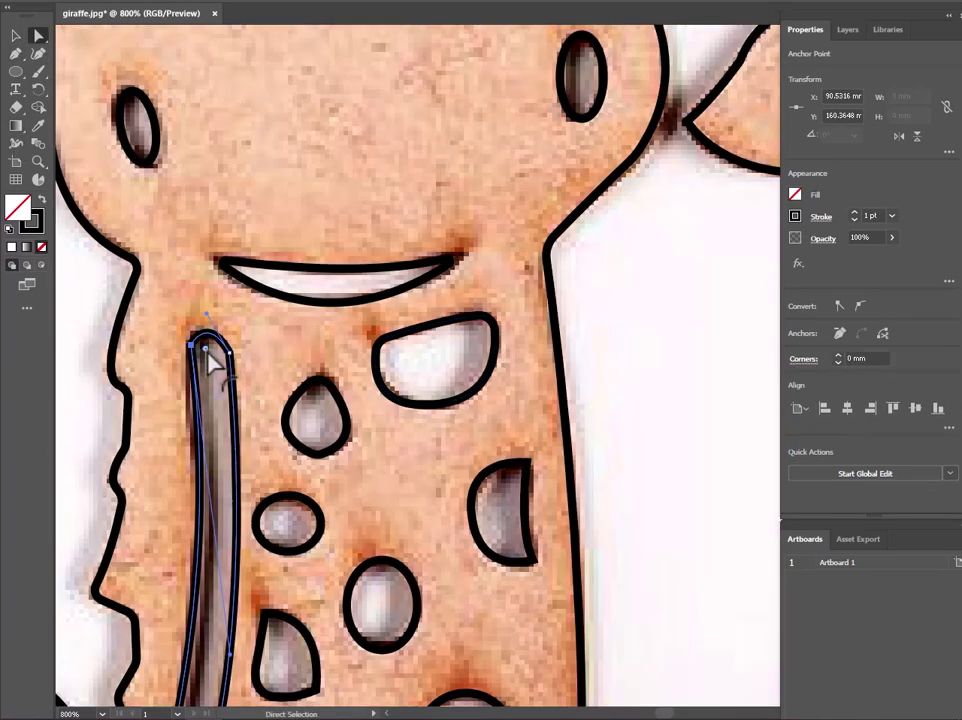
pyautogui.click(218, 359)
# Start the leaf outline at the ring, curving over the first lobe to the leaf tip
pyautogui.hotkey('ctrl', 'shift', 'a')
pyautogui.scroll(-4, 232, 283)
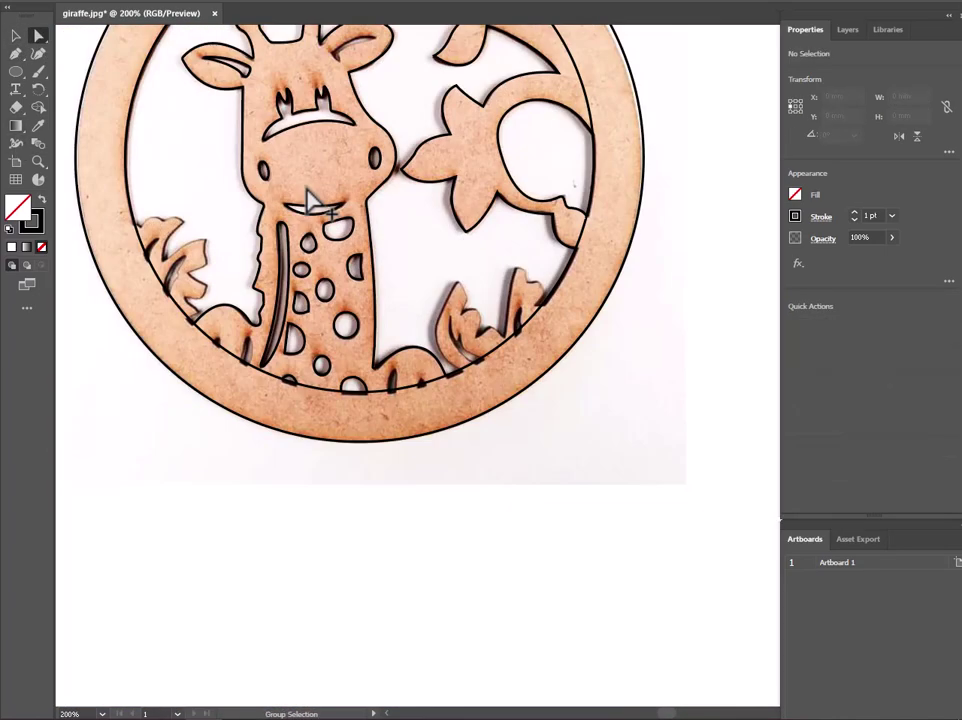
pyautogui.scroll(2, 161, 268)
pyautogui.scroll(-2, 204, 253)
pyautogui.scroll(3, 204, 253)
pyautogui.click(14, 56)
pyautogui.scroll(-5, 210, 290)
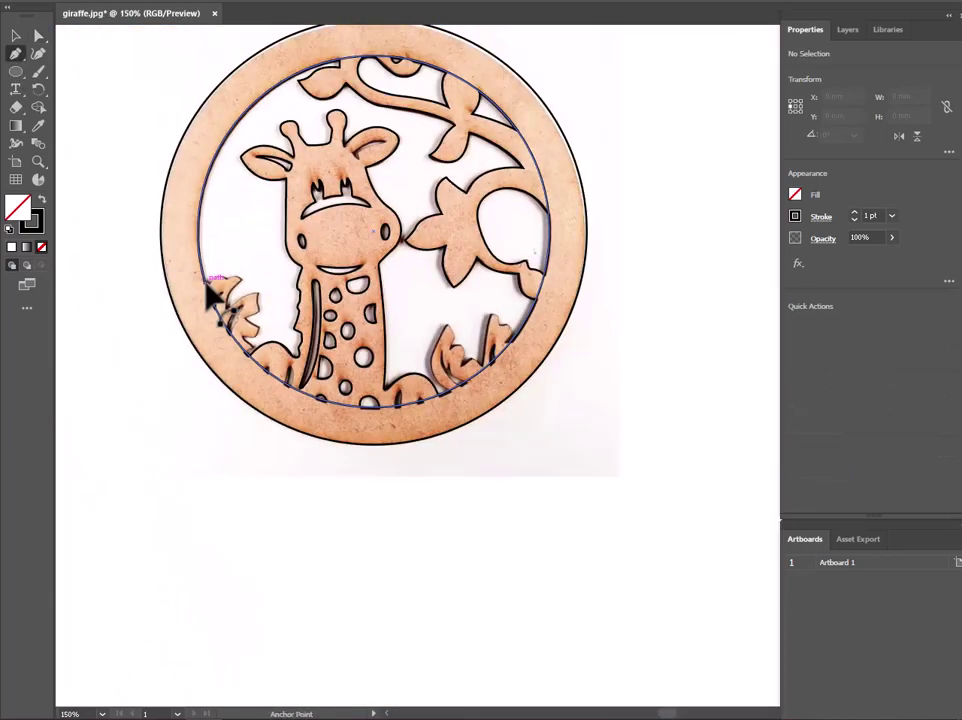
pyautogui.scroll(7, 204, 280)
pyautogui.click(231, 302)
pyautogui.click(369, 262)
pyautogui.moveTo(383, 288); pyautogui.dragTo(392, 295)
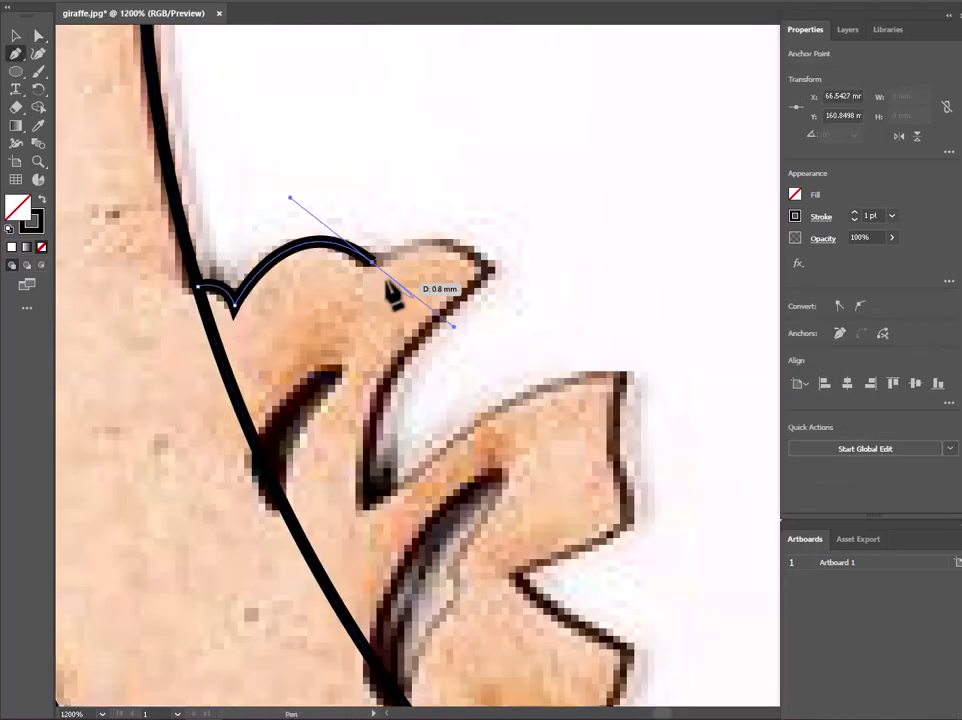
pyautogui.moveTo(490, 268); pyautogui.dragTo(526, 322)
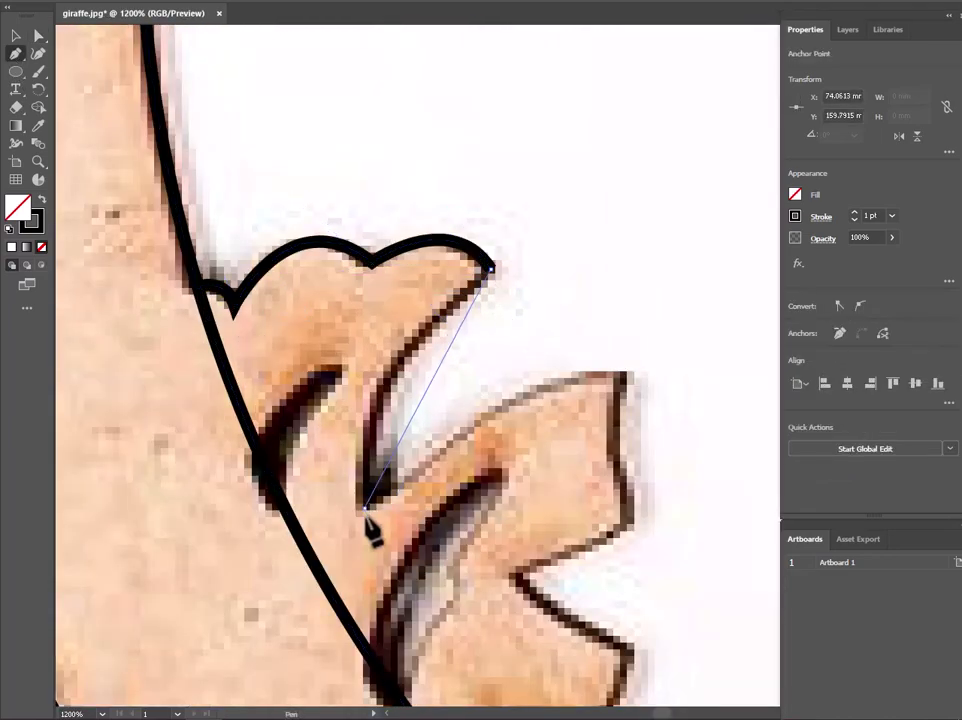
# Continue the leaf outline through each notch and point, ending at the ring edge
pyautogui.moveTo(365, 505); pyautogui.dragTo(380, 668)
pyautogui.moveTo(623, 376)
pyautogui.mouseDown()
pyautogui.moveTo(715, 404)
pyautogui.moveTo(751, 380)
pyautogui.mouseUp()
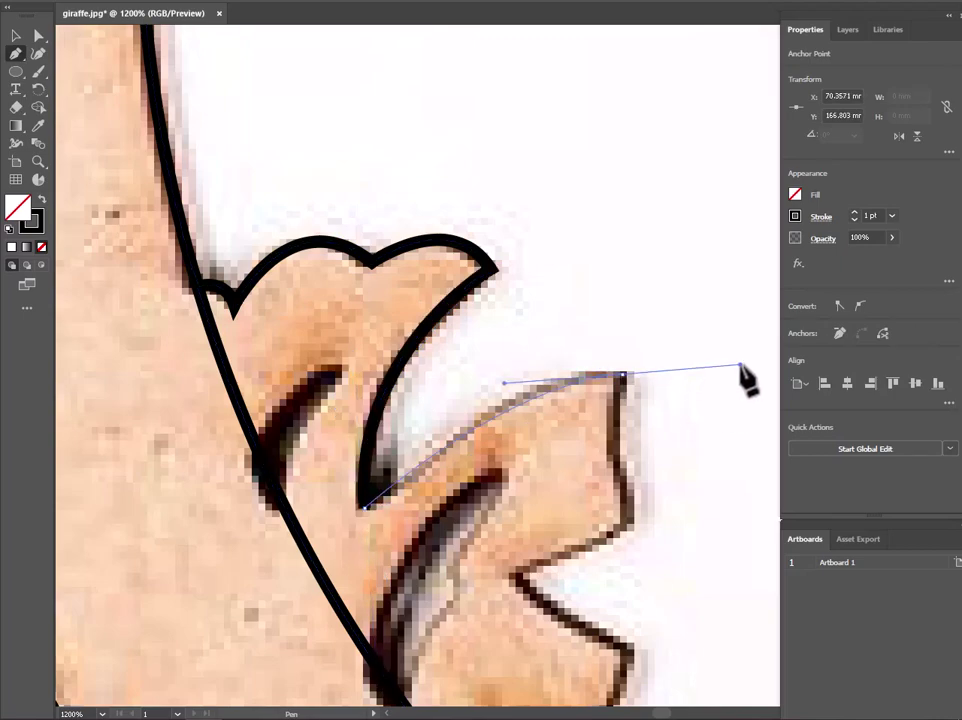
pyautogui.scroll(-1, 605, 465)
pyautogui.click(590, 312)
pyautogui.moveTo(590, 412); pyautogui.dragTo(522, 455)
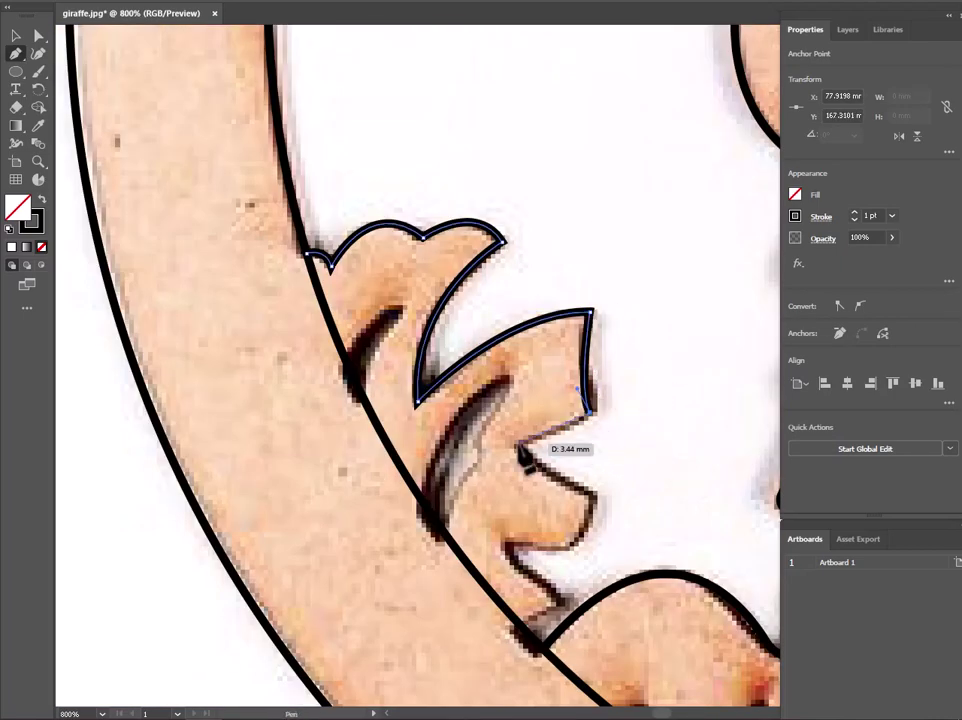
pyautogui.click(517, 444)
pyautogui.moveTo(595, 492); pyautogui.dragTo(640, 512)
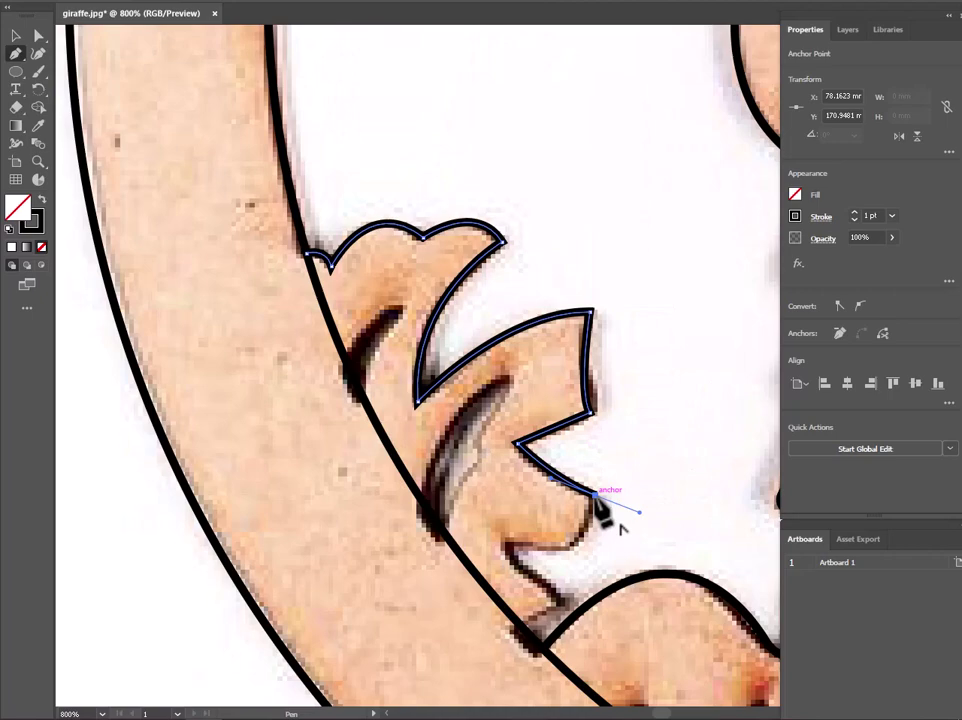
pyautogui.click(570, 548)
pyautogui.click(507, 541)
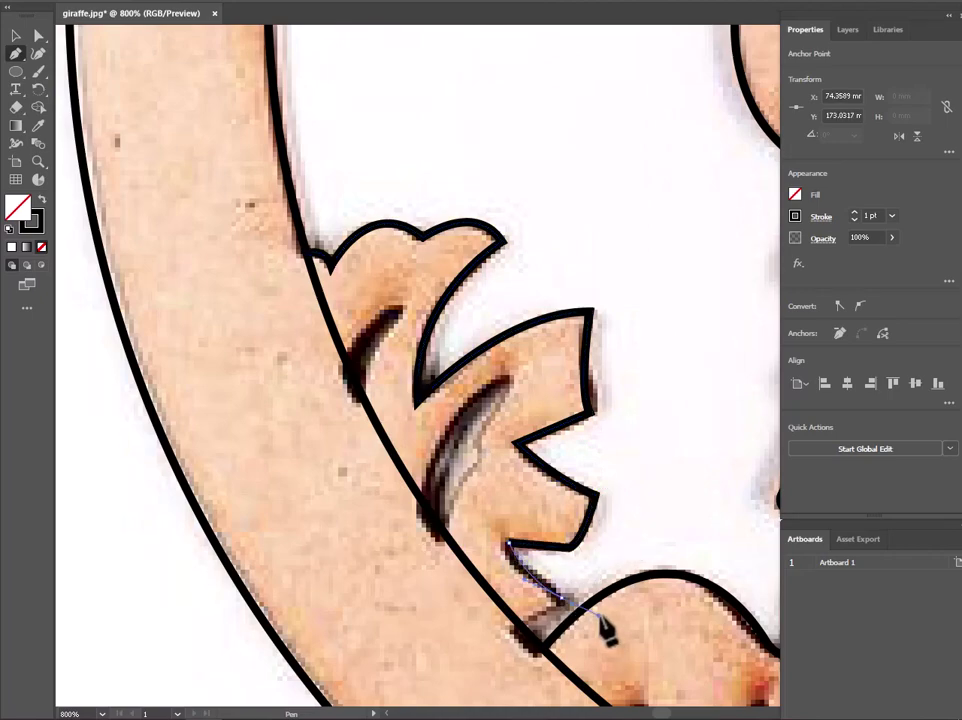
pyautogui.click(562, 598)
# Inspect the leaf outline's anchors, including the right peak, with Direct Selection
pyautogui.click(38, 35)
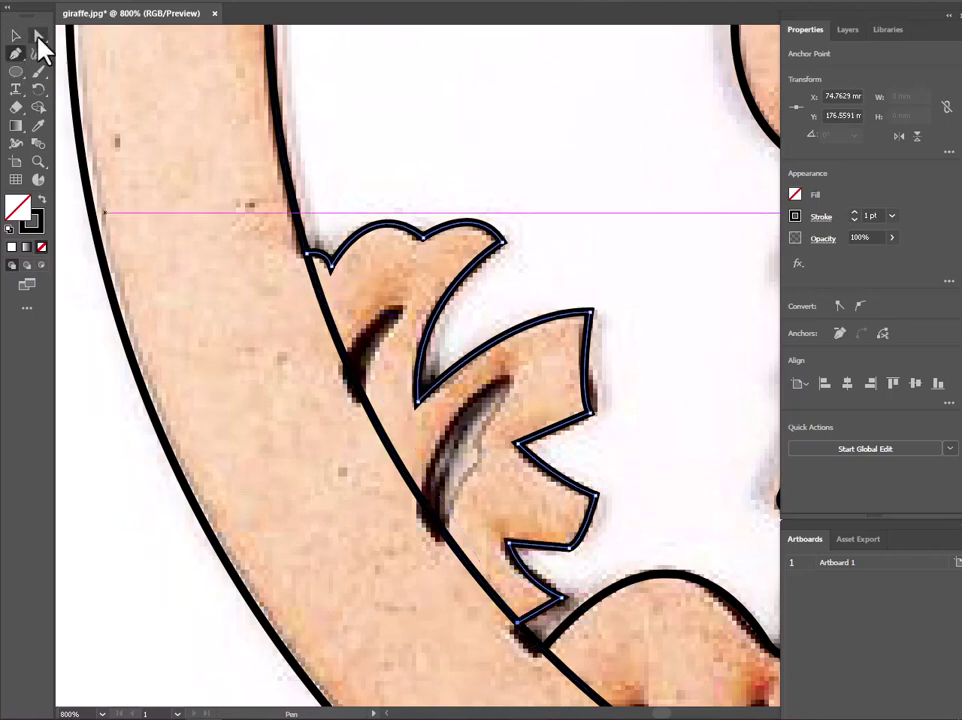
pyautogui.scroll(2, 490, 255)
pyautogui.click(176, 278)
pyautogui.click(357, 220)
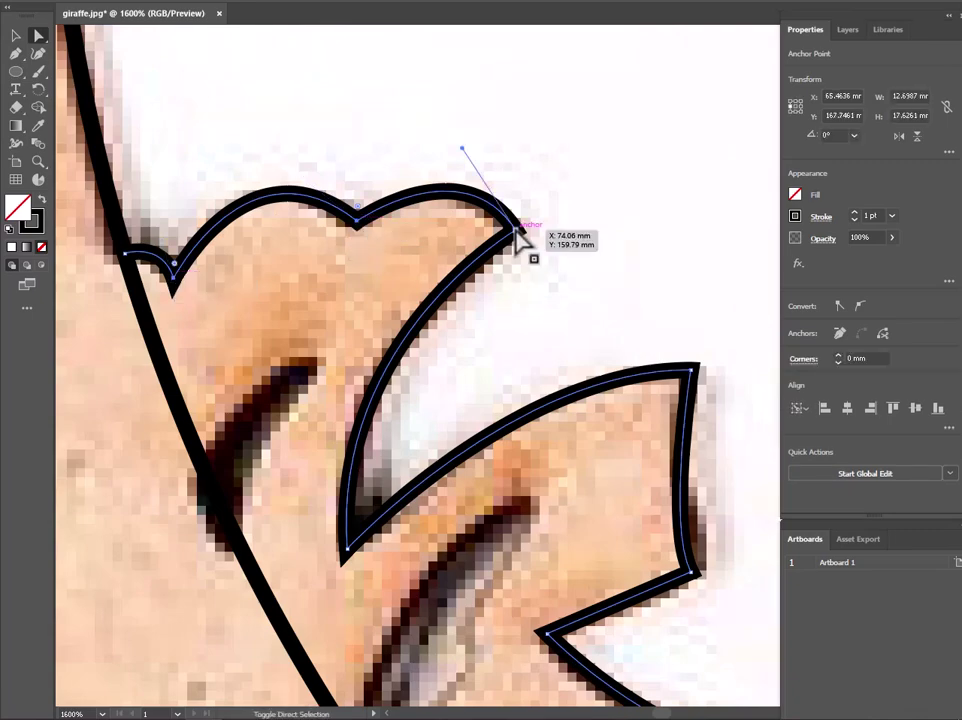
pyautogui.click(505, 232)
pyautogui.scroll(-1, 700, 580)
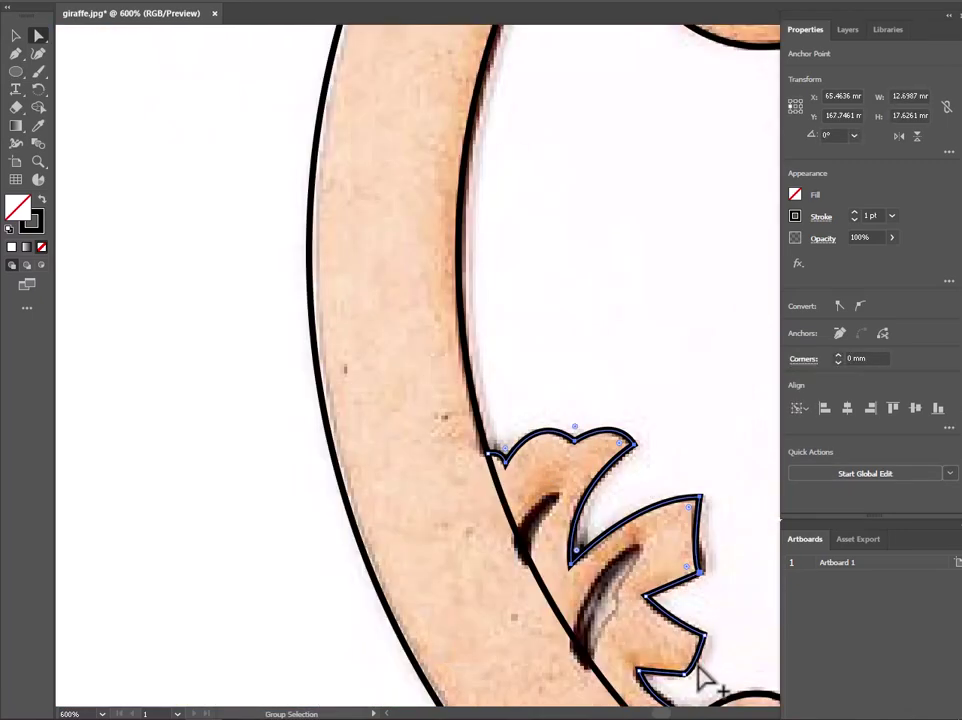
pyautogui.scroll(-1, 720, 680)
pyautogui.scroll(2, 580, 455)
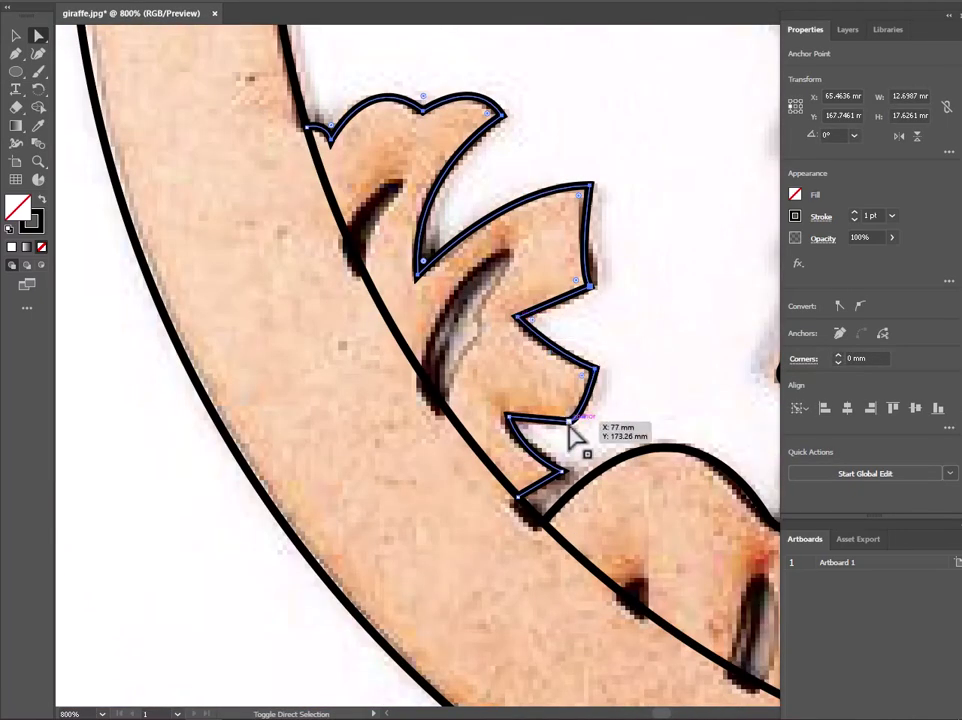
pyautogui.scroll(1, 540, 485)
pyautogui.scroll(1, 550, 490)
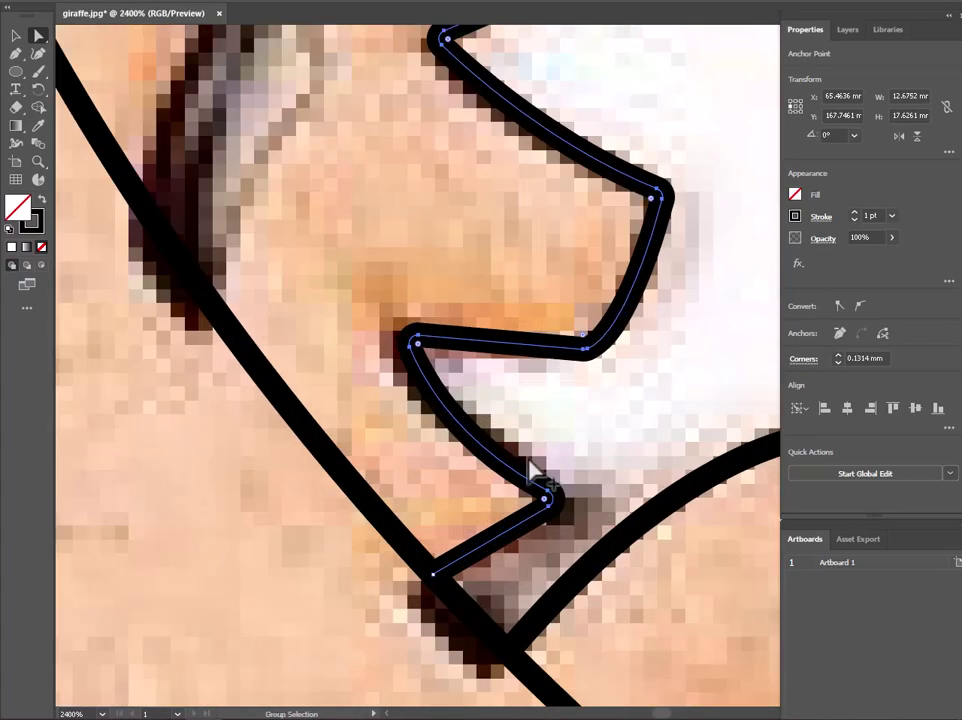
pyautogui.scroll(-3, 520, 400)
pyautogui.click(16, 53)
# Make a first pass at tracing the dark crescent gap beside the leaf
pyautogui.scroll(-1, 434, 232)
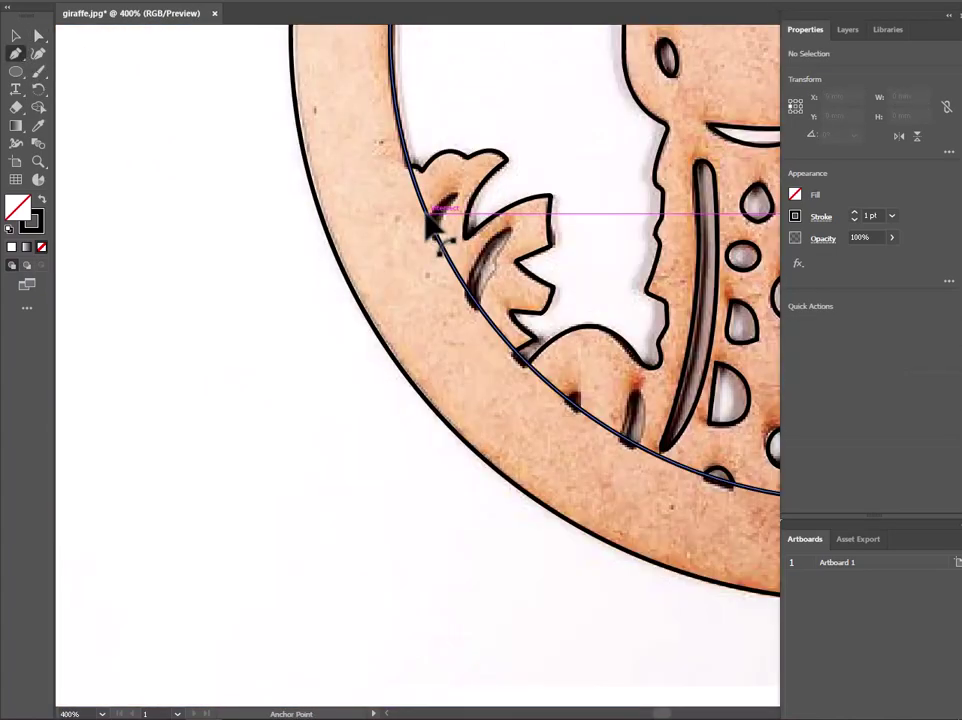
pyautogui.scroll(1, 459, 187)
pyautogui.scroll(1, 390, 300)
pyautogui.moveTo(442, 240)
pyautogui.mouseDown()
pyautogui.moveTo(406, 326)
pyautogui.moveTo(417, 396)
pyautogui.mouseUp()
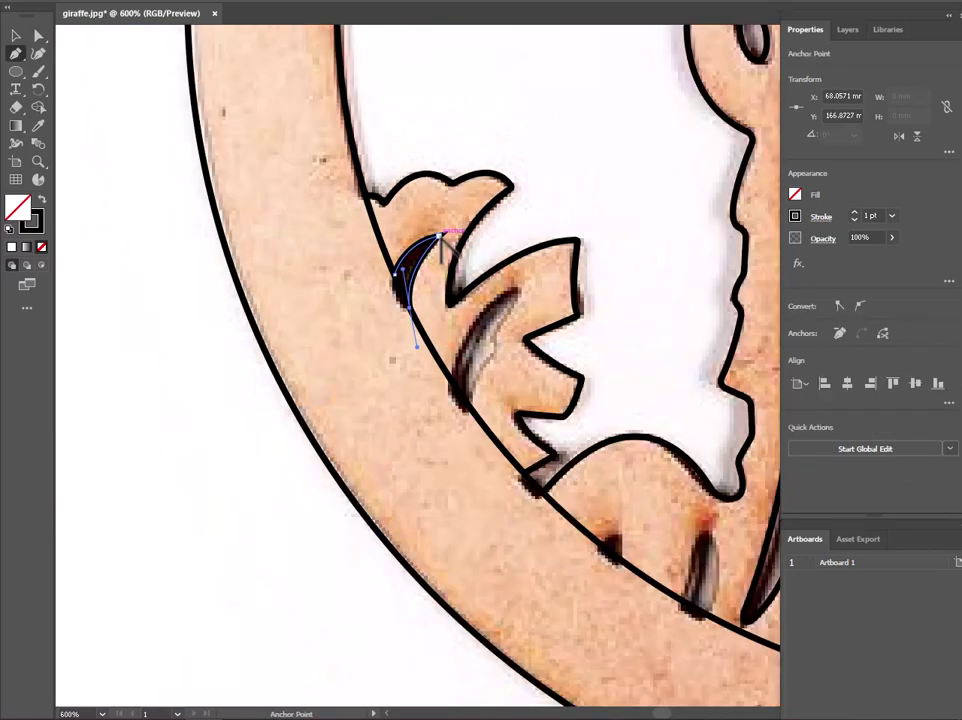
pyautogui.scroll(3, 440, 240)
pyautogui.click(14, 36)
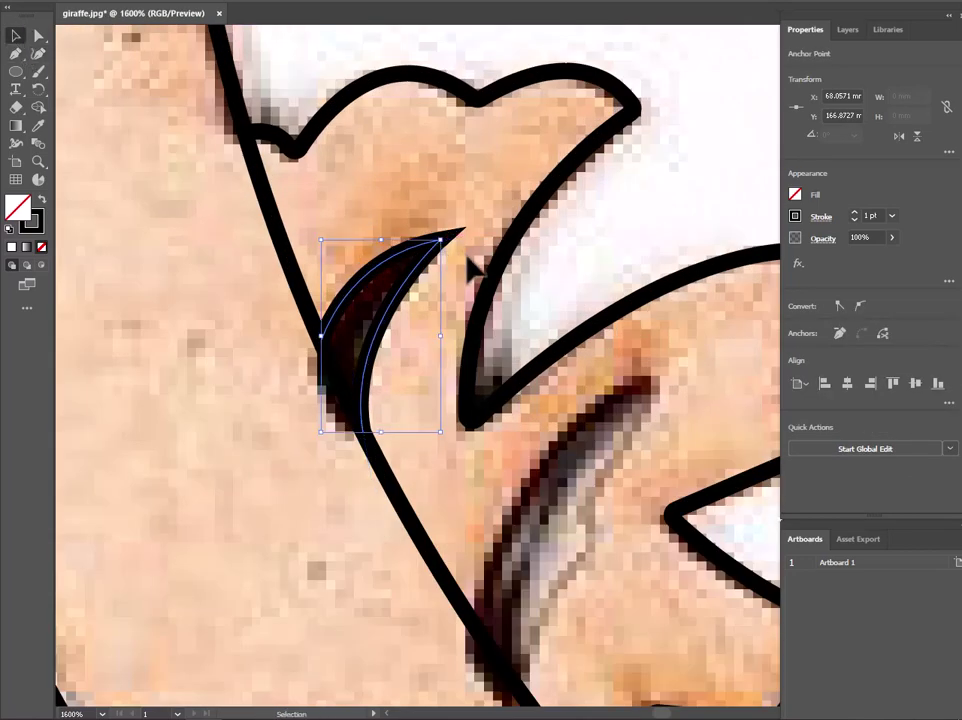
pyautogui.press('a')
pyautogui.scroll(-2, 457, 343)
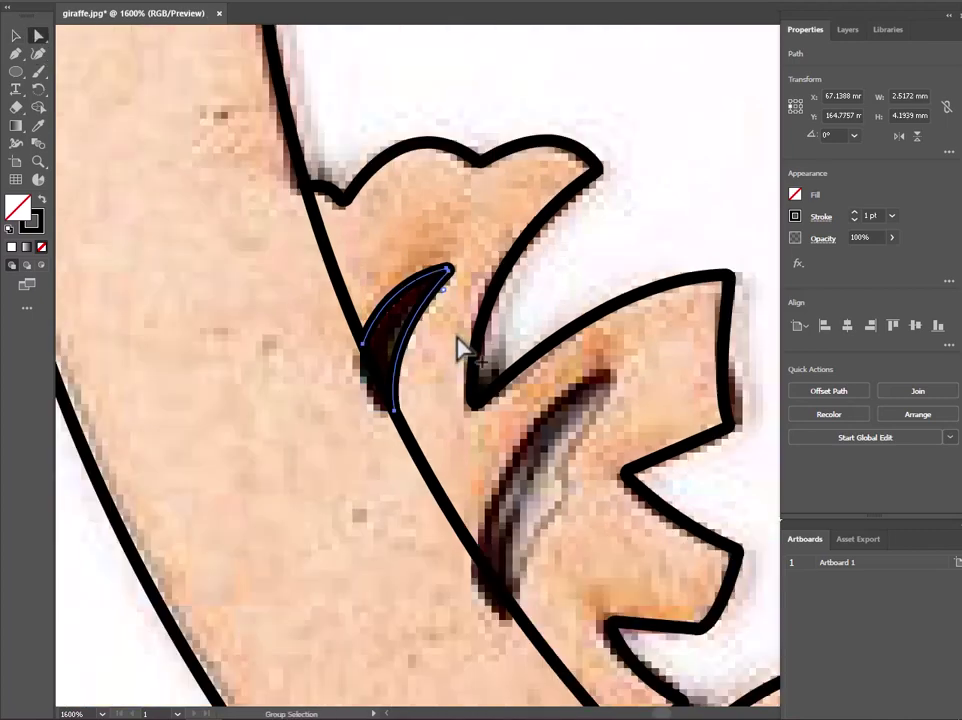
# Close a curved outline around the dark crescent, then zoom out to the whole cutout
pyautogui.click(543, 232)
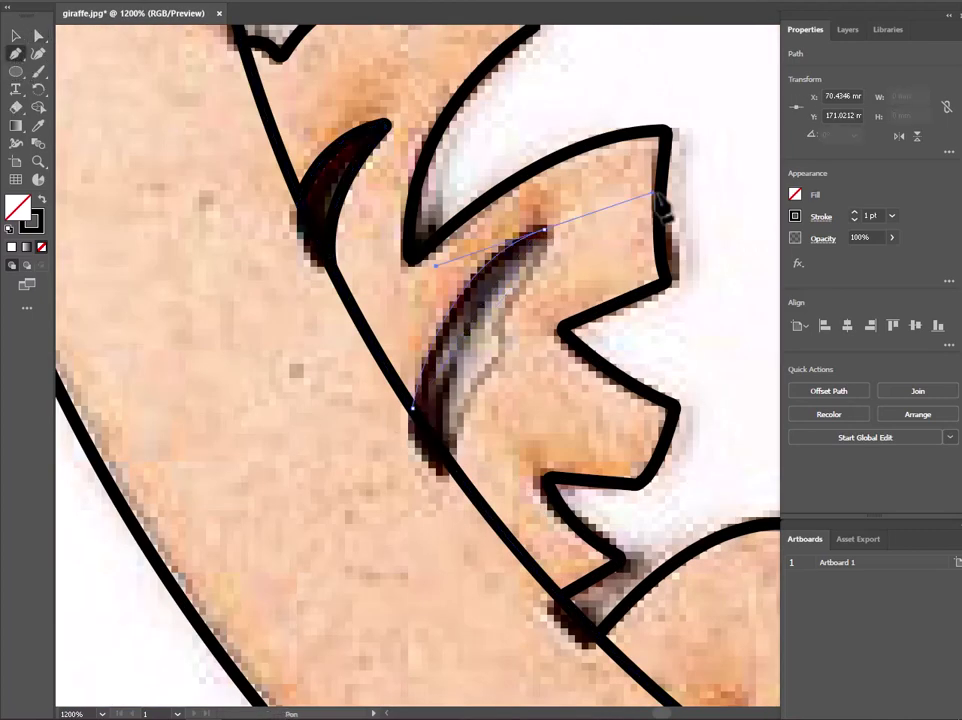
pyautogui.moveTo(451, 465); pyautogui.dragTo(461, 553)
pyautogui.click(543, 232)
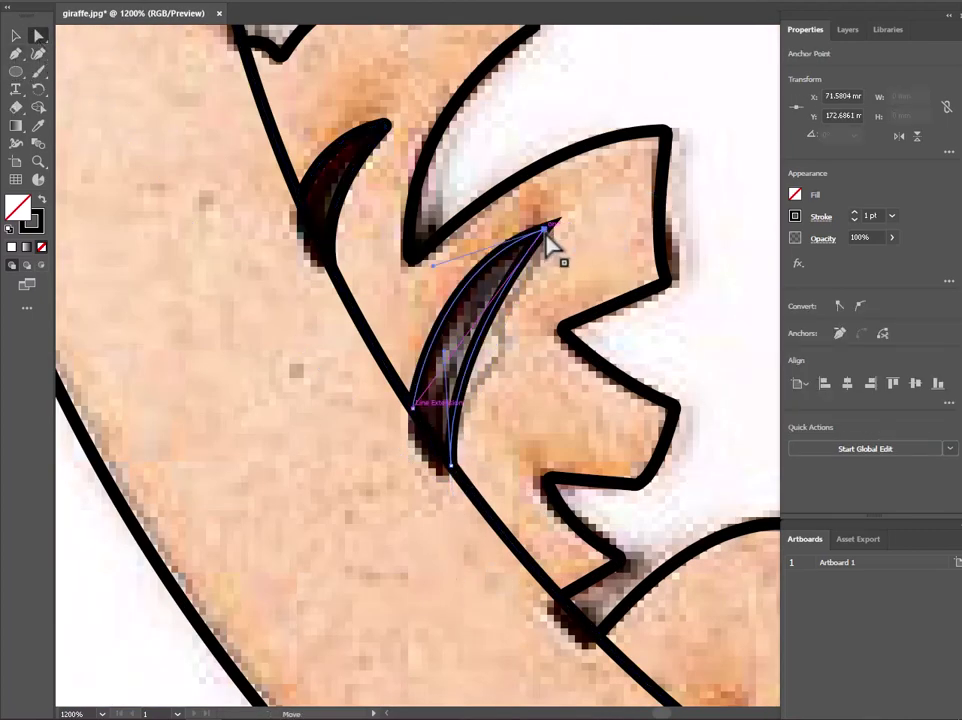
pyautogui.press('a')
pyautogui.hotkey('ctrl', '-')
pyautogui.hotkey('ctrl', '-')
pyautogui.hotkey('ctrl', '-')
pyautogui.scroll(4, 600, 385)
pyautogui.scroll(-5, 640, 380)
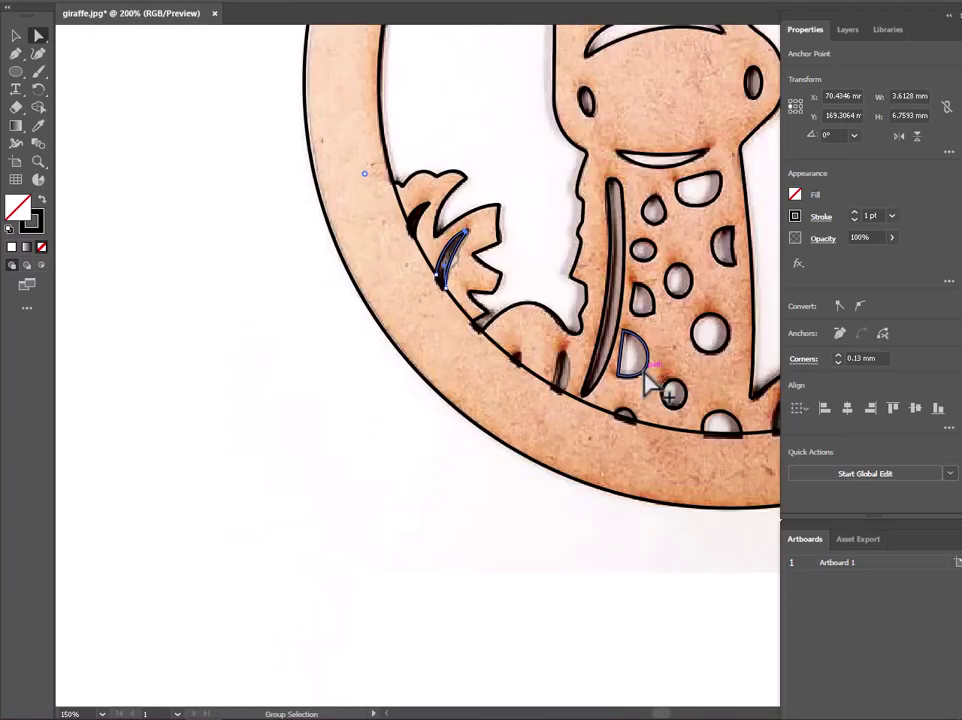
pyautogui.scroll(6, 651, 387)
# Outline the dark mark on the rim and the dark slit with closed curved paths
pyautogui.click(17, 55)
pyautogui.click(310, 372)
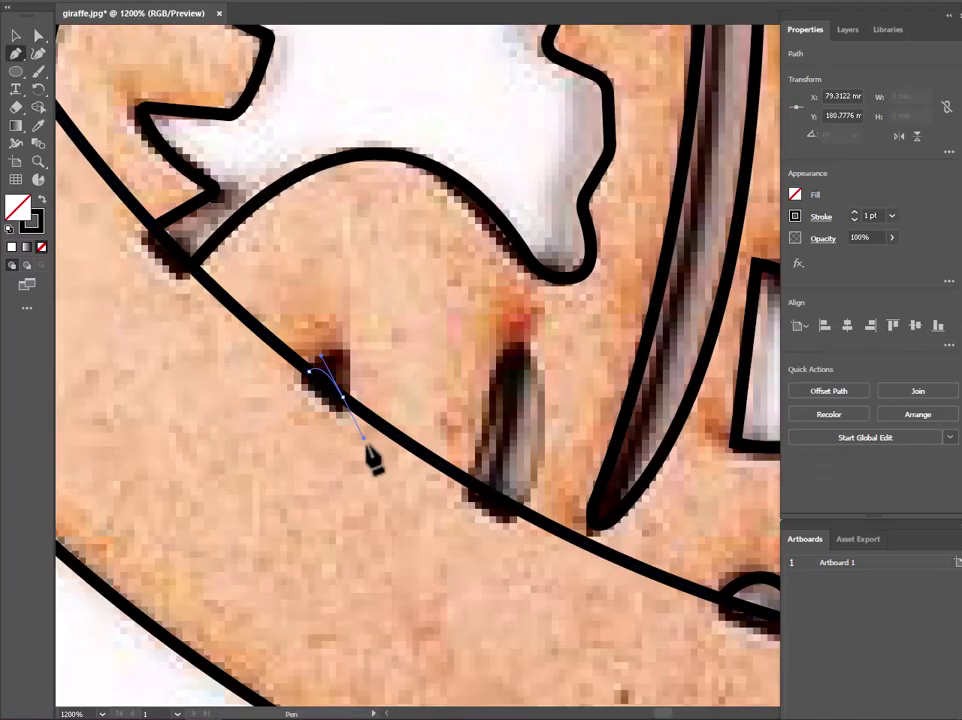
pyautogui.moveTo(343, 397); pyautogui.dragTo(325, 462)
pyautogui.click(514, 508)
pyautogui.moveTo(514, 345); pyautogui.dragTo(547, 322)
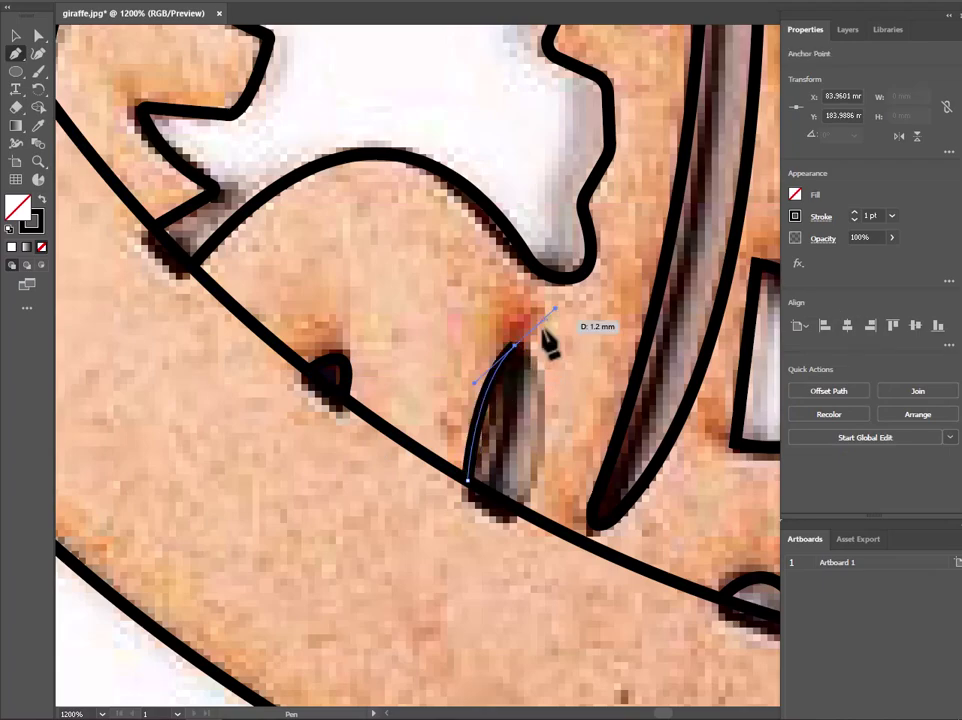
pyautogui.moveTo(514, 508); pyautogui.dragTo(474, 571)
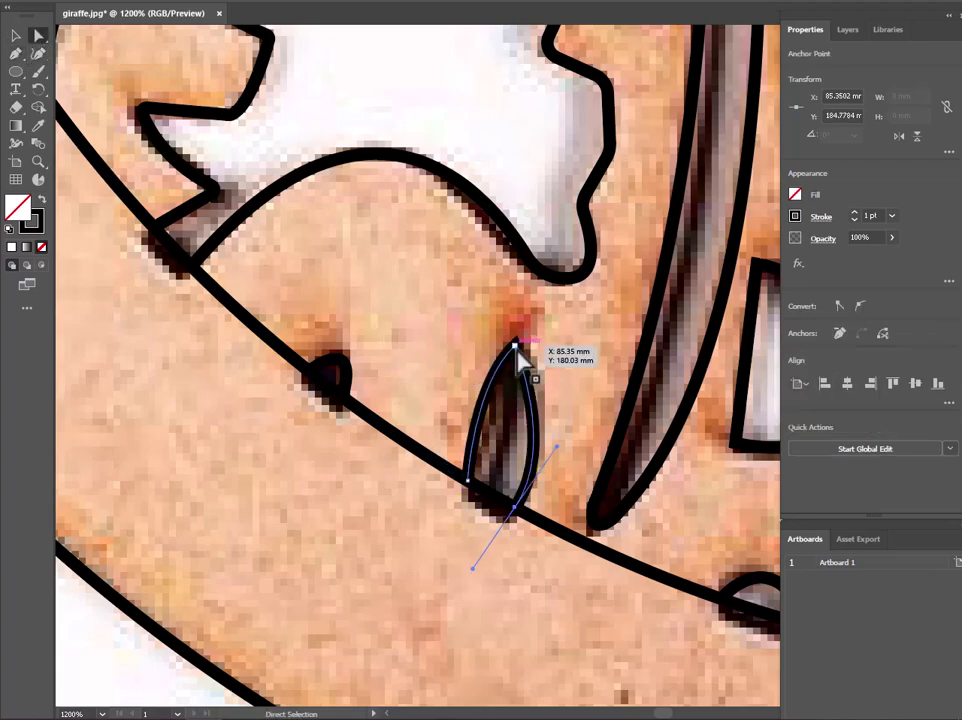
pyautogui.click(580, 376)
pyautogui.scroll(-3, 457, 369)
# Trace the narrow leaf-shaped slit beneath the spots as a closed curved path
pyautogui.scroll(-3, 612, 408)
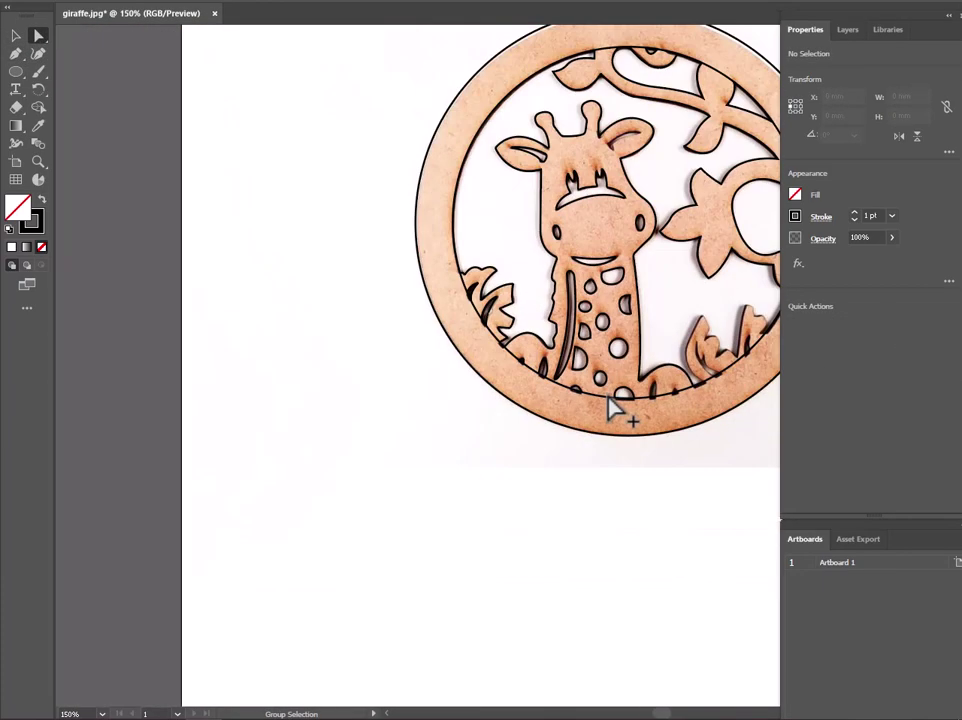
pyautogui.scroll(-1, 608, 395)
pyautogui.scroll(4, 569, 457)
pyautogui.scroll(1, 569, 457)
pyautogui.click(16, 53)
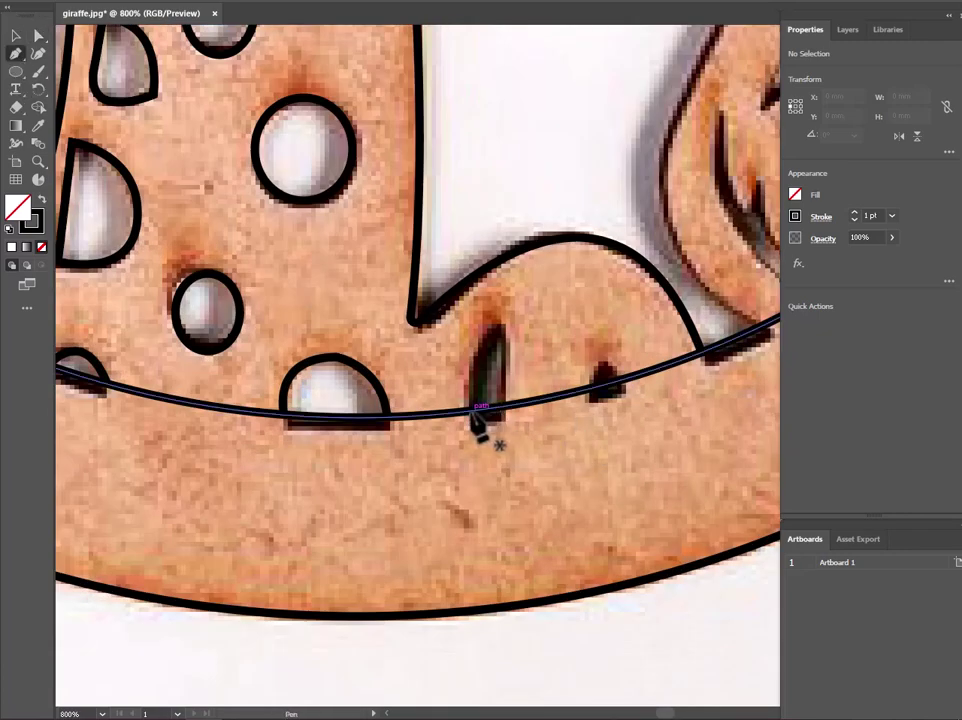
pyautogui.click(472, 411)
pyautogui.moveTo(501, 327); pyautogui.dragTo(546, 292)
pyautogui.moveTo(470, 410)
pyautogui.mouseDown()
pyautogui.moveTo(605, 386)
pyautogui.moveTo(667, 435)
pyautogui.mouseUp()
# Begin outlining the small dark notch beside the slit, then check and clear the selection
pyautogui.scroll(1, 600, 385)
pyautogui.click(586, 386)
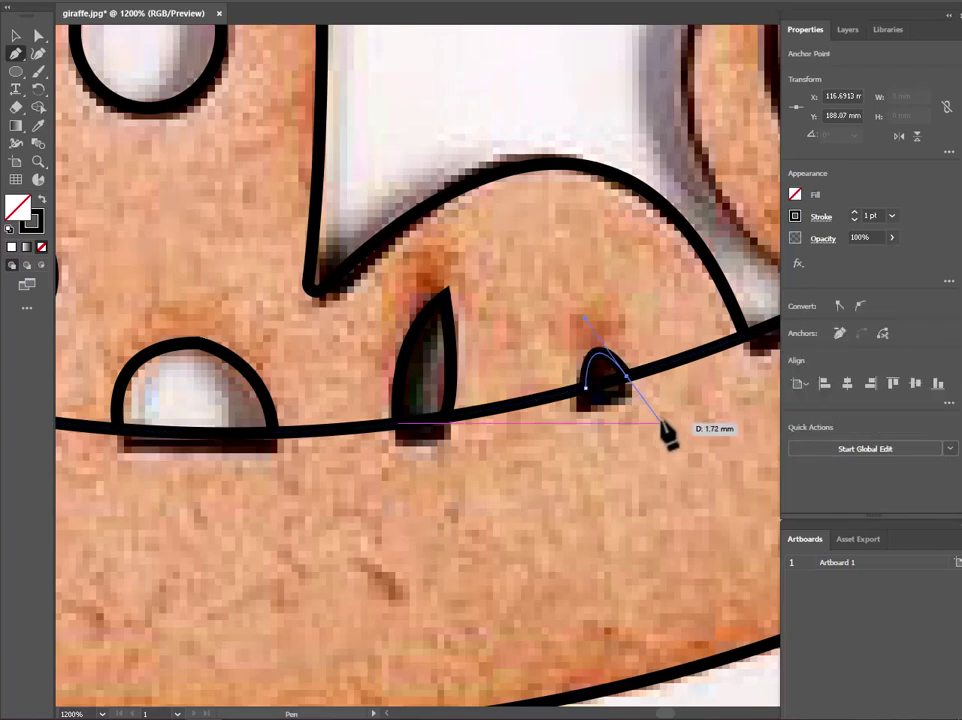
pyautogui.click(442, 318)
pyautogui.click(526, 318)
pyautogui.scroll(-5, 526, 318)
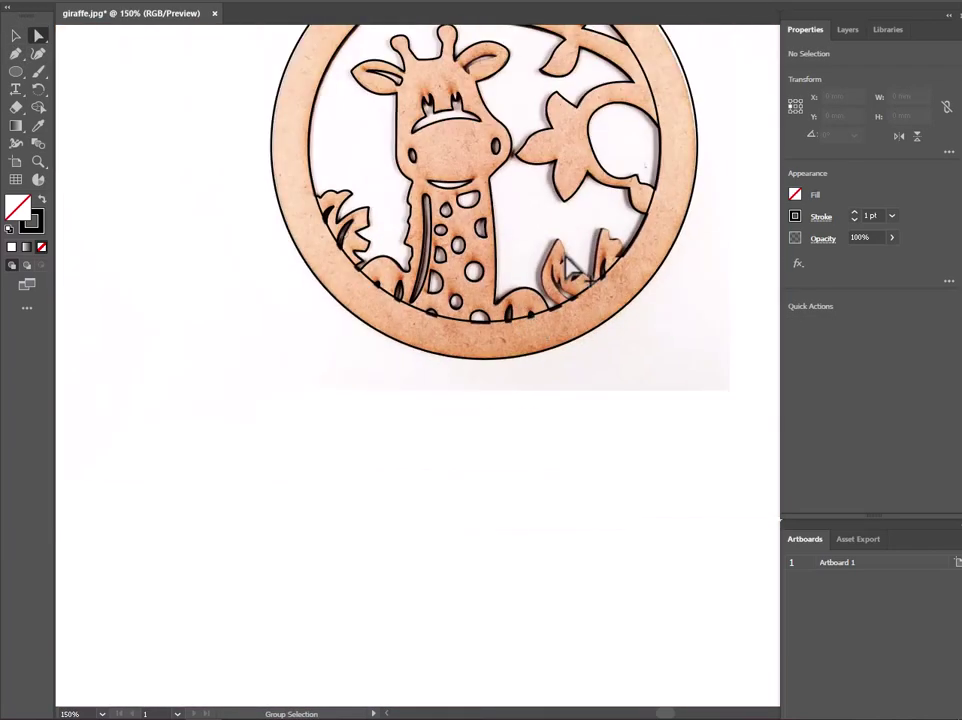
pyautogui.scroll(4, 118, 257)
# Outline the foliage from the rim to the first leaf tip and into the sharp notch
pyautogui.click(15, 54)
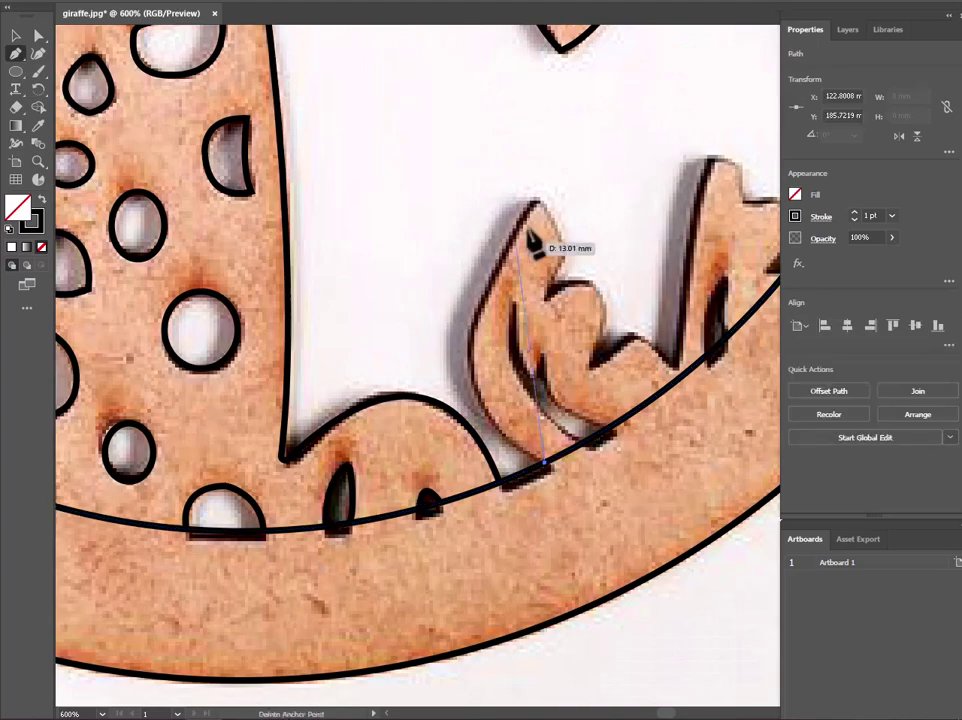
pyautogui.moveTo(537, 207); pyautogui.dragTo(648, 118)
pyautogui.scroll(5, 648, 118)
pyautogui.scroll(-3, 575, 472)
pyautogui.scroll(3, 490, 322)
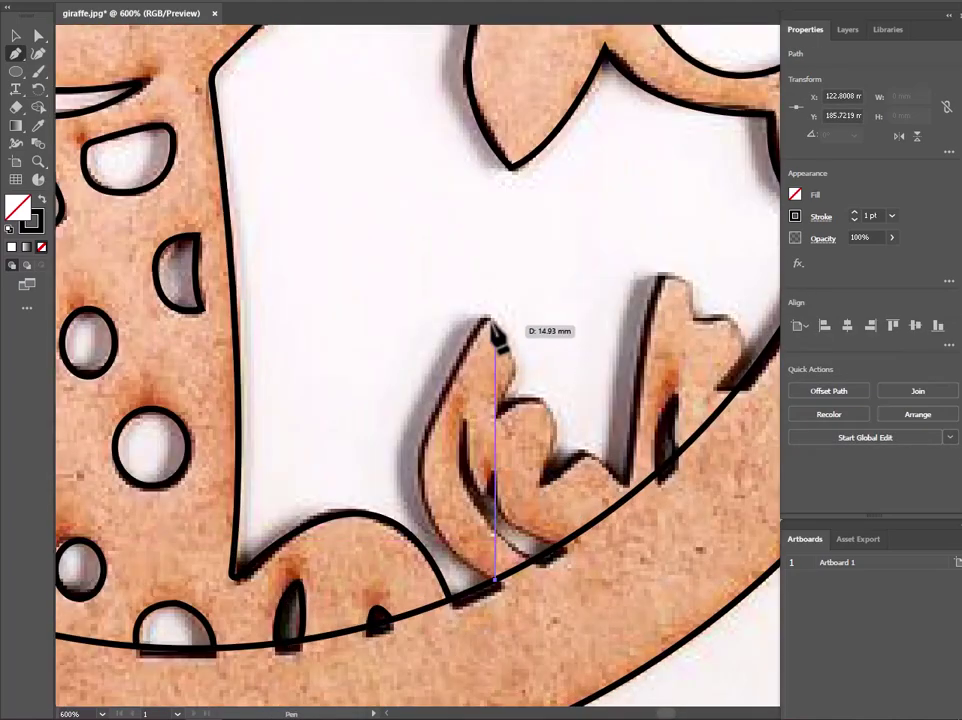
pyautogui.moveTo(487, 320); pyautogui.dragTo(636, 125)
pyautogui.scroll(1, 487, 320)
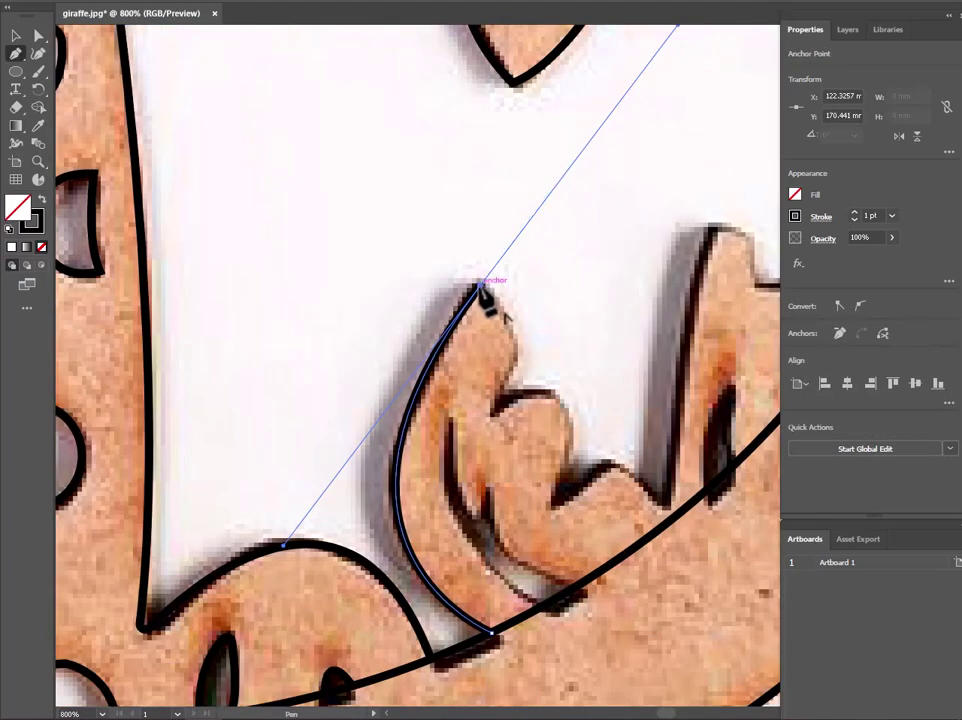
pyautogui.moveTo(492, 413); pyautogui.dragTo(546, 333)
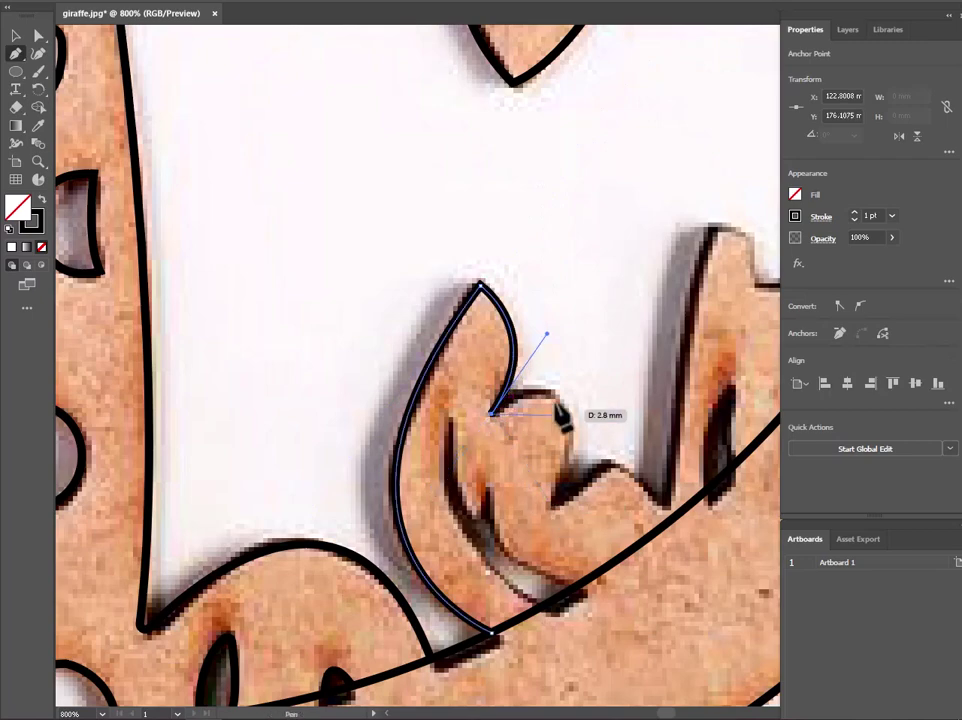
pyautogui.moveTo(557, 412)
pyautogui.mouseDown()
pyautogui.moveTo(571, 426)
pyautogui.moveTo(566, 416)
pyautogui.mouseUp()
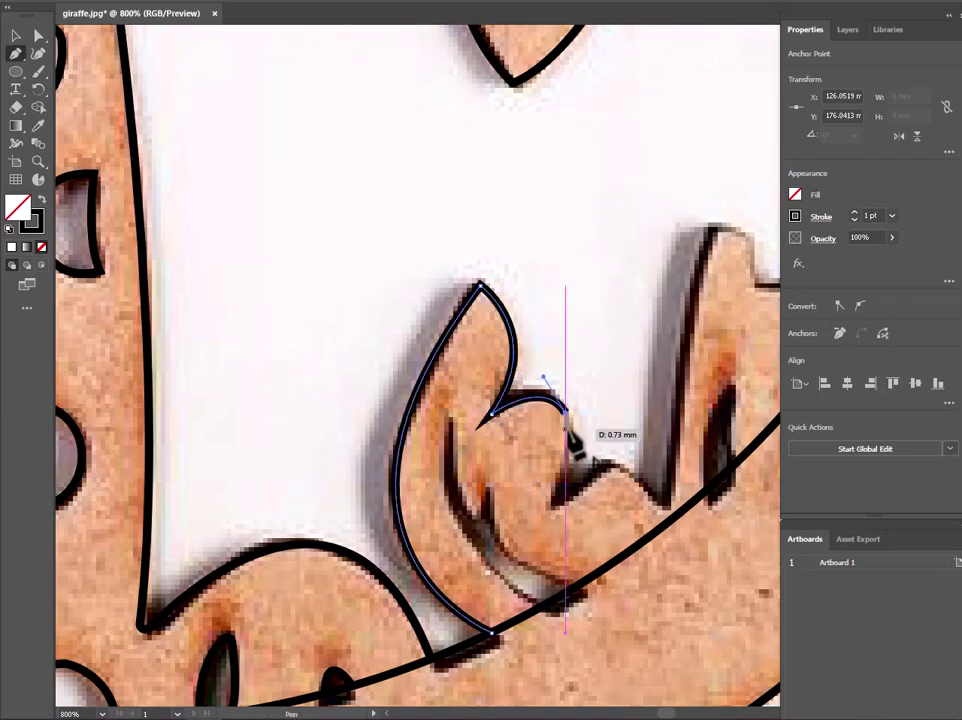
# Continue the outline around the second lobe, up the tall leaf and back to the rim
pyautogui.moveTo(552, 505)
pyautogui.mouseDown()
pyautogui.moveTo(622, 480)
pyautogui.moveTo(676, 530)
pyautogui.mouseUp()
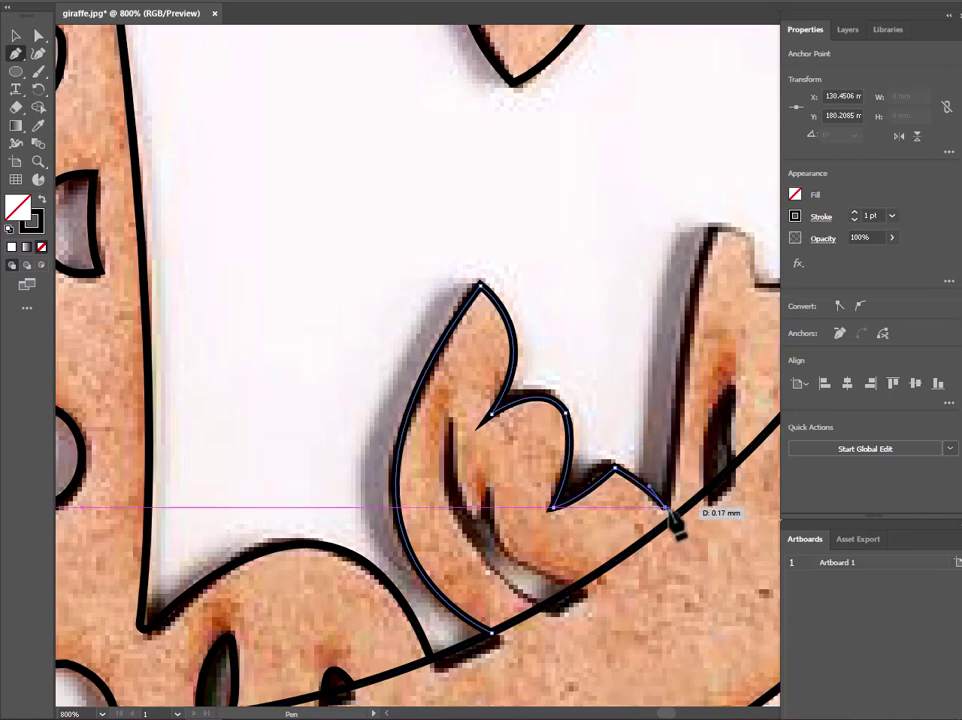
pyautogui.moveTo(716, 232); pyautogui.dragTo(745, 190)
pyautogui.scroll(-4, 745, 190)
pyautogui.scroll(4, 605, 189)
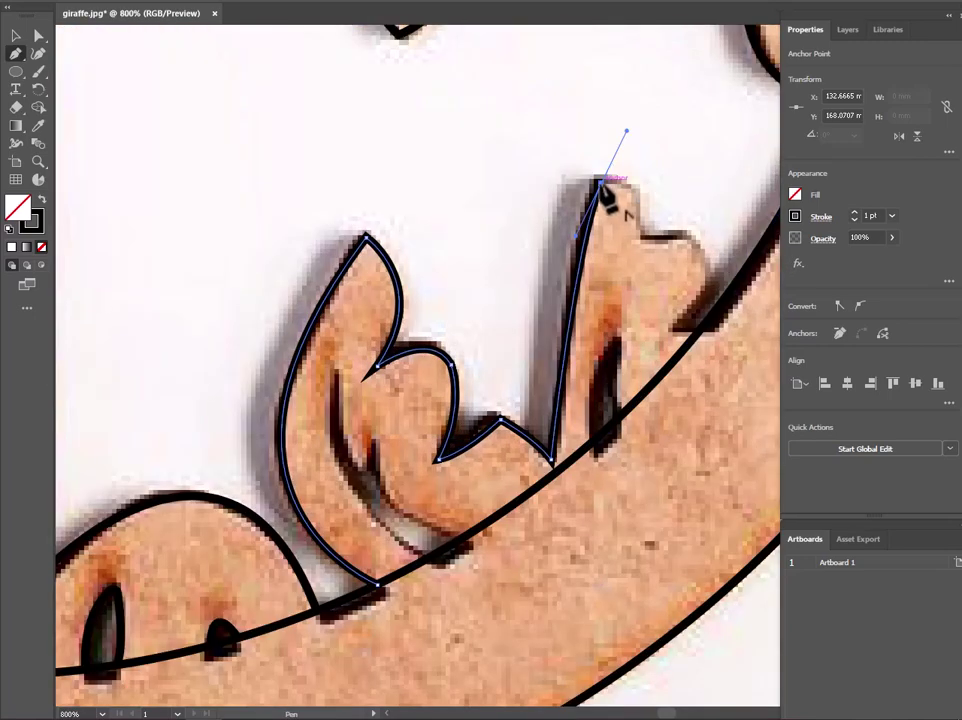
pyautogui.moveTo(642, 233)
pyautogui.mouseDown()
pyautogui.moveTo(706, 318)
pyautogui.moveTo(705, 273)
pyautogui.mouseUp()
pyautogui.moveTo(673, 329)
pyautogui.mouseDown()
pyautogui.moveTo(646, 357)
pyautogui.moveTo(722, 330)
pyautogui.mouseUp()
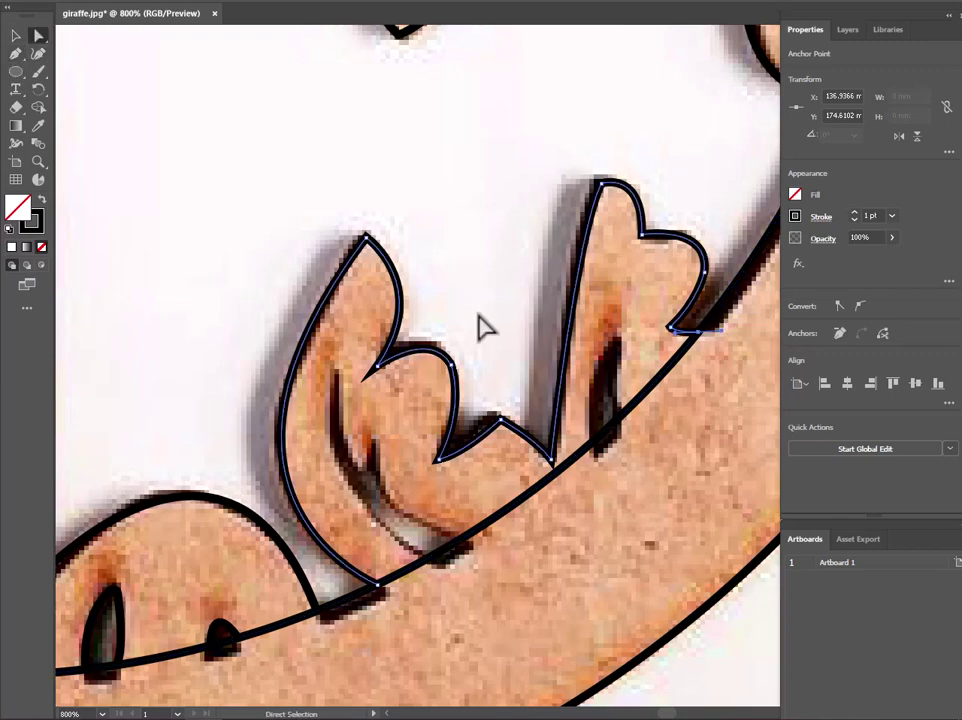
# Round the foliage outline's corners slightly, to about 0.27 mm
pyautogui.click(380, 368)
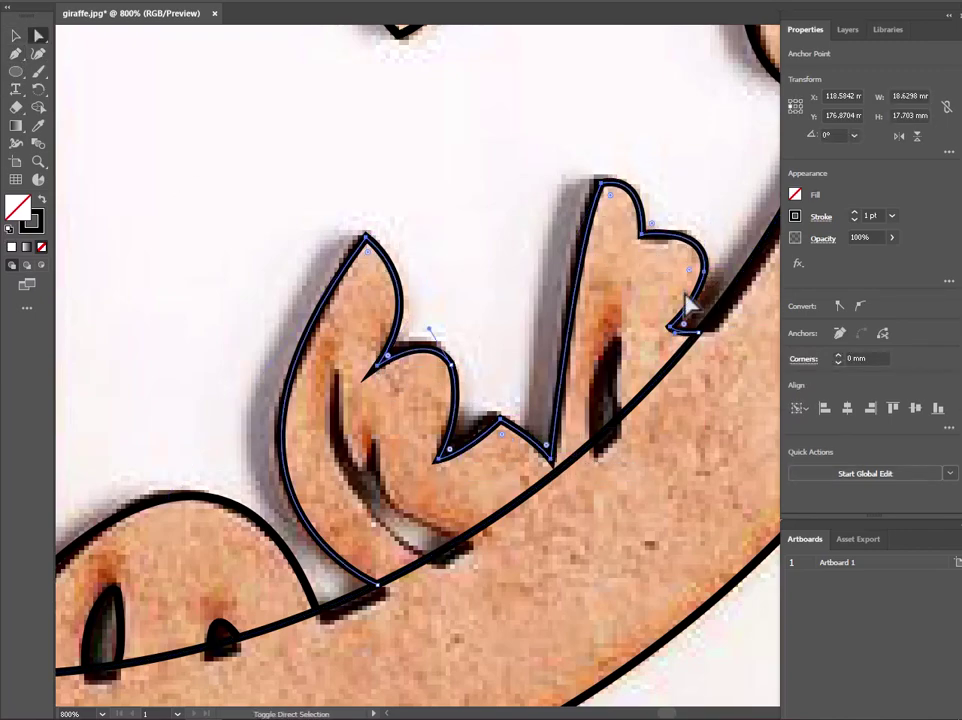
pyautogui.moveTo(708, 183); pyautogui.dragTo(279, 515)
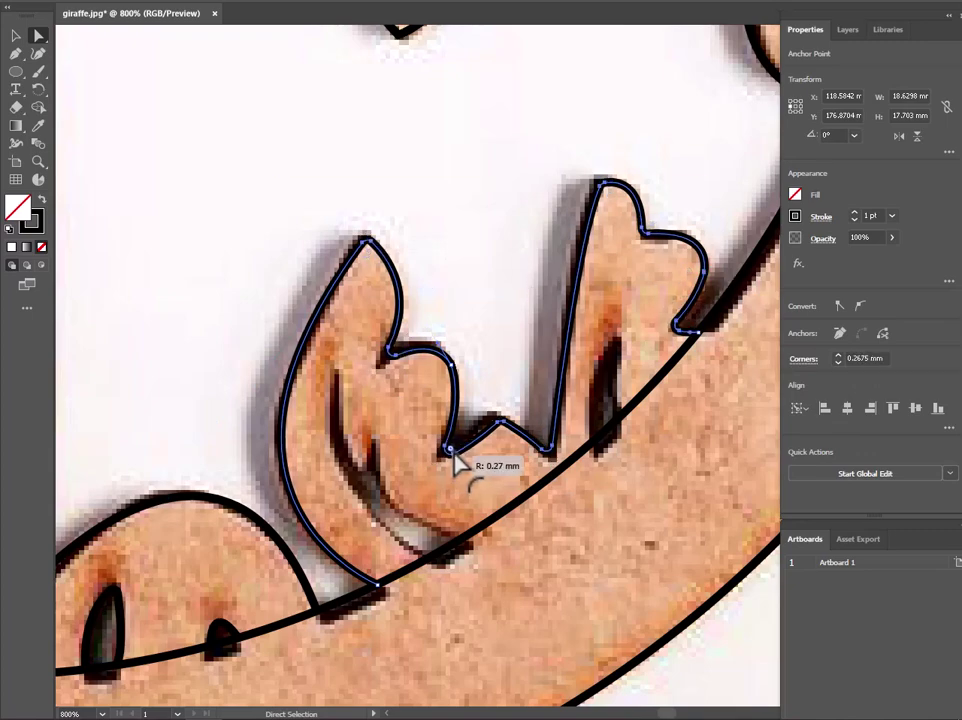
pyautogui.scroll(-4, 468, 337)
pyautogui.scroll(3, 468, 337)
# Trace the left crescent slit from its lower end up to its tip and back
pyautogui.click(15, 53)
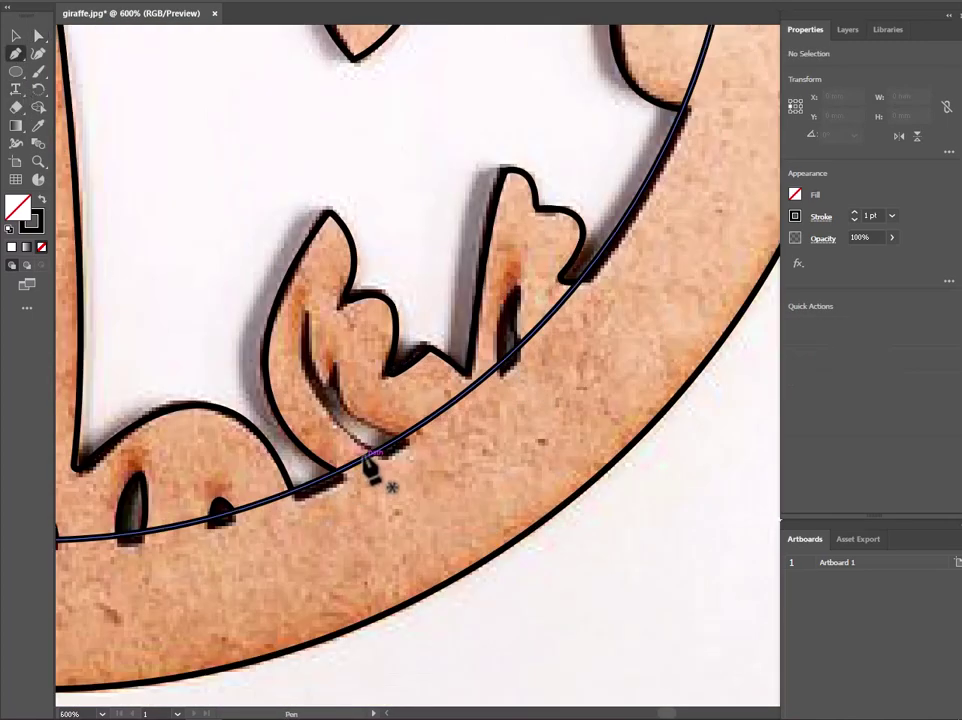
pyautogui.click(372, 453)
pyautogui.moveTo(307, 316); pyautogui.dragTo(335, 210)
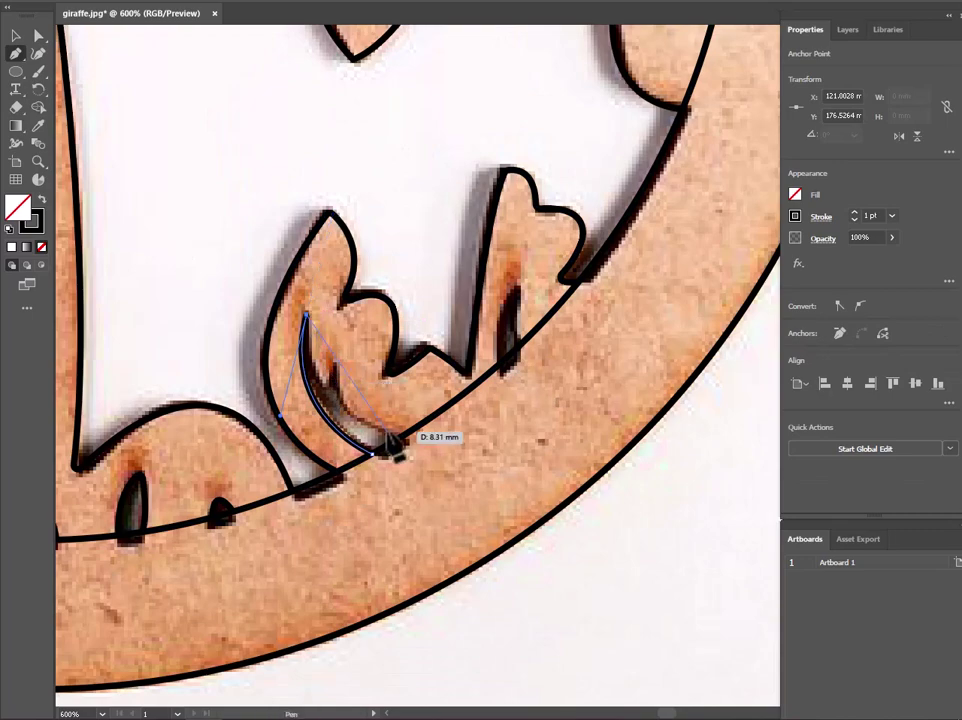
pyautogui.moveTo(405, 433); pyautogui.dragTo(490, 460)
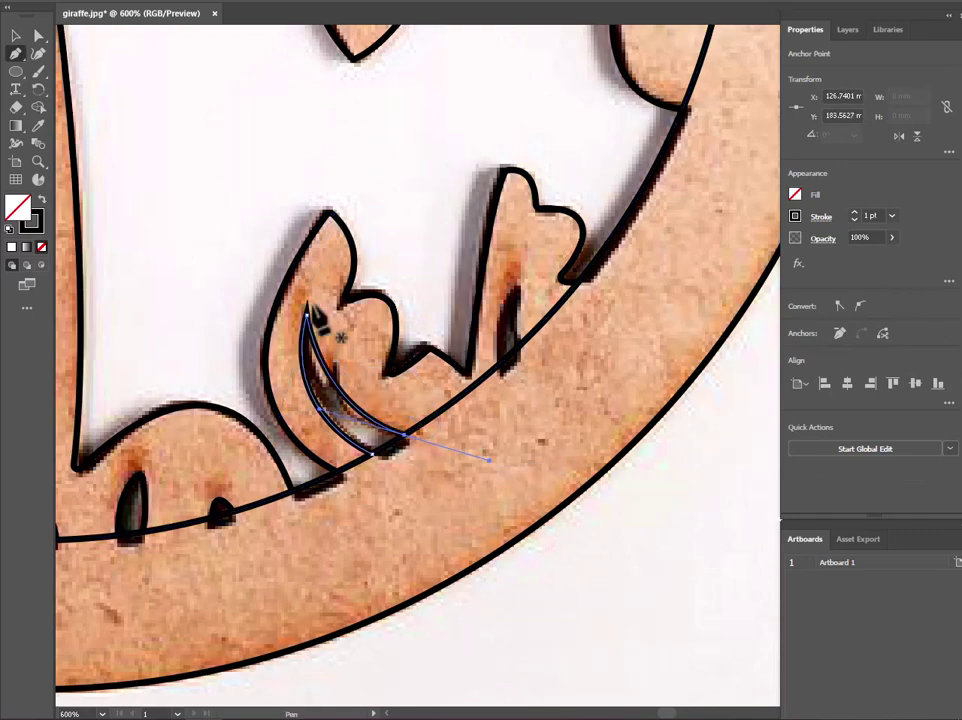
# Trace the right crescent slit and adjust its tip point
pyautogui.moveTo(497, 365); pyautogui.dragTo(520, 290)
pyautogui.moveTo(515, 340); pyautogui.dragTo(535, 378)
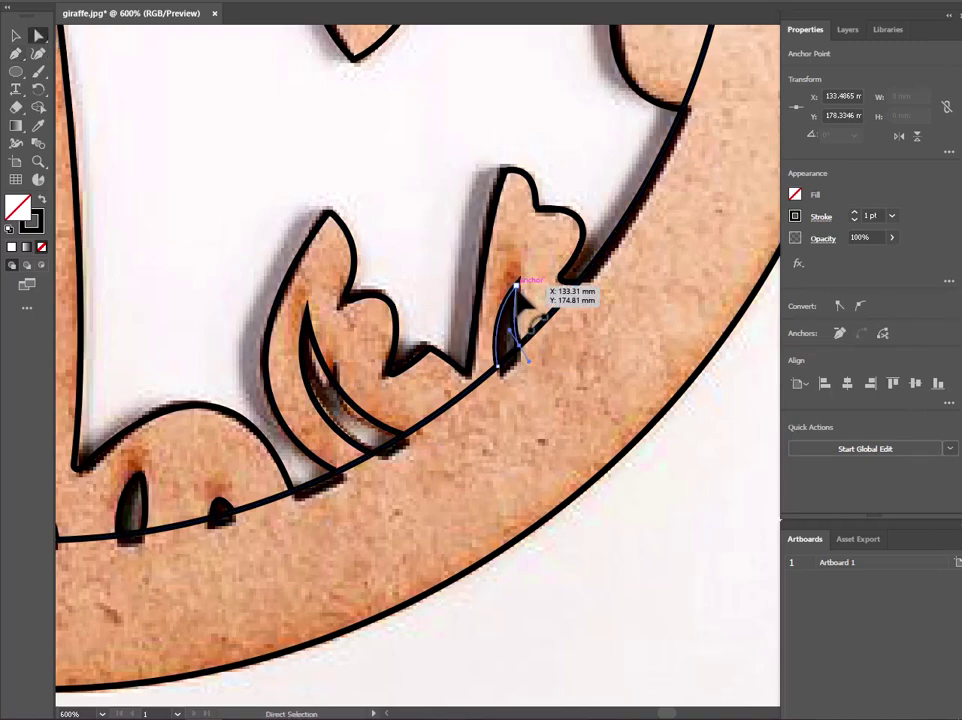
pyautogui.moveTo(518, 286); pyautogui.dragTo(516, 287)
pyautogui.click(307, 315)
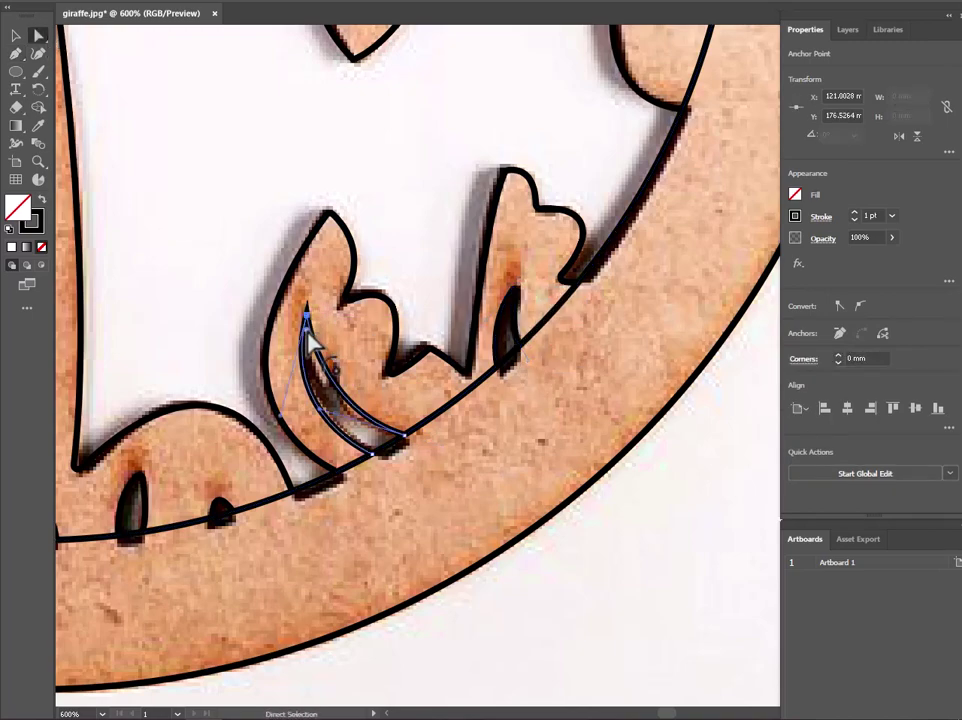
# Deselect, fit the artboard in view, and hide the giraffe photo layer, leaving only outlines
pyautogui.hotkey('ctrl', 'shift', 'a')
pyautogui.hotkey('ctrl', '1')
pyautogui.press('v')
pyautogui.hotkey('ctrl', '+')
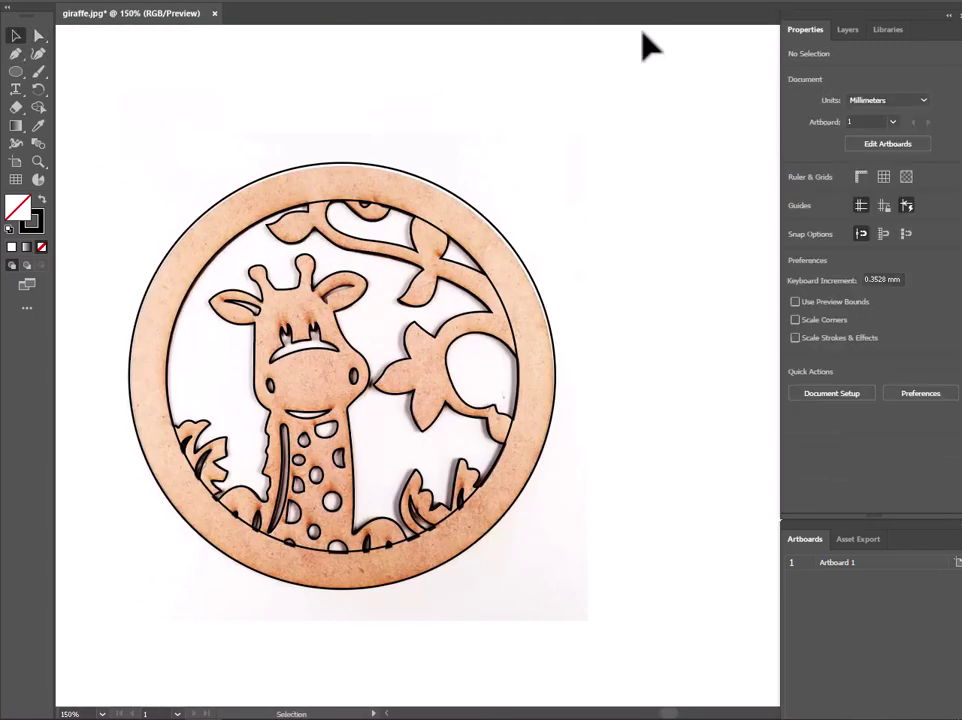
pyautogui.click(848, 29)
pyautogui.click(793, 489)
pyautogui.click(793, 489)
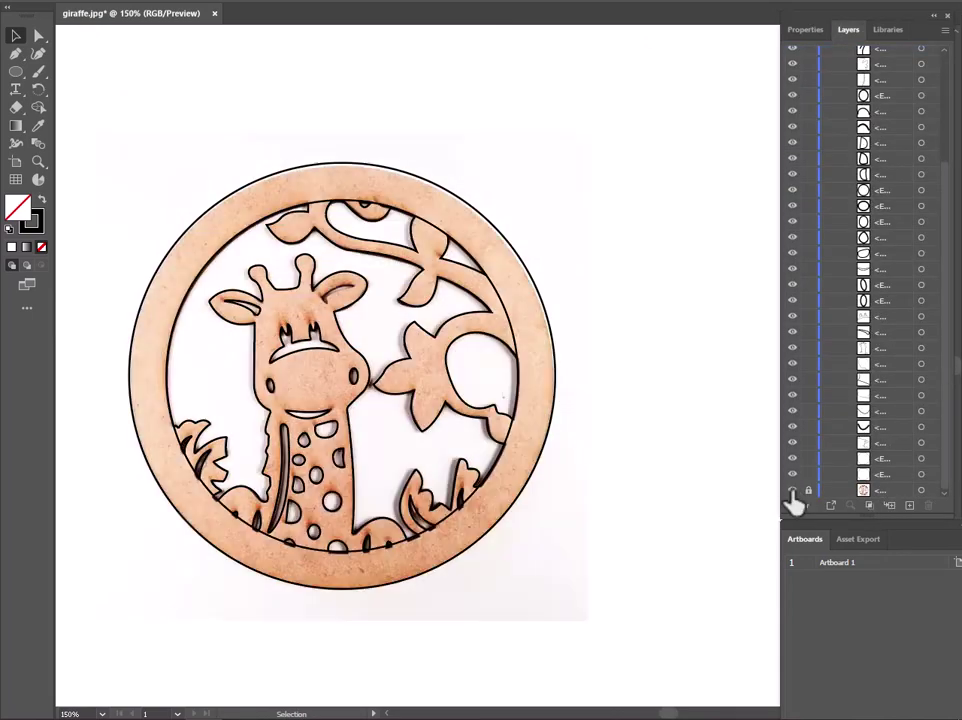
pyautogui.click(793, 489)
pyautogui.click(793, 489)
pyautogui.click(793, 489)
pyautogui.click(793, 489)
pyautogui.click(793, 489)
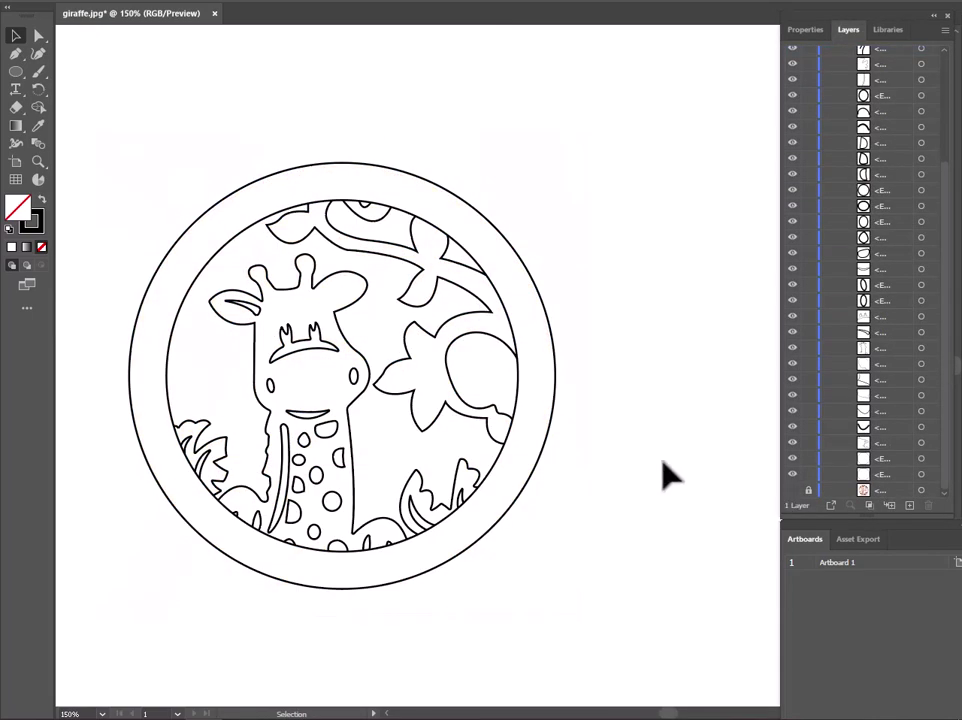